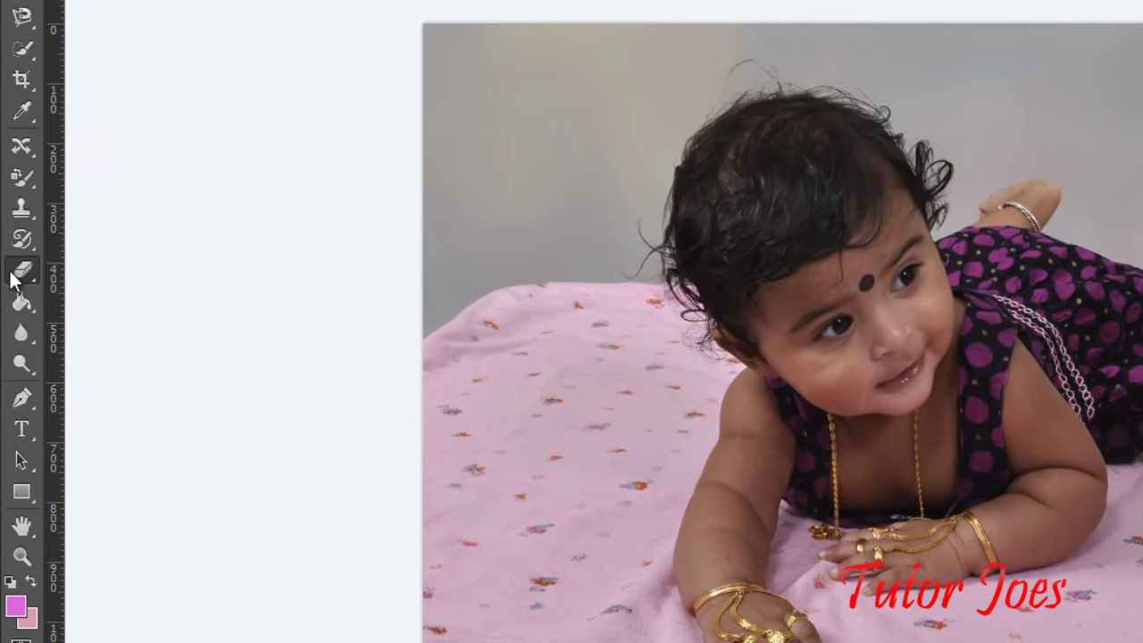
Select the plain Eraser Tool from the eraser flyout instead of the background or magic eraser.
{"action": "right_click", "coordinate": [14, 269]}
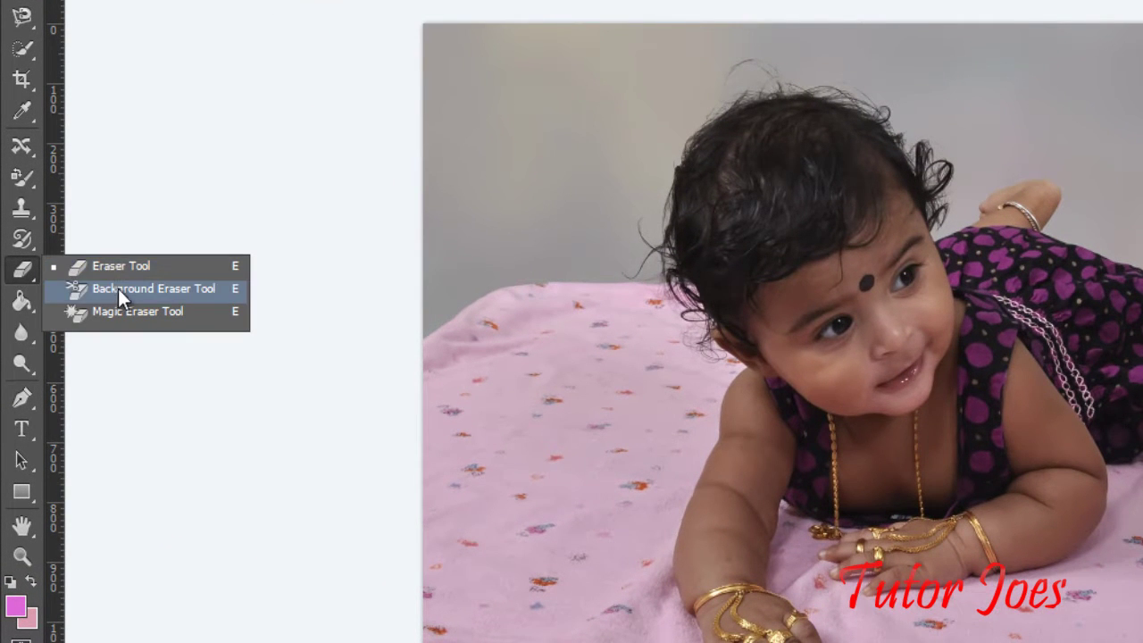
{"action": "key", "text": "e"}
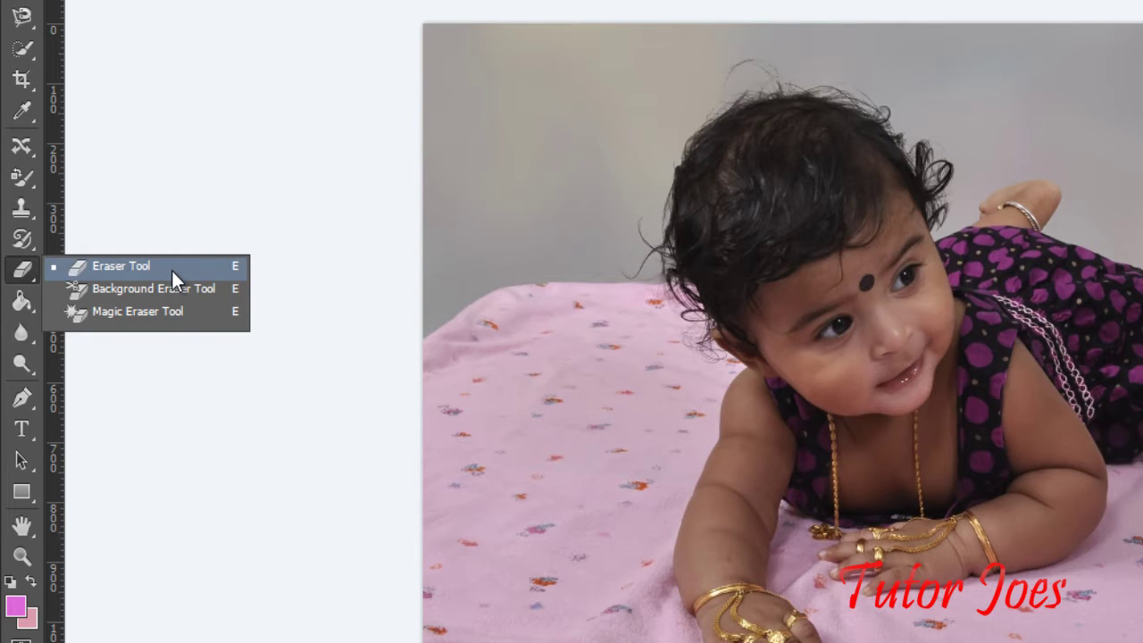
{"action": "left_click", "coordinate": [170, 268]}
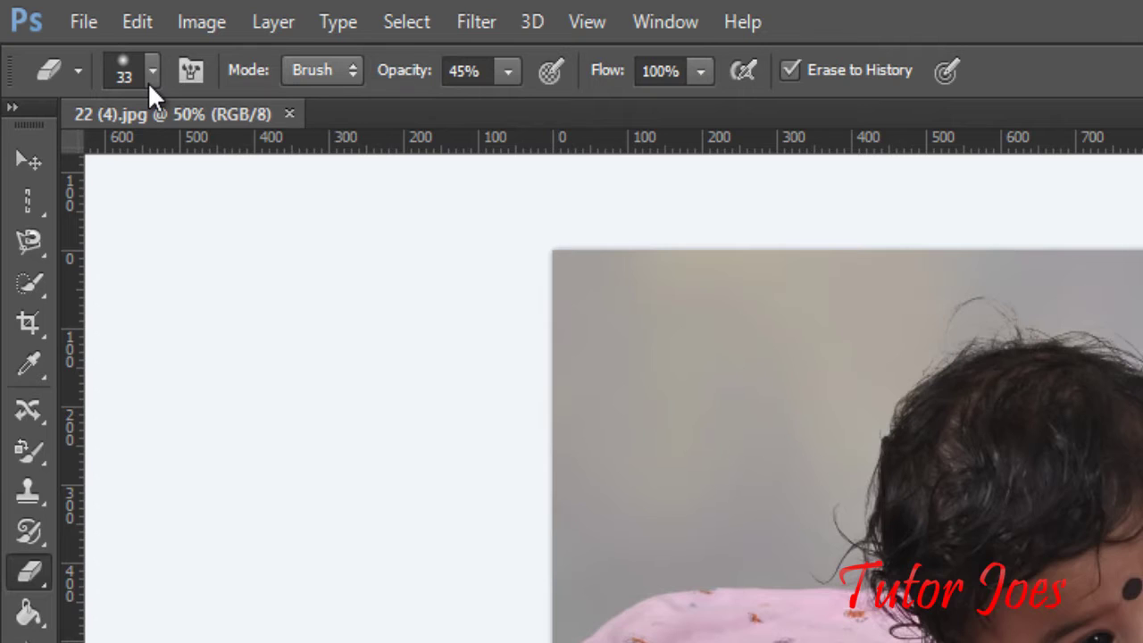
Review the eraser's size, hardness and mode options, then switch its mode from Brush to Block.
{"action": "left_click", "coordinate": [152, 71]}
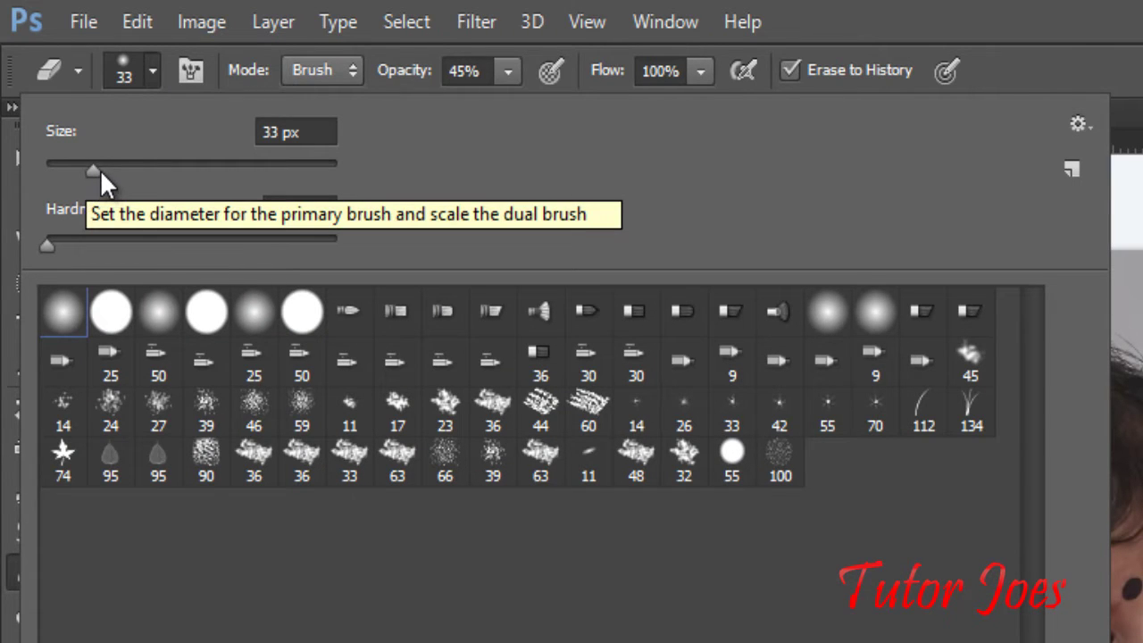
{"action": "left_click", "coordinate": [314, 70]}
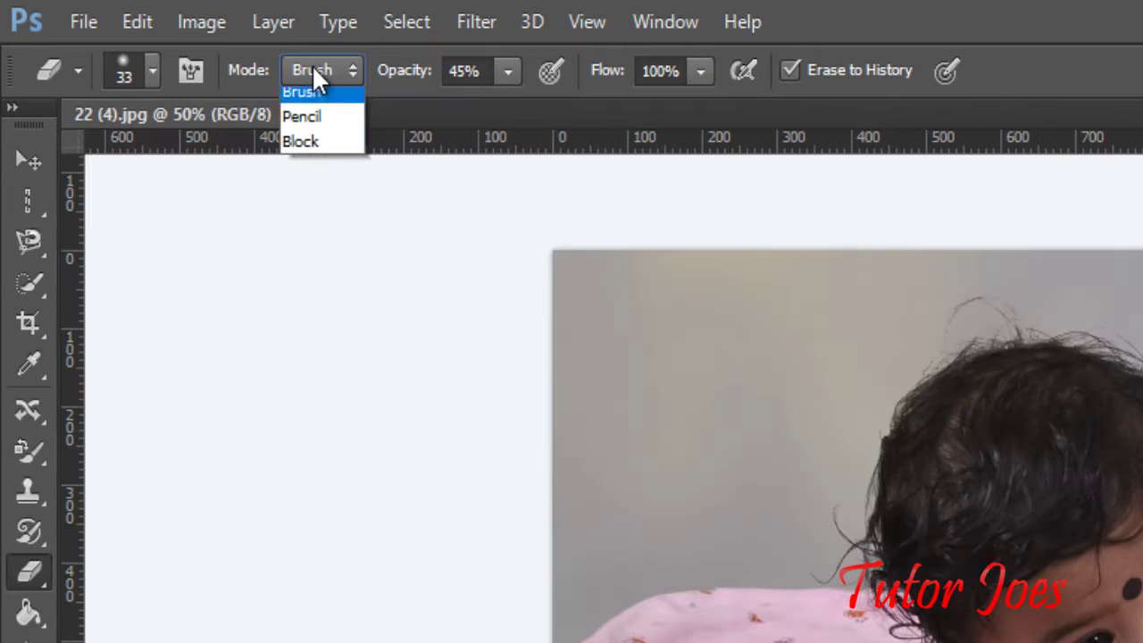
{"action": "left_click", "coordinate": [157, 74]}
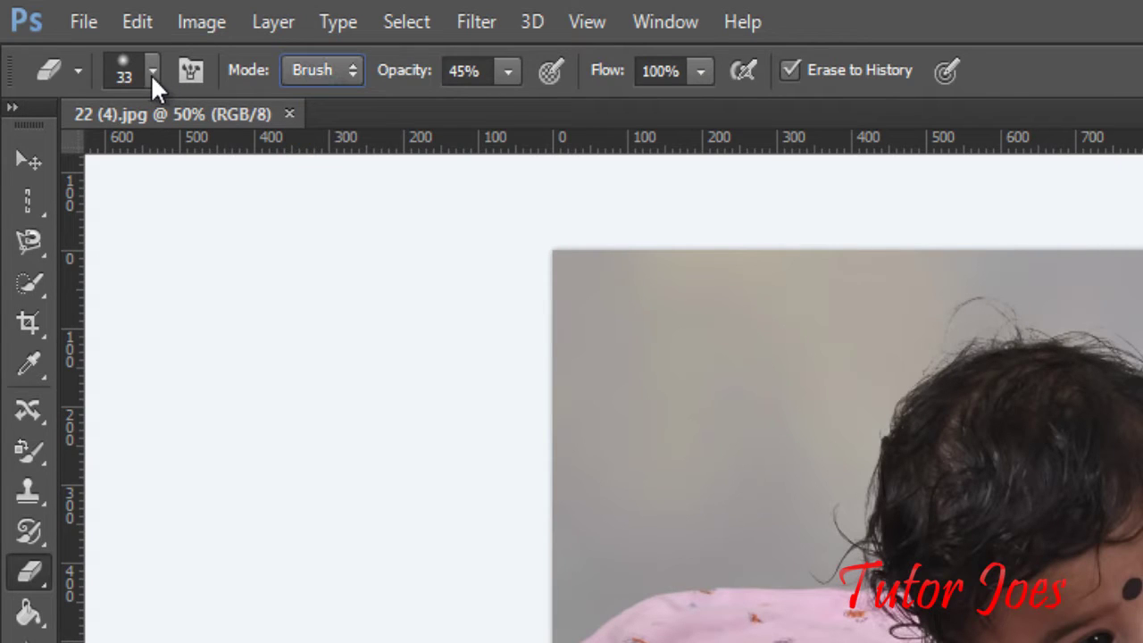
{"action": "left_click", "coordinate": [313, 72]}
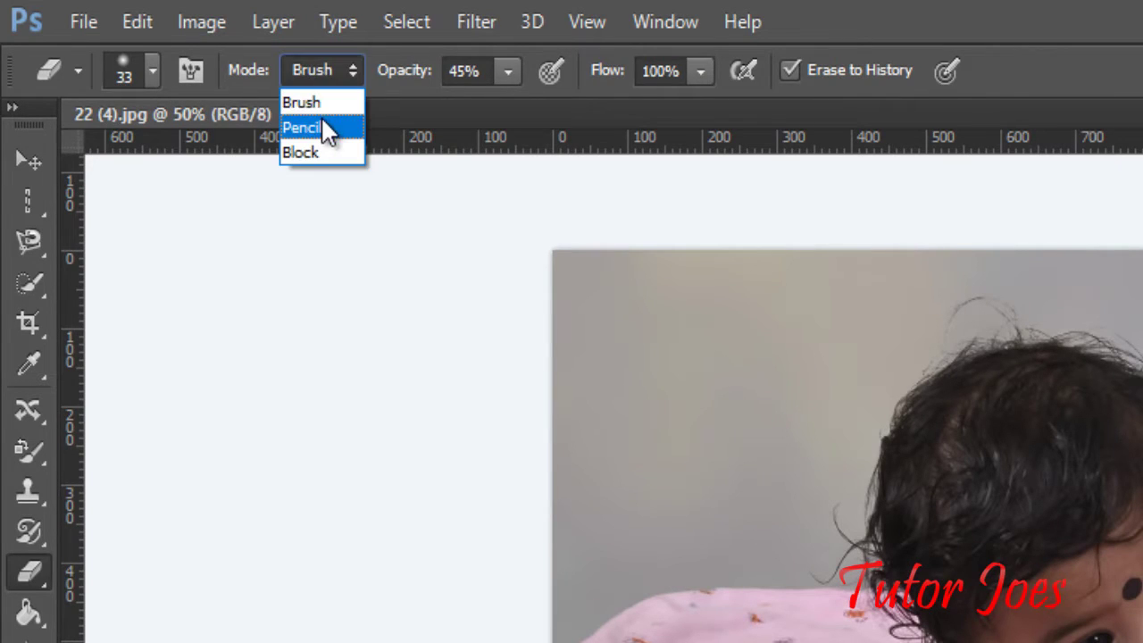
{"action": "left_click", "coordinate": [150, 80]}
{"action": "left_click", "coordinate": [147, 79]}
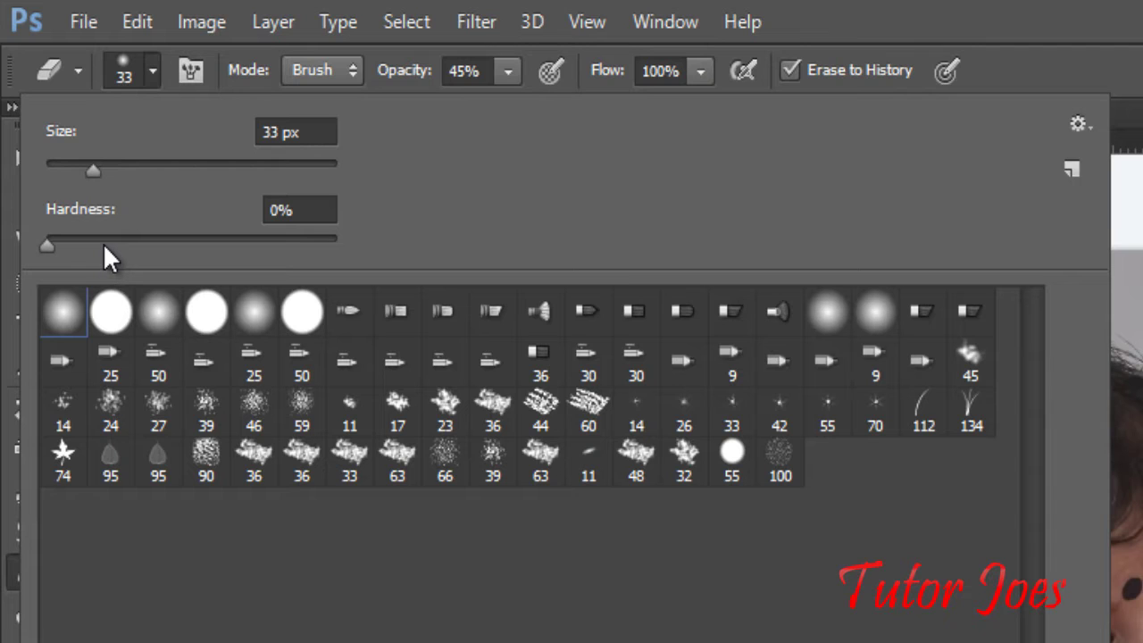
{"action": "left_click", "coordinate": [332, 77]}
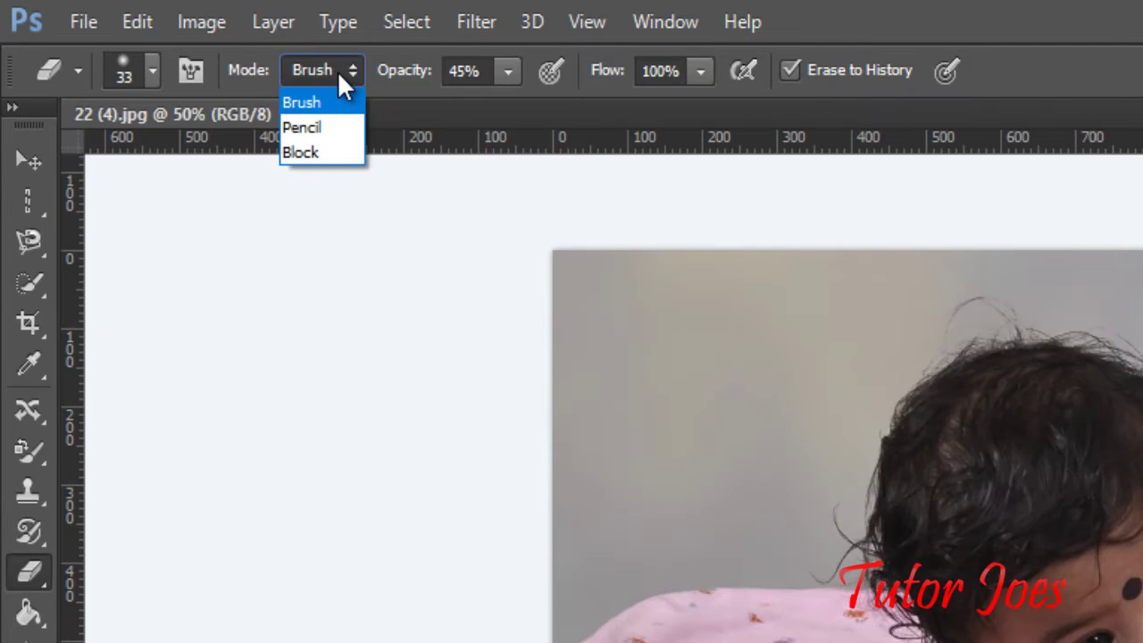
{"action": "left_click", "coordinate": [334, 153]}
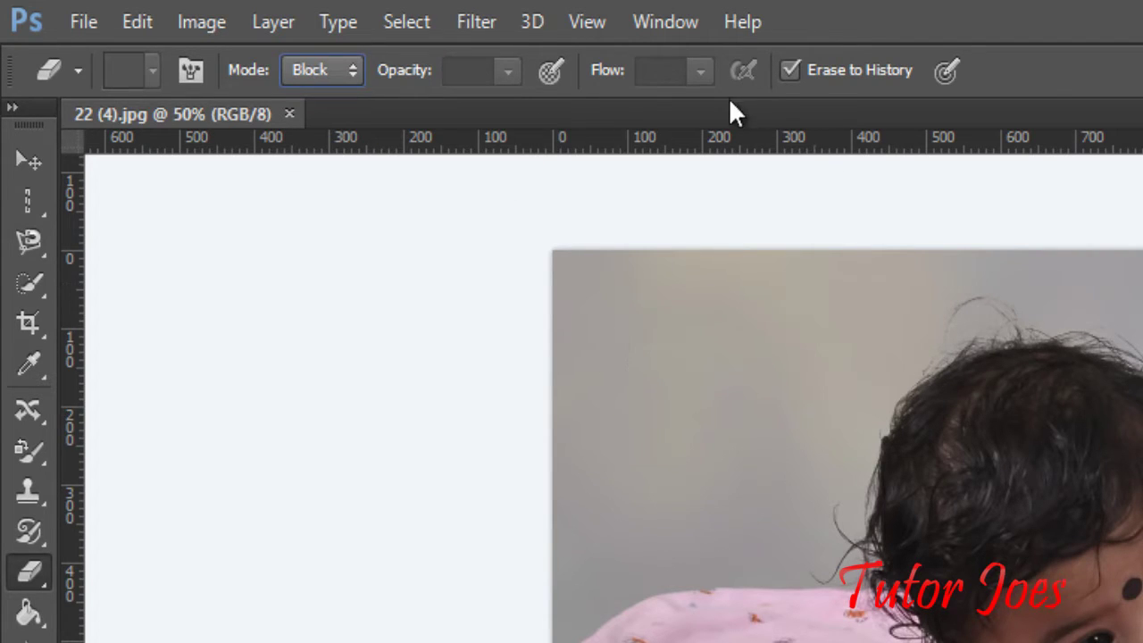
Turn off Erase to History, test a Block erase on the wall, undo it, and return to Brush mode.
{"action": "left_click", "coordinate": [791, 71]}
{"action": "mouse_move", "coordinate": [640, 257]}
{"action": "left_mouse_down"}
{"action": "mouse_move", "coordinate": [617, 452]}
{"action": "mouse_move", "coordinate": [680, 295]}
{"action": "mouse_move", "coordinate": [704, 360]}
{"action": "mouse_move", "coordinate": [595, 438]}
{"action": "left_mouse_up"}
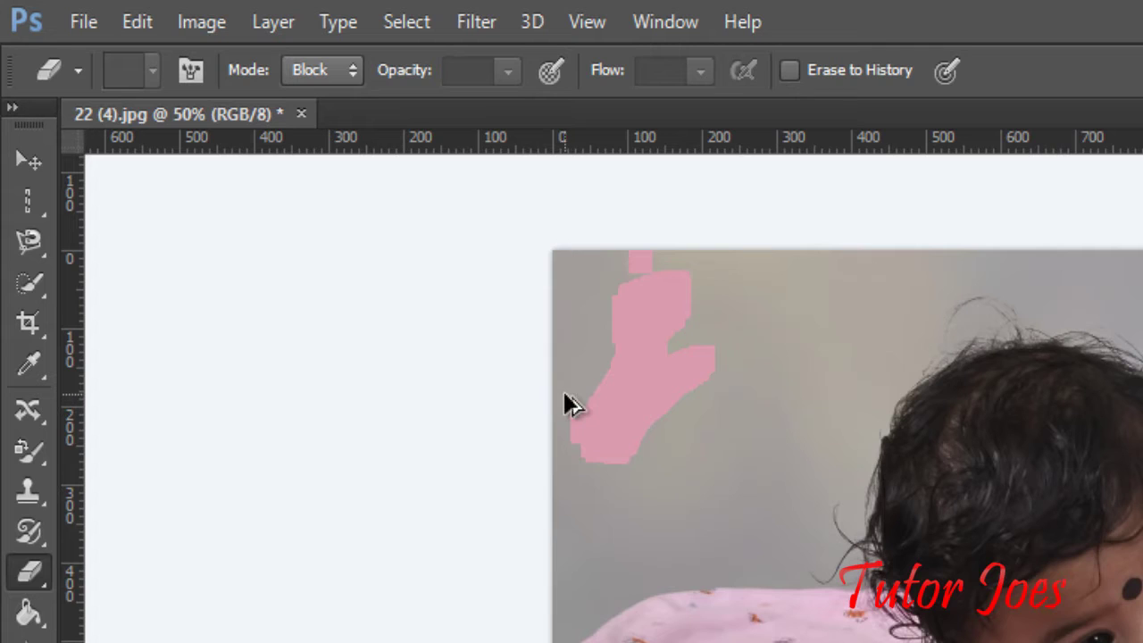
{"action": "key", "text": "ctrl+z"}
{"action": "key", "text": "ctrl+alt+z"}
{"action": "left_click", "coordinate": [351, 72]}
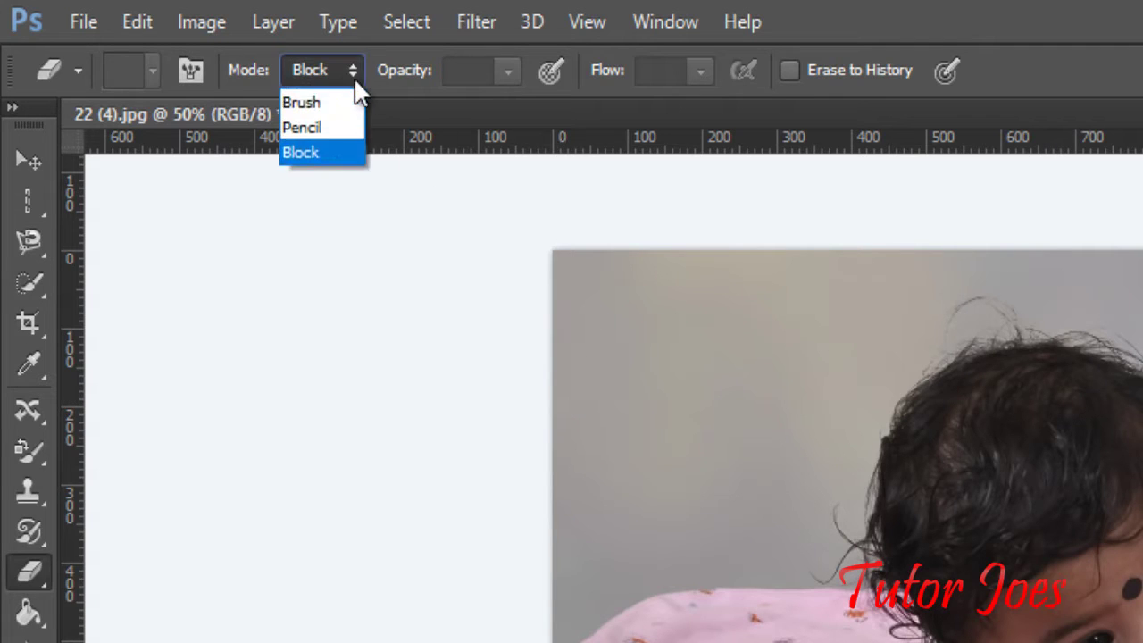
{"action": "left_click", "coordinate": [347, 104]}
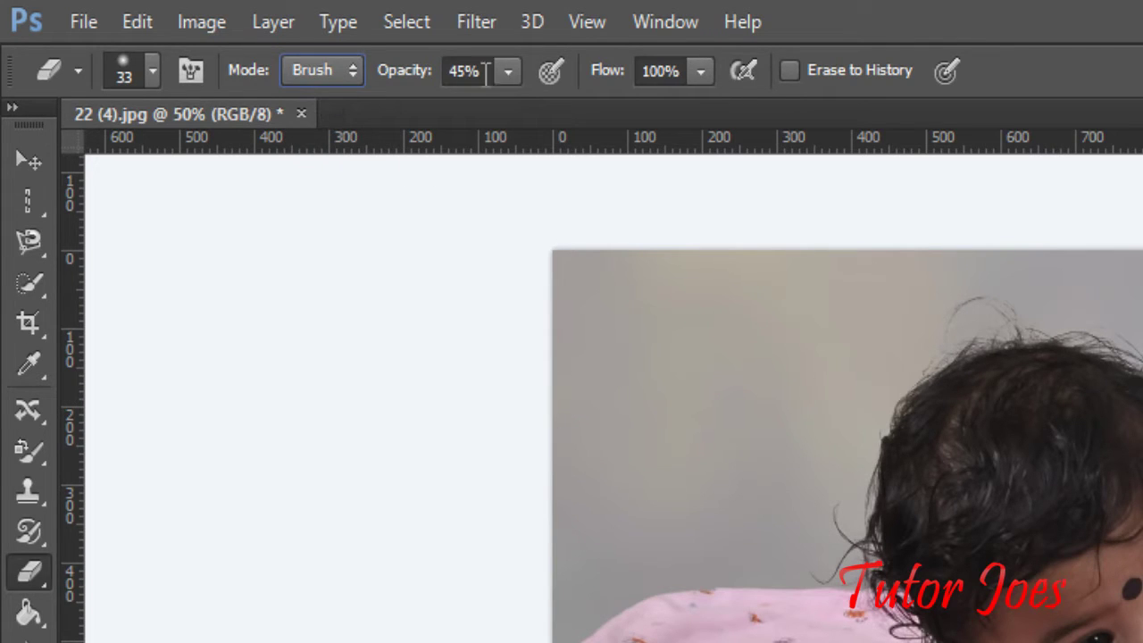
Set eraser opacity to 61% with test strokes undone, leaving flow at 100%.
{"action": "left_click", "coordinate": [506, 79]}
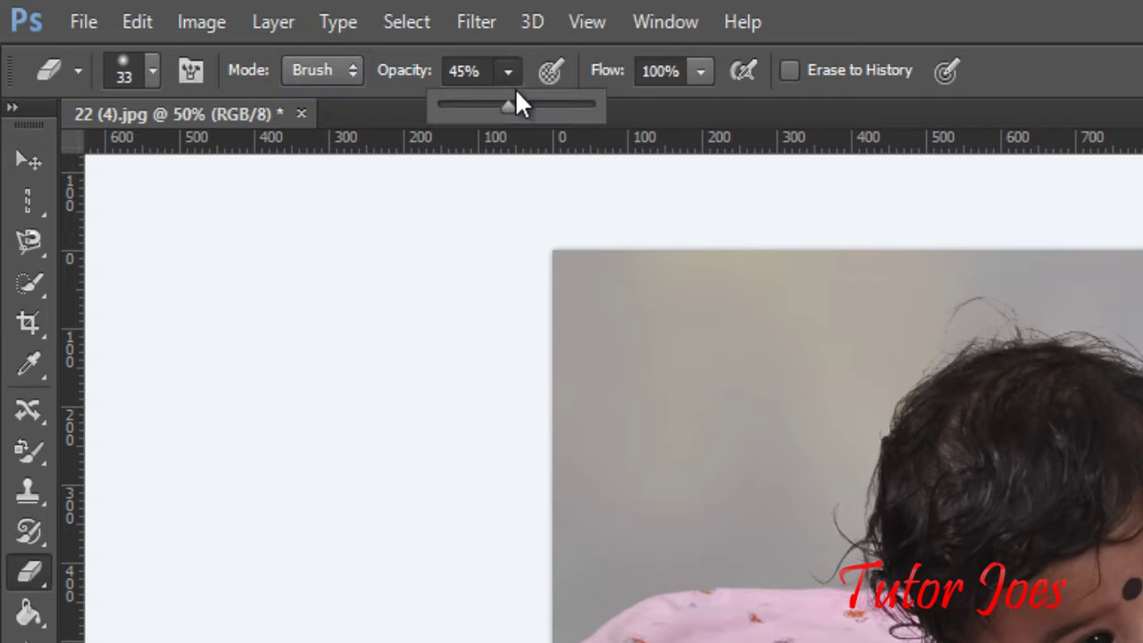
{"action": "left_click_drag", "start_coordinate": [580, 121], "coordinate": [604, 122]}
{"action": "left_click_drag", "start_coordinate": [625, 419], "coordinate": [632, 448]}
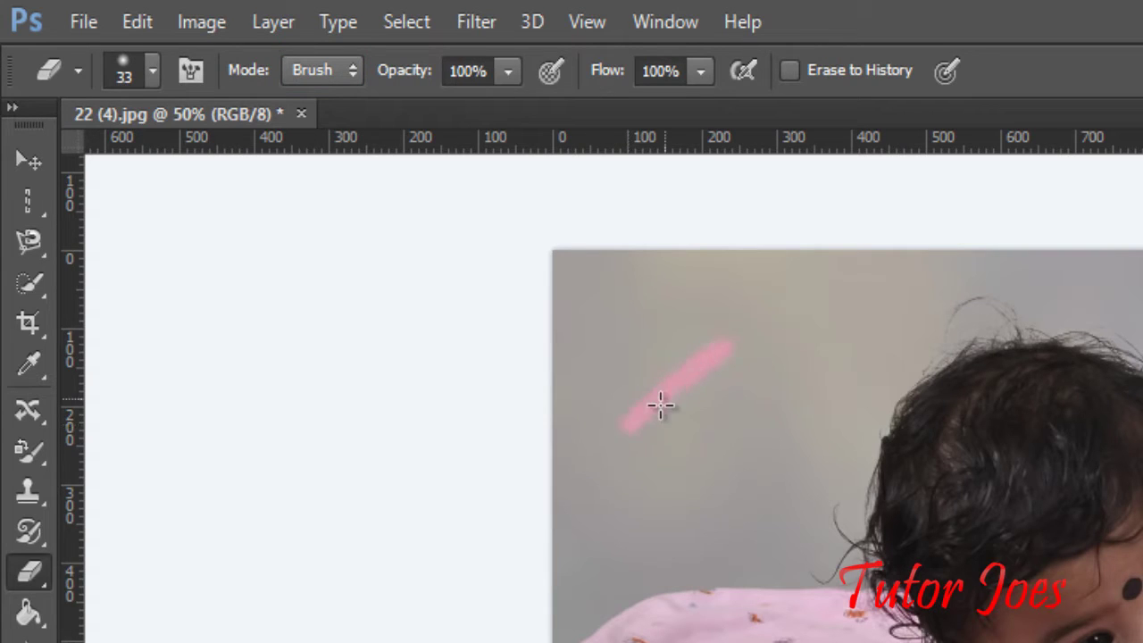
{"action": "left_click", "coordinate": [507, 77]}
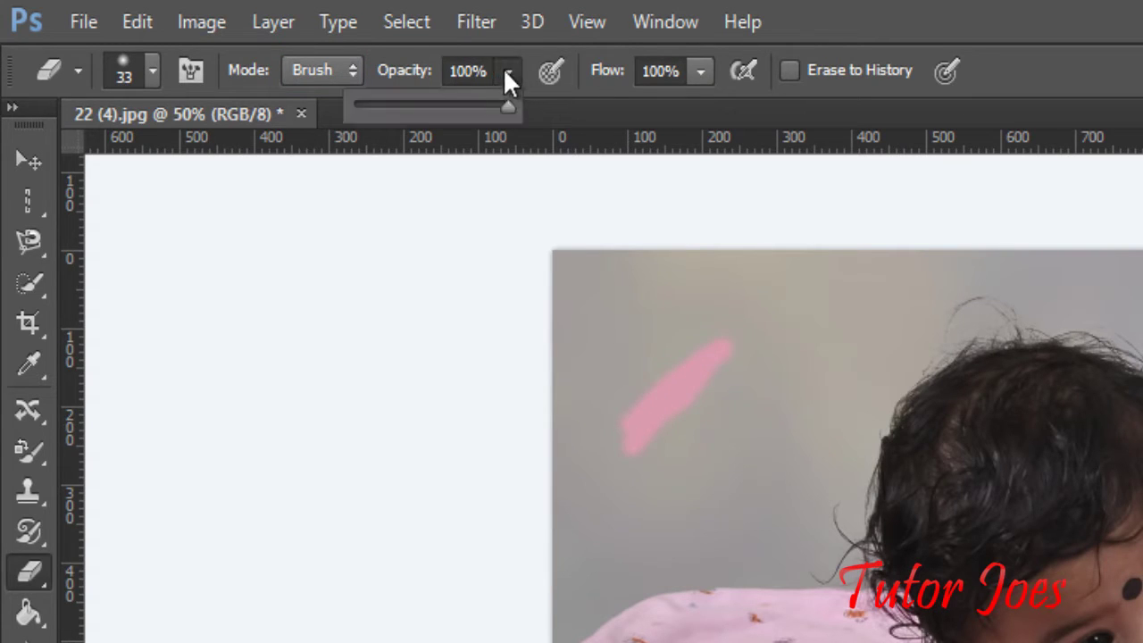
{"action": "mouse_move", "coordinate": [676, 506]}
{"action": "left_mouse_down"}
{"action": "mouse_move", "coordinate": [730, 408]}
{"action": "mouse_move", "coordinate": [676, 476]}
{"action": "left_mouse_up"}
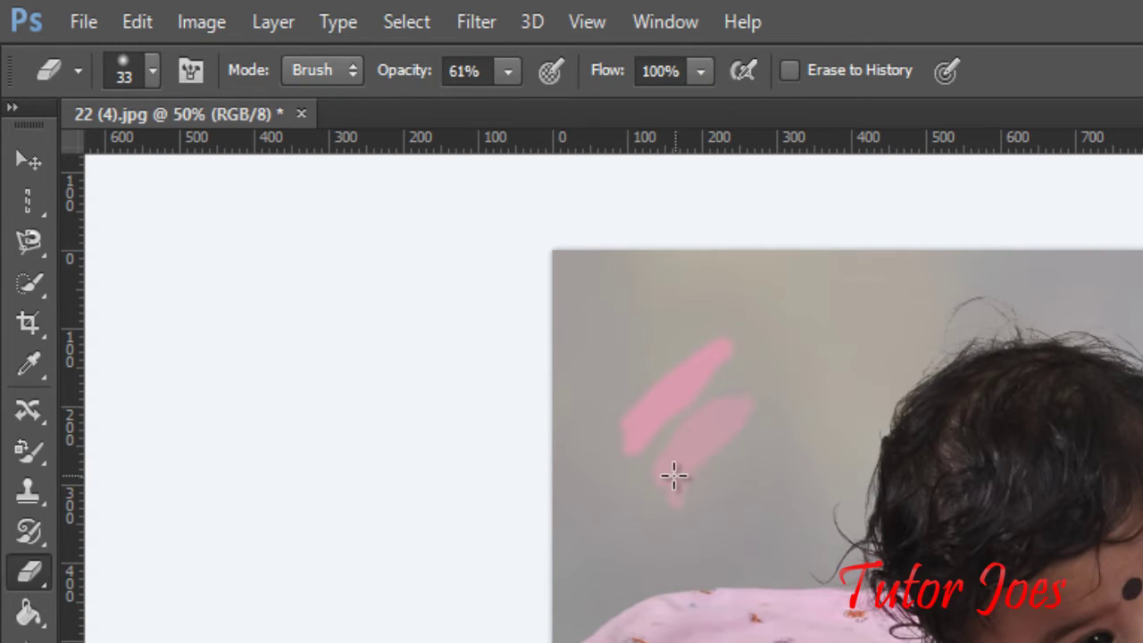
{"action": "key", "text": "ctrl+alt+z"}
{"action": "key", "text": "ctrl+alt+z"}
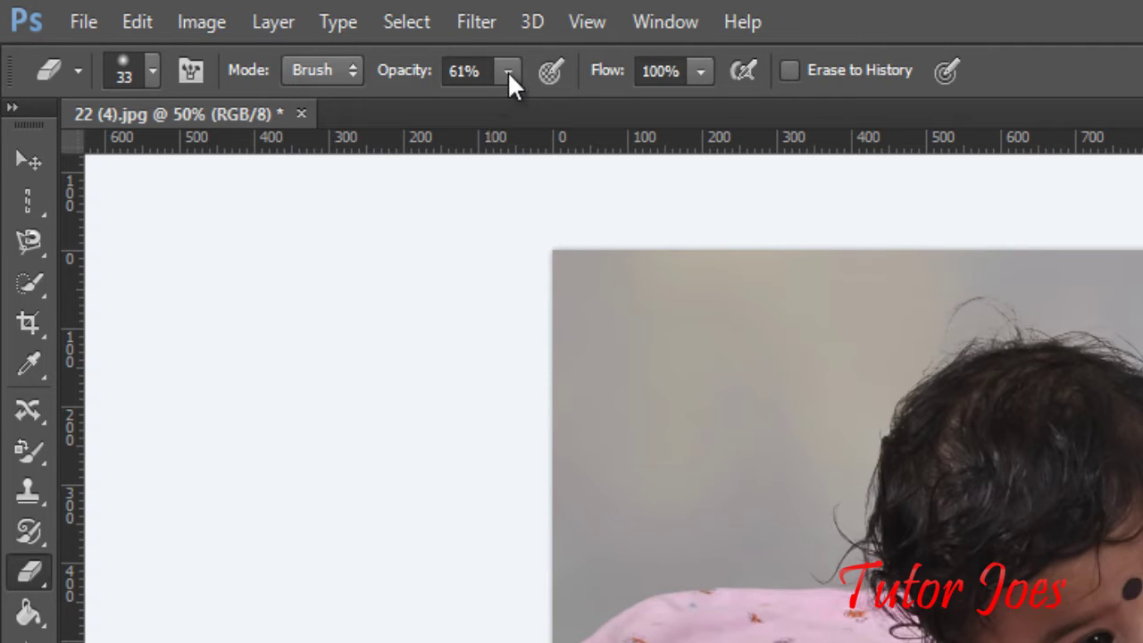
{"action": "left_click", "coordinate": [701, 72]}
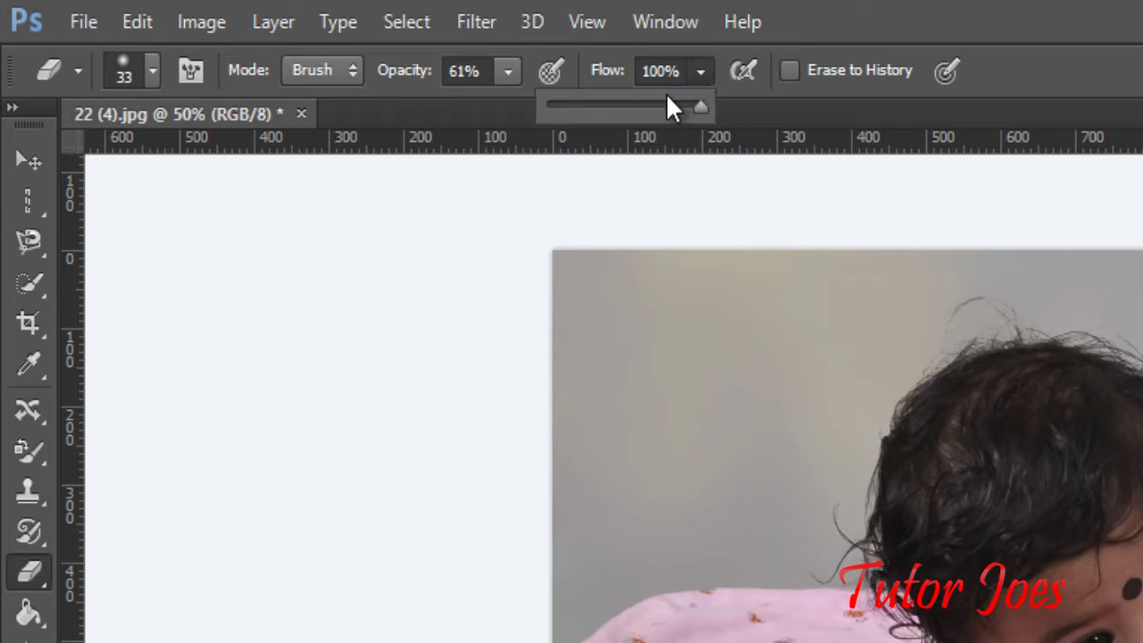
{"action": "left_click", "coordinate": [649, 204]}
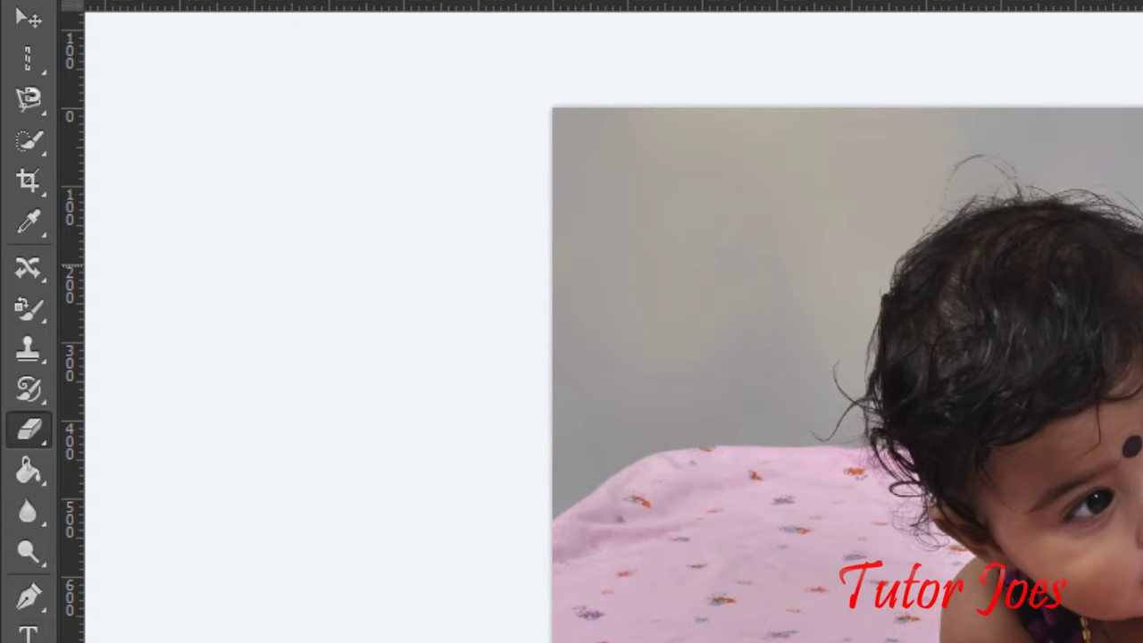
Select the grey wall around the baby's hair, back and feet with the Magnetic Lasso, then reselect the Eraser.
{"action": "left_click", "coordinate": [37, 105]}
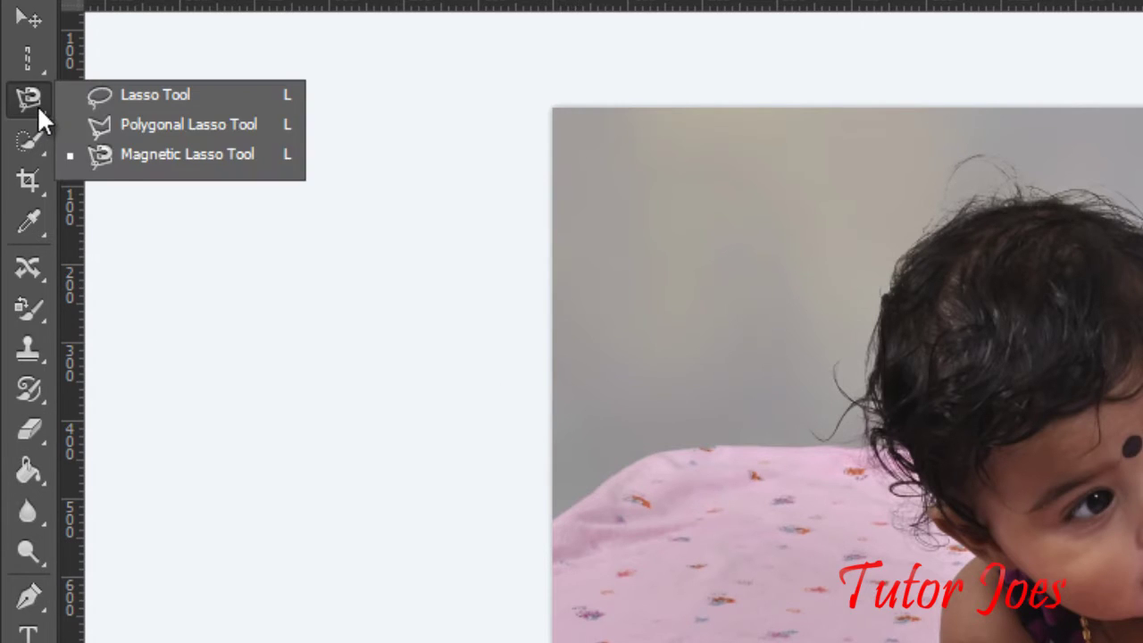
{"action": "left_click", "coordinate": [125, 159]}
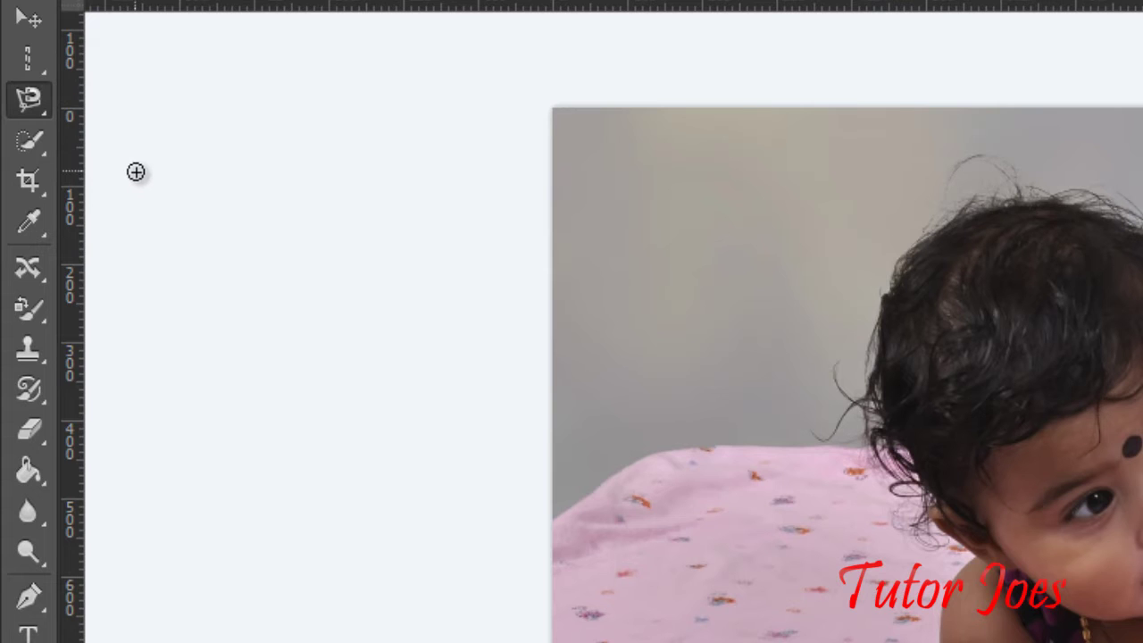
{"action": "left_click", "coordinate": [554, 514]}
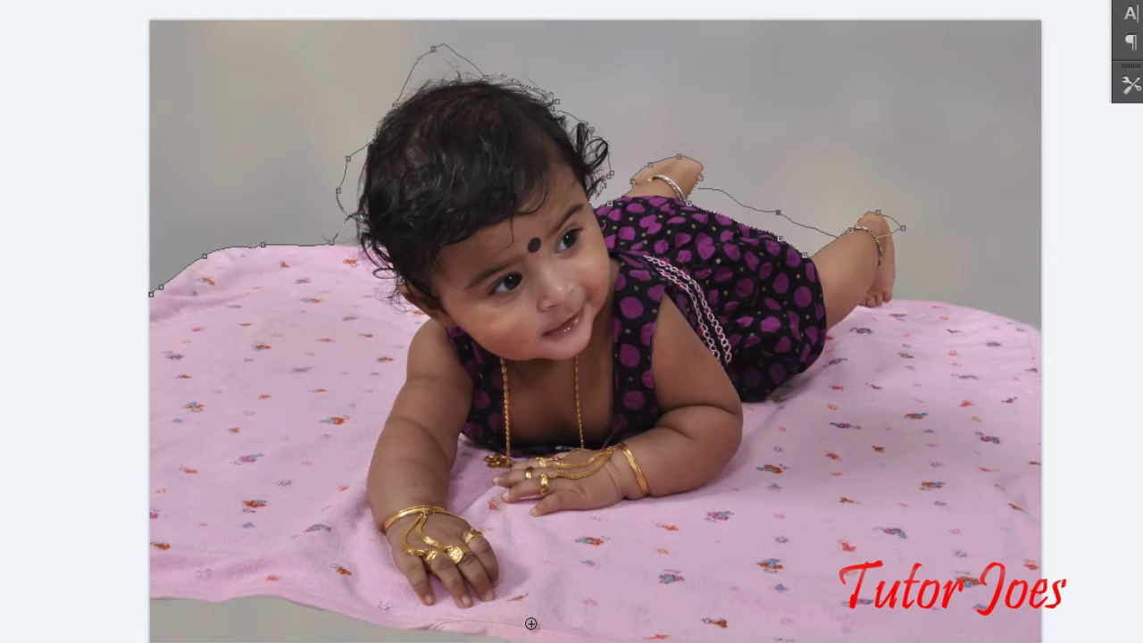
{"action": "key", "text": "Return"}
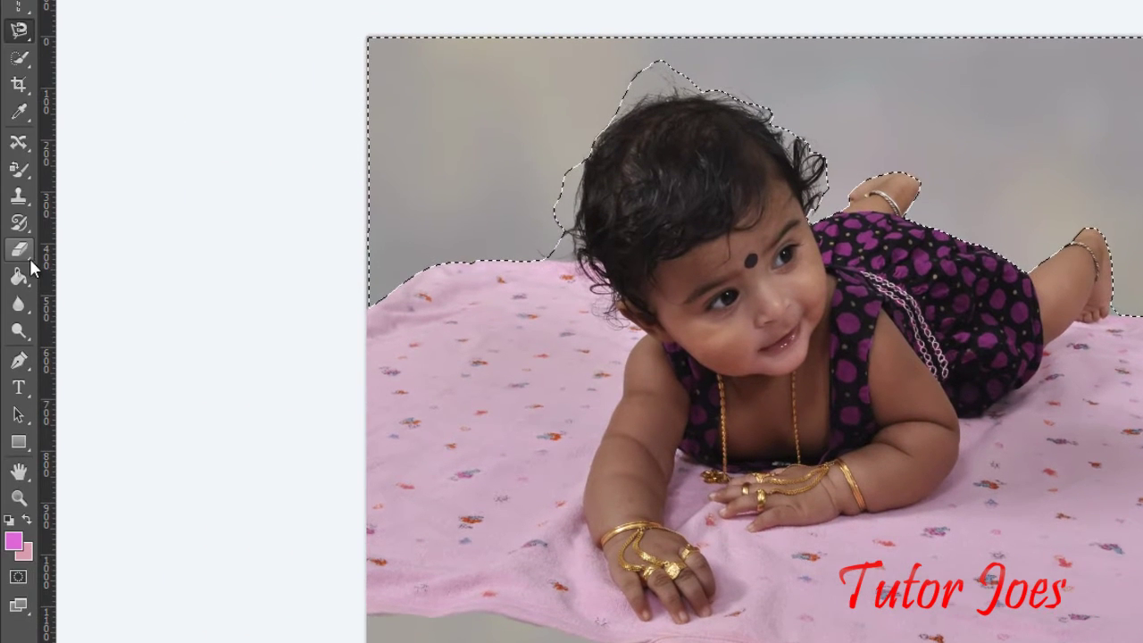
{"action": "left_click", "coordinate": [22, 257]}
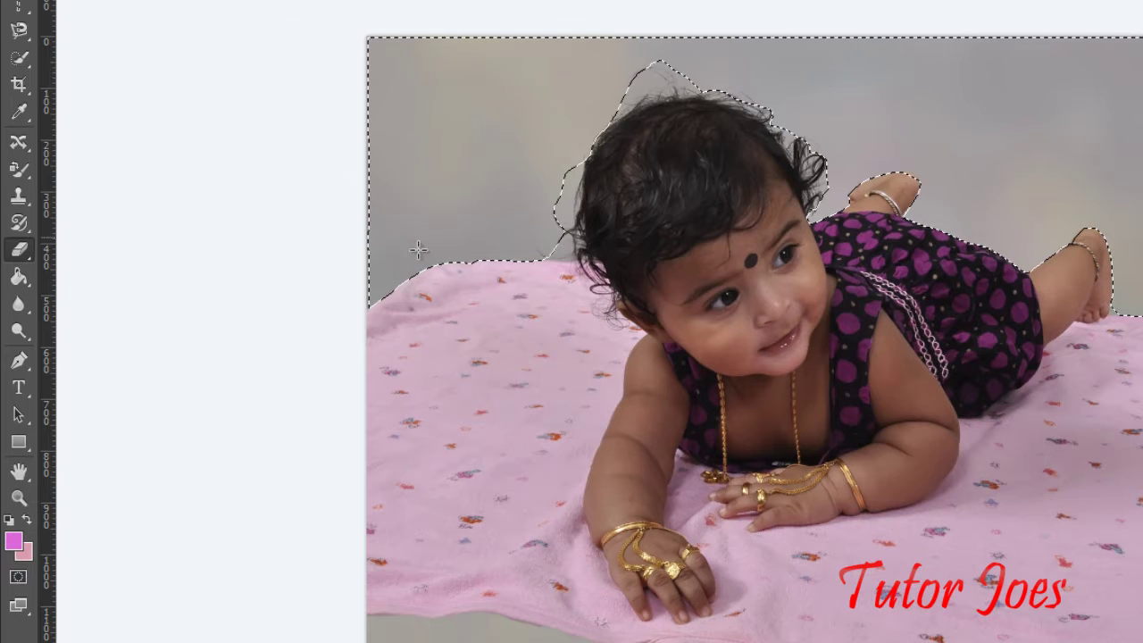
Enlarge the eraser to 199 px and erase the selected grey wall left and right of the head.
{"action": "left_click_drag", "start_coordinate": [386, 261], "coordinate": [561, 88]}
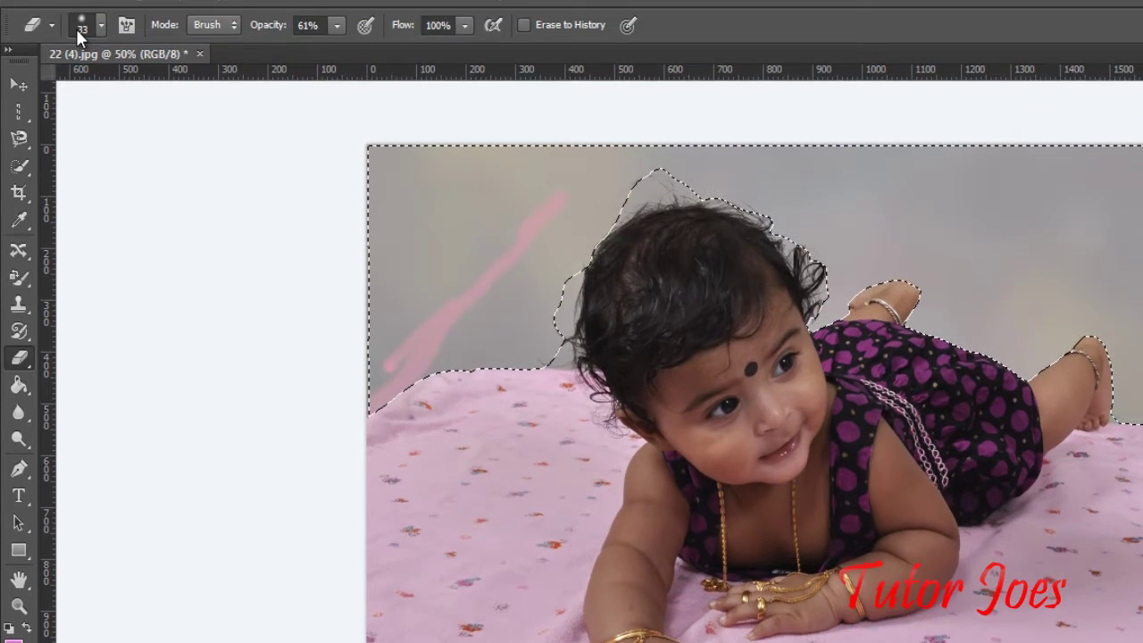
{"action": "key", "text": "ctrl+z"}
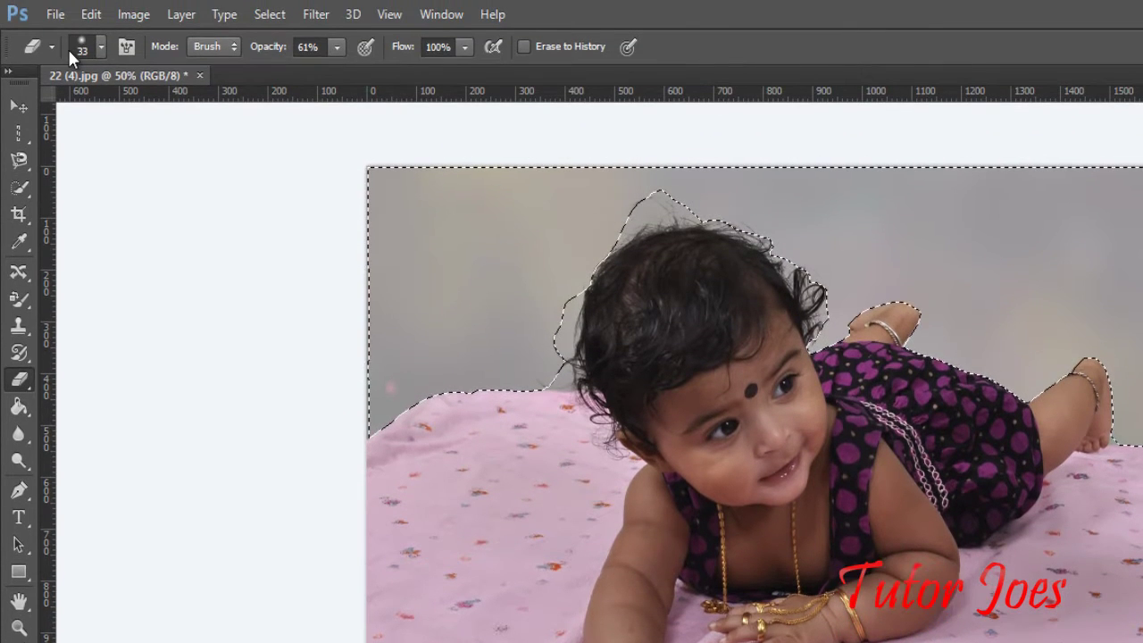
{"action": "left_click", "coordinate": [97, 42]}
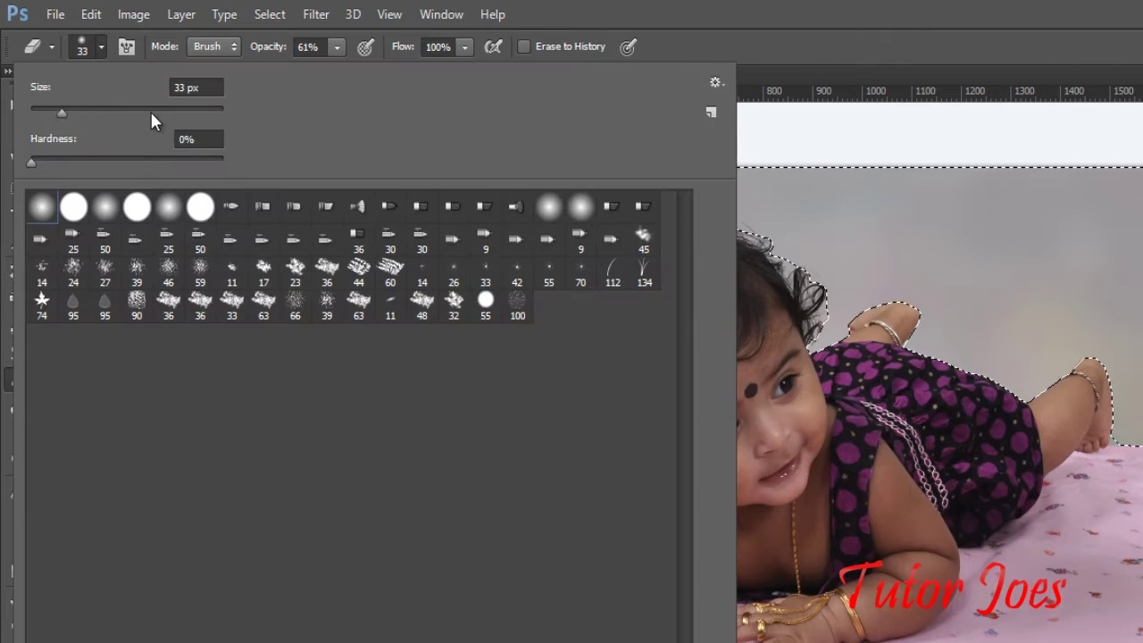
{"action": "left_click_drag", "start_coordinate": [139, 109], "coordinate": [174, 109]}
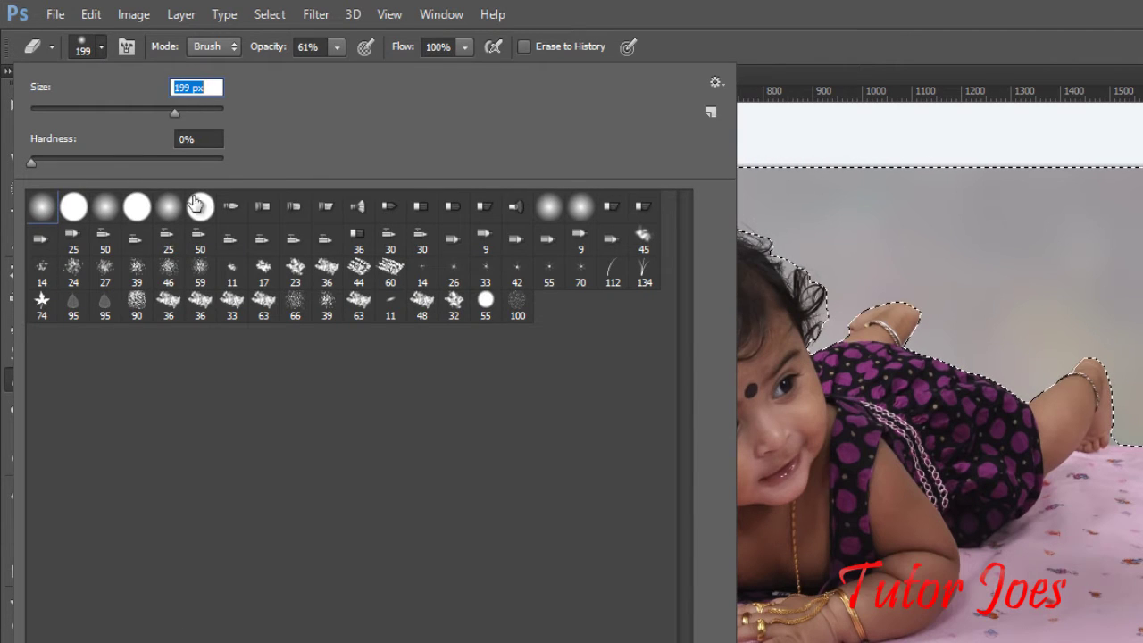
{"action": "key", "text": "Return"}
{"action": "mouse_move", "coordinate": [402, 497]}
{"action": "left_mouse_down"}
{"action": "mouse_move", "coordinate": [535, 253]}
{"action": "mouse_move", "coordinate": [512, 336]}
{"action": "mouse_move", "coordinate": [501, 205]}
{"action": "left_mouse_up"}
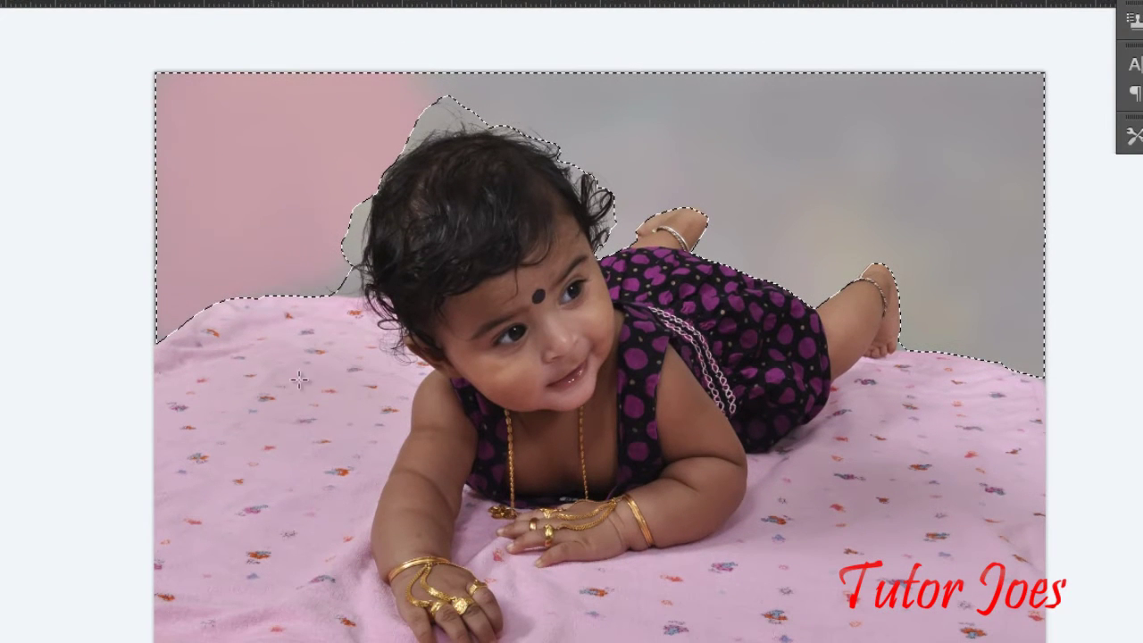
{"action": "mouse_move", "coordinate": [505, 154]}
{"action": "left_mouse_down"}
{"action": "mouse_move", "coordinate": [447, 89]}
{"action": "mouse_move", "coordinate": [689, 250]}
{"action": "mouse_move", "coordinate": [982, 267]}
{"action": "mouse_move", "coordinate": [1030, 353]}
{"action": "mouse_move", "coordinate": [1033, 82]}
{"action": "mouse_move", "coordinate": [1059, 75]}
{"action": "left_mouse_up"}
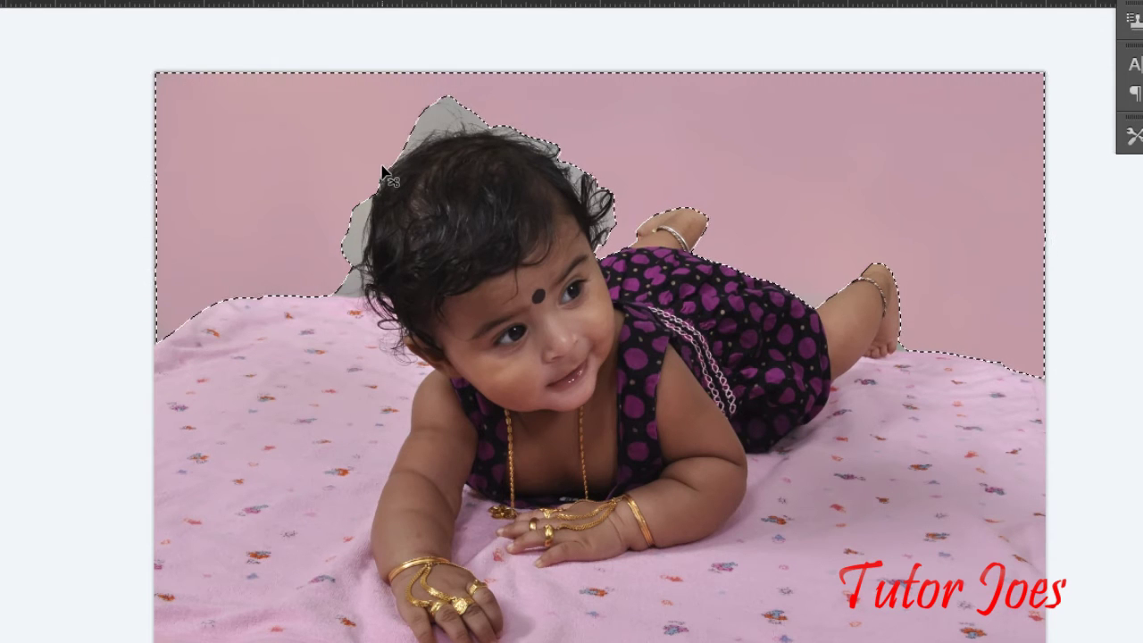
Deselect and paint the leftover grey patches above and around the baby's hair pink.
{"action": "key", "text": "ctrl+d"}
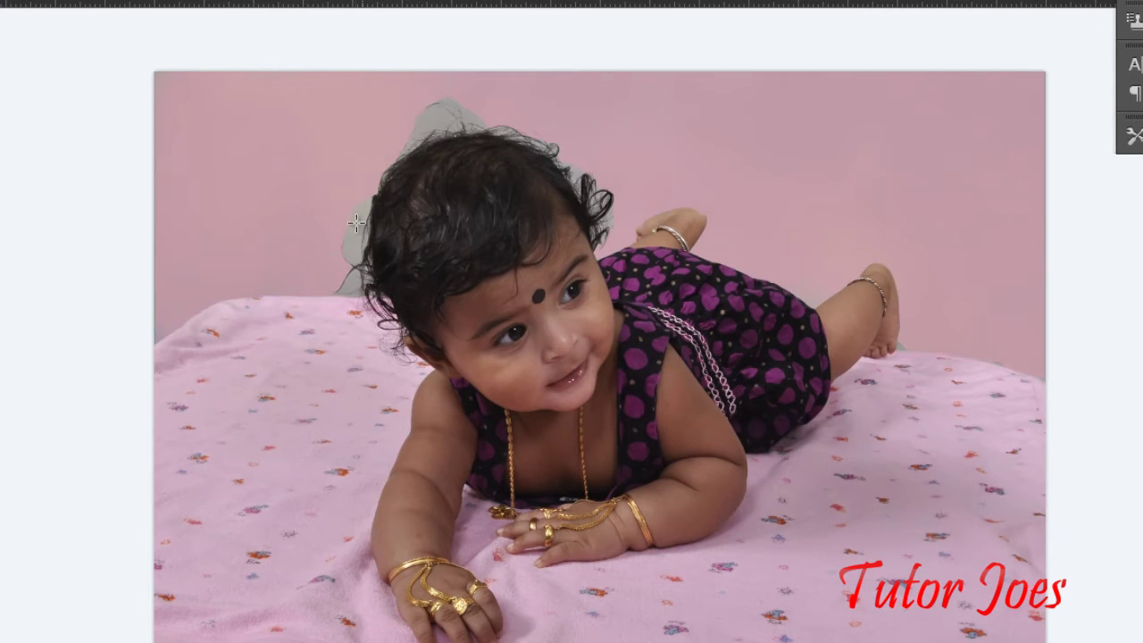
{"action": "left_click_drag", "start_coordinate": [356, 223], "coordinate": [419, 133]}
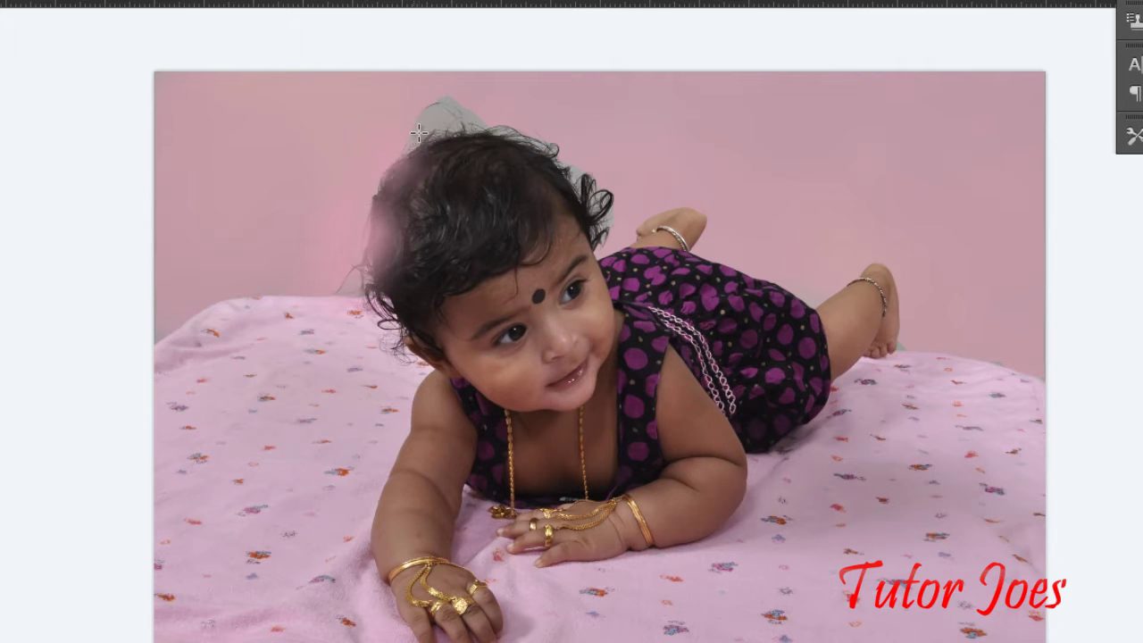
{"action": "left_click_drag", "start_coordinate": [418, 133], "coordinate": [464, 115]}
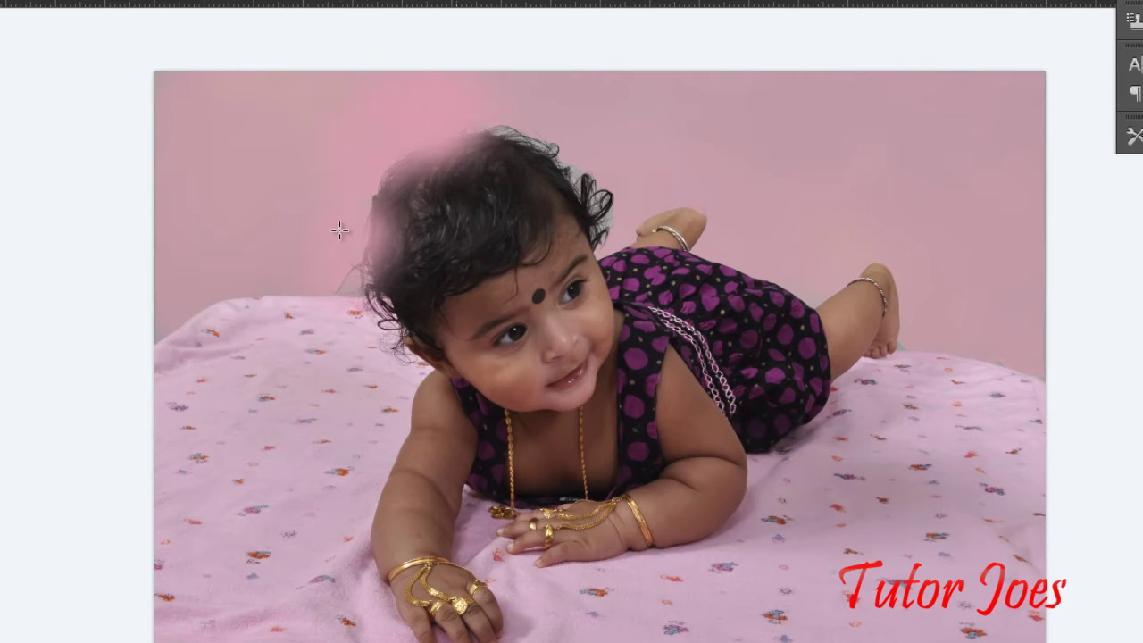
{"action": "left_click_drag", "start_coordinate": [579, 172], "coordinate": [602, 219]}
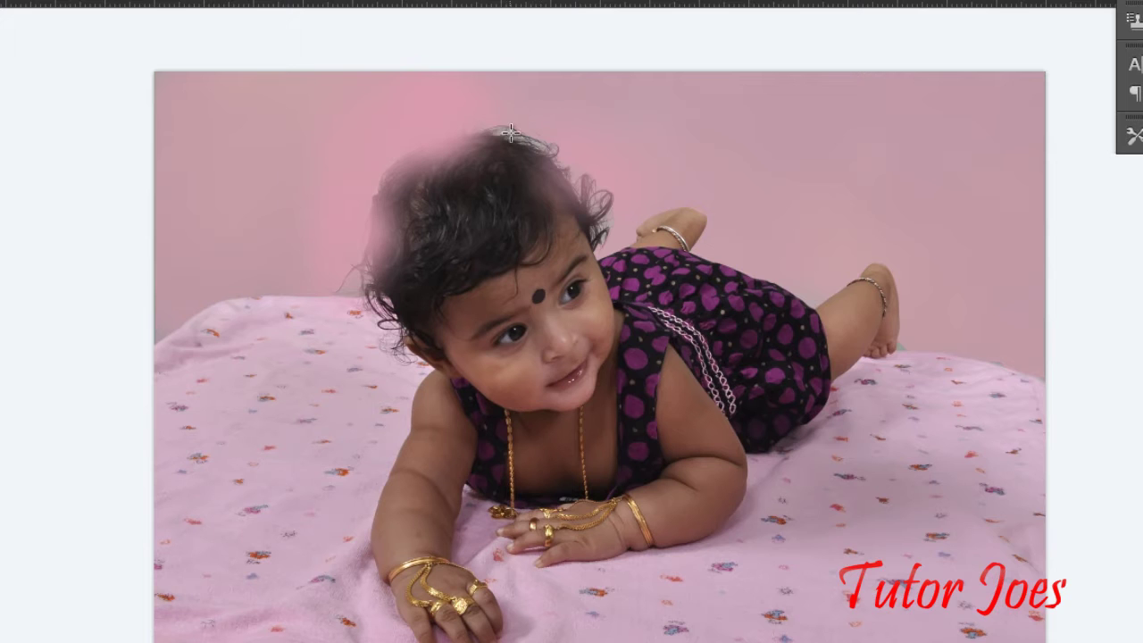
{"action": "left_click_drag", "start_coordinate": [510, 132], "coordinate": [593, 207]}
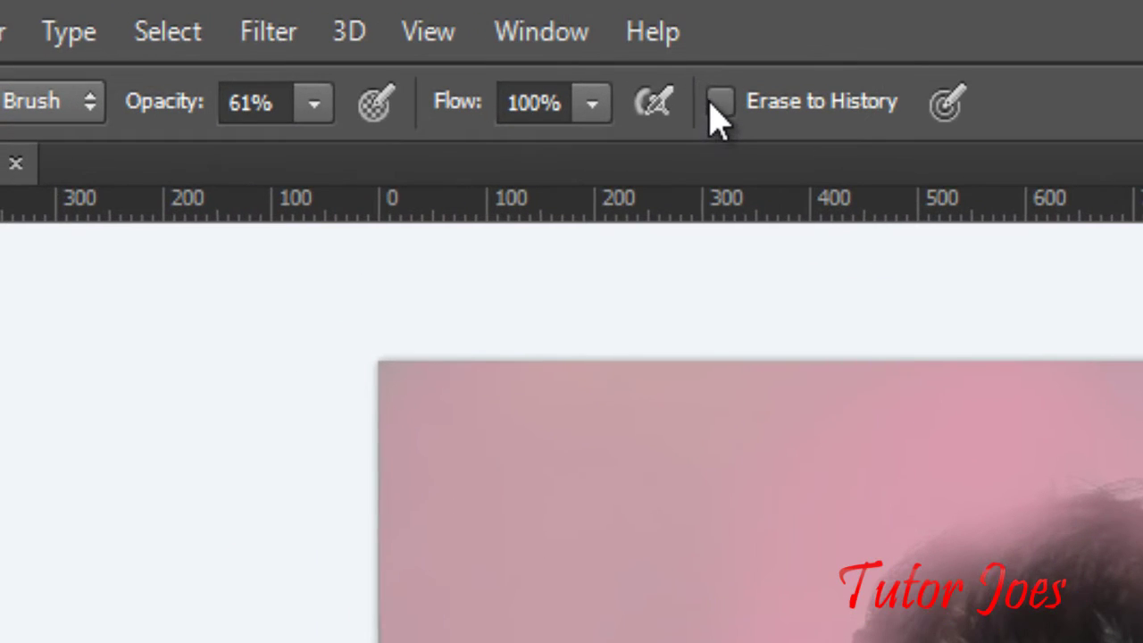
With Erase to History on and a 62 px brush, restore the baby's original hair around the head.
{"action": "left_click", "coordinate": [720, 105]}
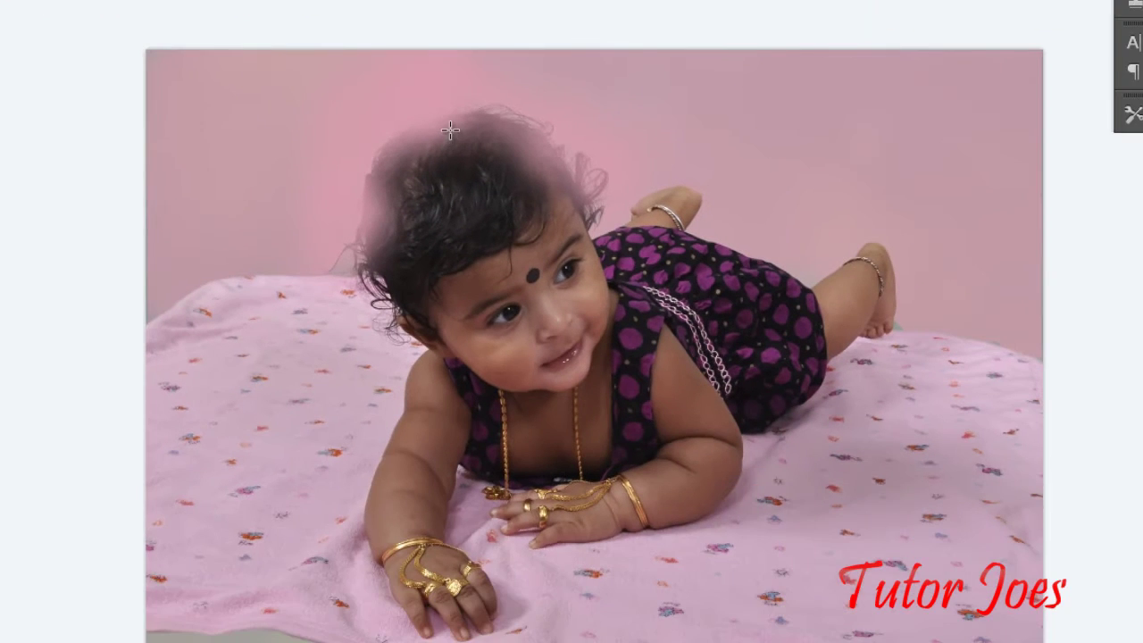
{"action": "left_click", "coordinate": [450, 130]}
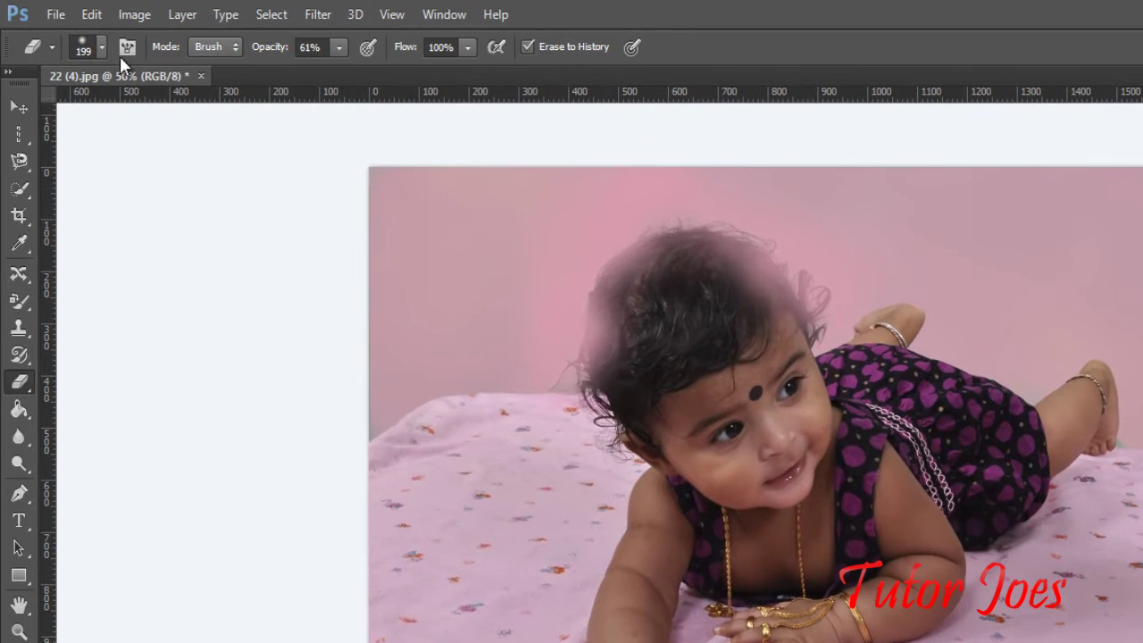
{"action": "left_click", "coordinate": [101, 47]}
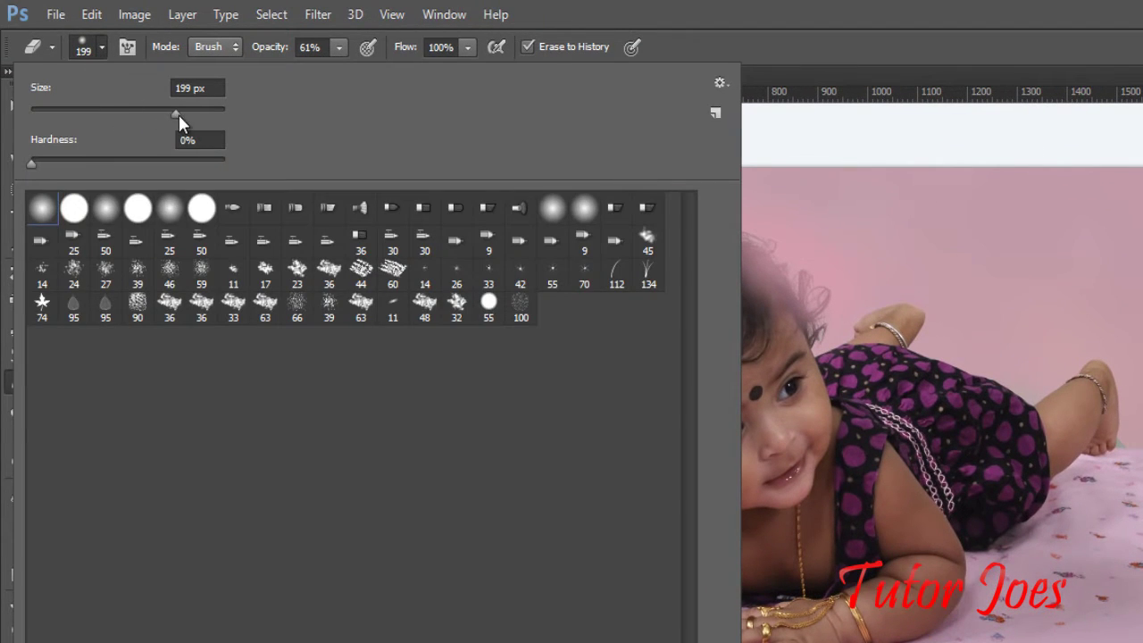
{"action": "left_click_drag", "start_coordinate": [179, 114], "coordinate": [102, 122]}
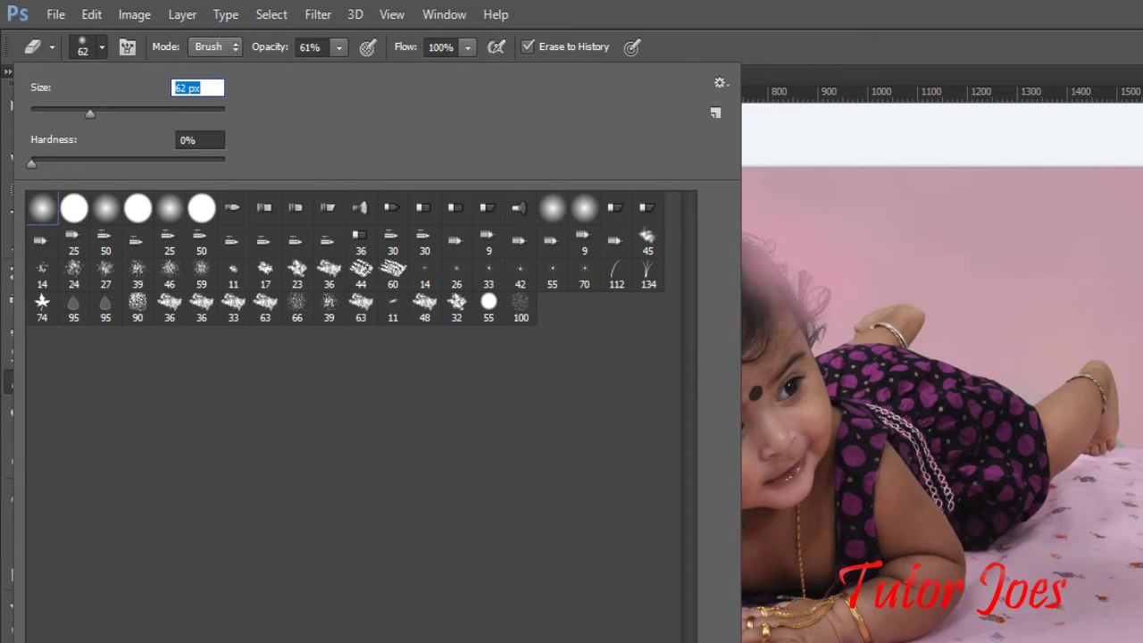
{"action": "key", "text": "Return"}
{"action": "mouse_move", "coordinate": [602, 316]}
{"action": "left_mouse_down"}
{"action": "mouse_move", "coordinate": [591, 321]}
{"action": "mouse_move", "coordinate": [596, 357]}
{"action": "mouse_move", "coordinate": [634, 273]}
{"action": "mouse_move", "coordinate": [613, 298]}
{"action": "mouse_move", "coordinate": [620, 273]}
{"action": "mouse_move", "coordinate": [668, 236]}
{"action": "mouse_move", "coordinate": [755, 258]}
{"action": "mouse_move", "coordinate": [785, 291]}
{"action": "mouse_move", "coordinate": [736, 269]}
{"action": "mouse_move", "coordinate": [771, 296]}
{"action": "mouse_move", "coordinate": [817, 289]}
{"action": "mouse_move", "coordinate": [812, 319]}
{"action": "left_mouse_up"}
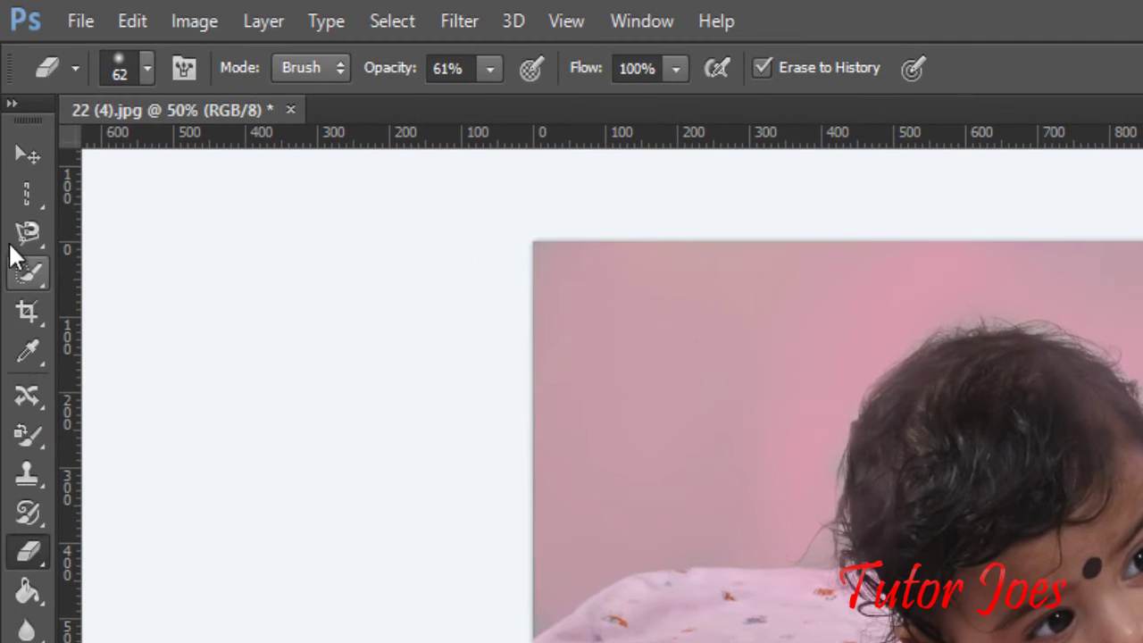
Begin a Magnetic Lasso outline around the grey strip at the photo's bottom.
{"action": "left_click", "coordinate": [27, 234]}
{"action": "left_click", "coordinate": [129, 284]}
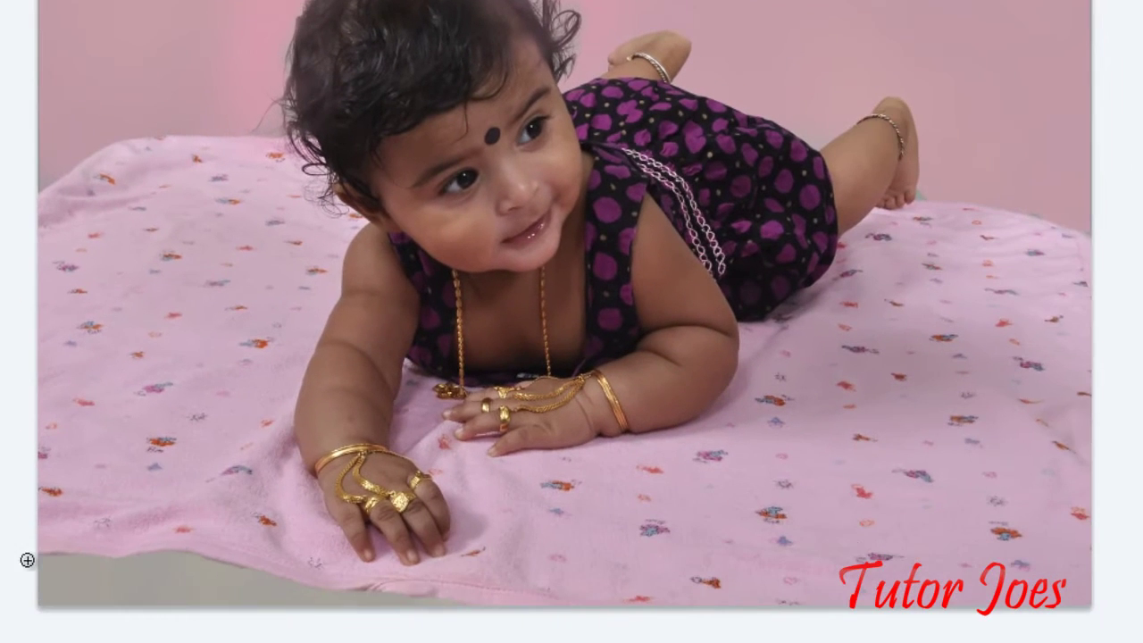
{"action": "left_click", "coordinate": [43, 551]}
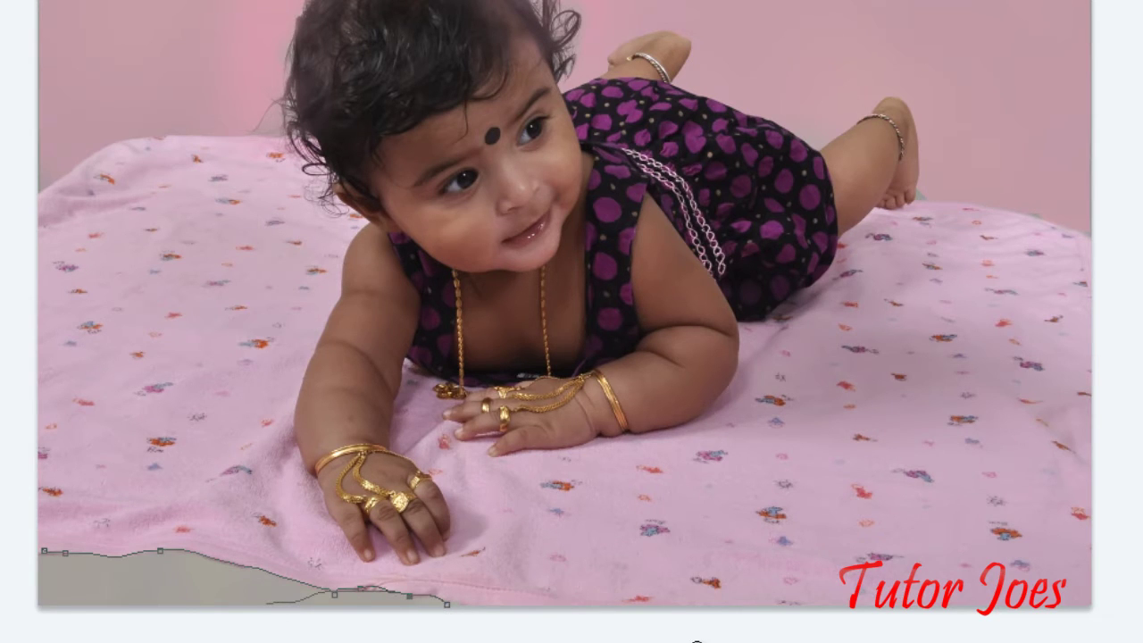
Close the bottom-strip selection and erase it to pink with a resized Eraser brush.
{"action": "double_click", "coordinate": [191, 613]}
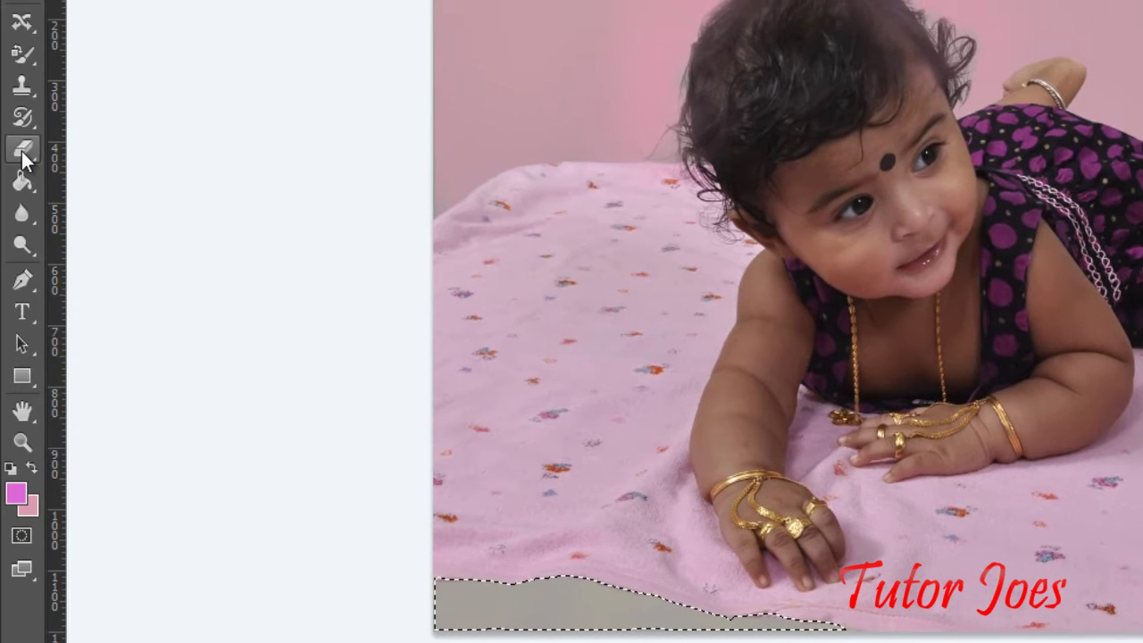
{"action": "left_click", "coordinate": [22, 152]}
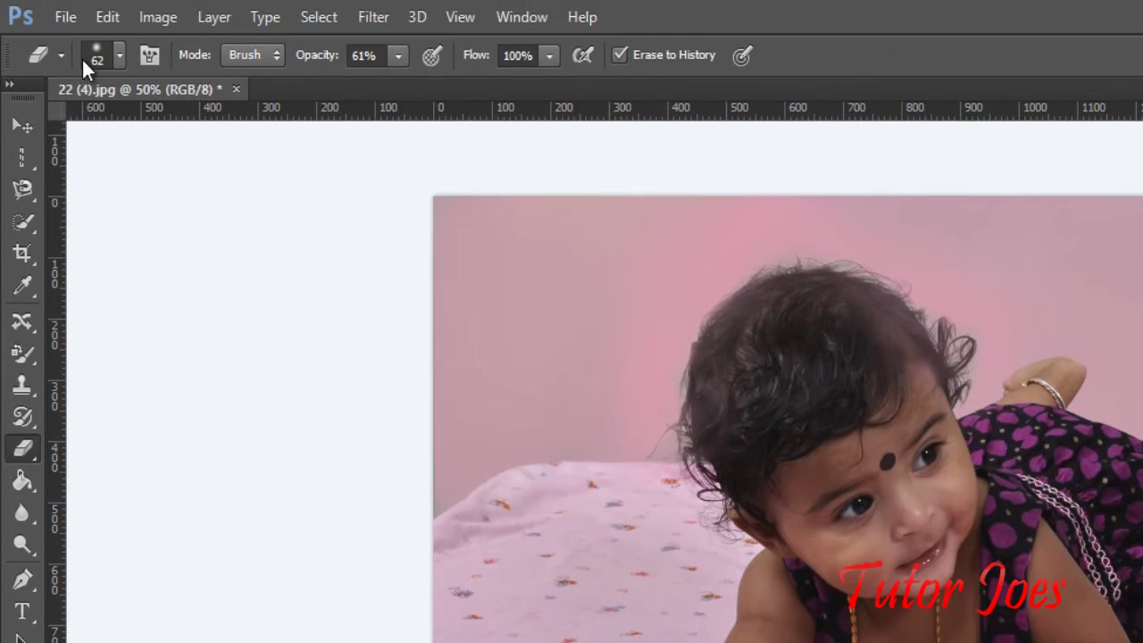
{"action": "left_click", "coordinate": [118, 56]}
{"action": "left_click", "coordinate": [133, 126]}
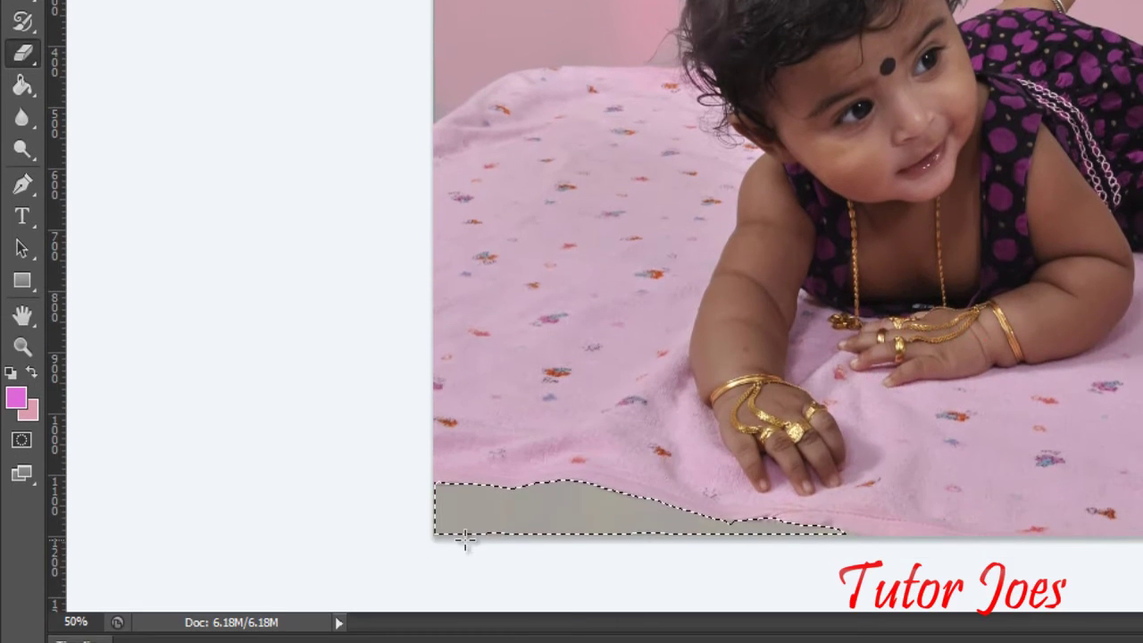
{"action": "mouse_move", "coordinate": [535, 509]}
{"action": "left_mouse_down"}
{"action": "mouse_move", "coordinate": [466, 528]}
{"action": "mouse_move", "coordinate": [428, 497]}
{"action": "left_mouse_up"}
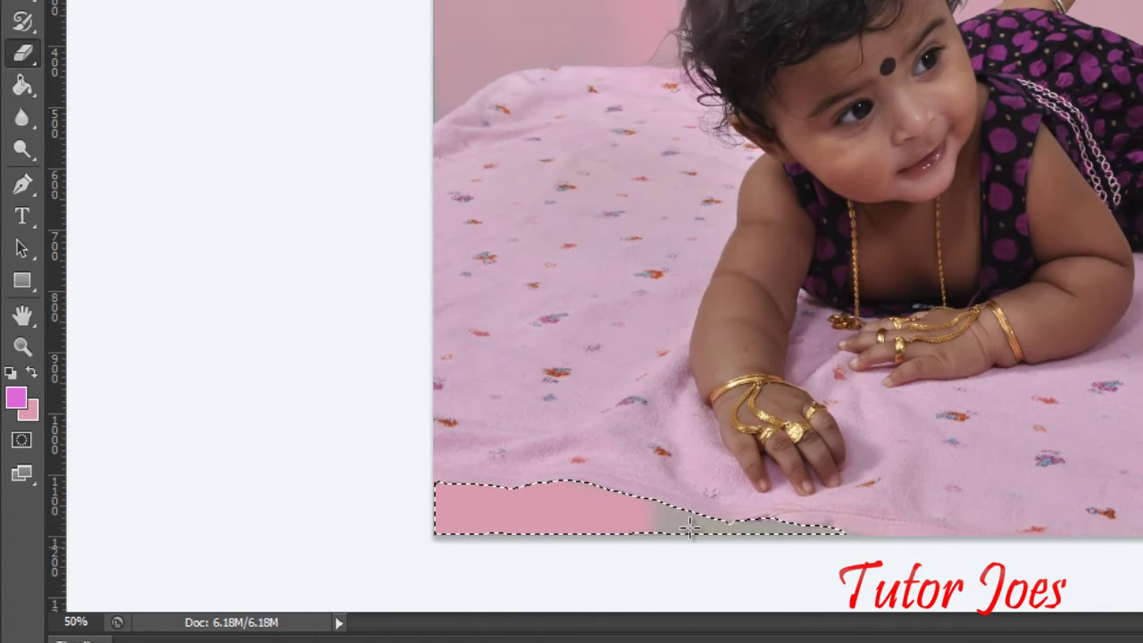
{"action": "mouse_move", "coordinate": [661, 522]}
{"action": "left_mouse_down"}
{"action": "mouse_move", "coordinate": [835, 532]}
{"action": "mouse_move", "coordinate": [676, 513]}
{"action": "left_mouse_up"}
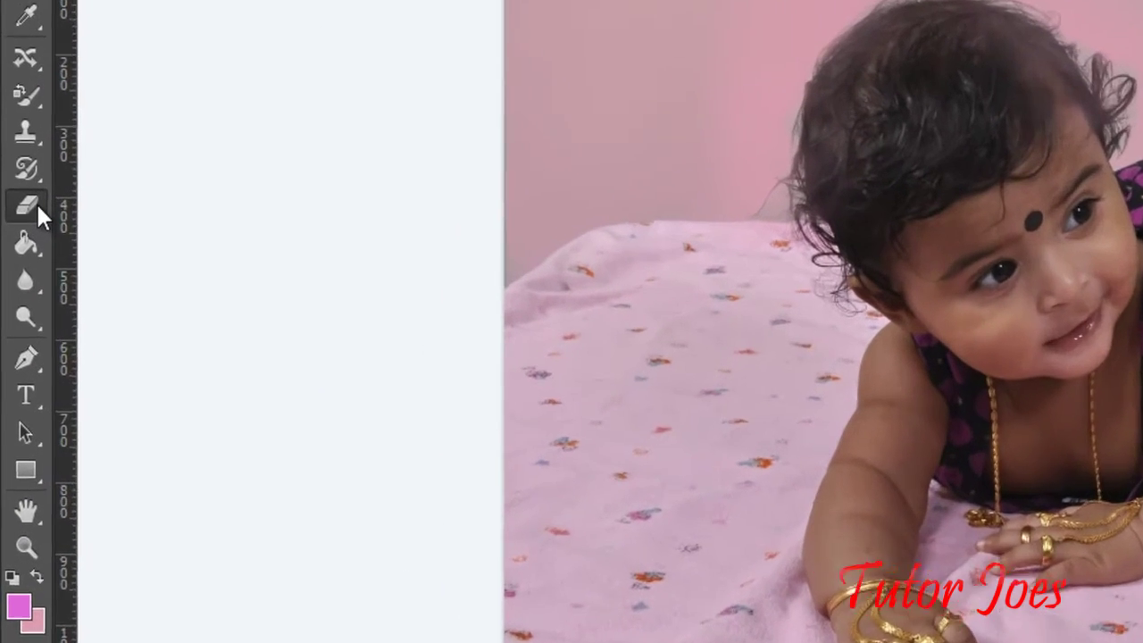
Switch to the Background Eraser Tool and check its 145 px, 100% hardness brush.
{"action": "right_click", "coordinate": [17, 233]}
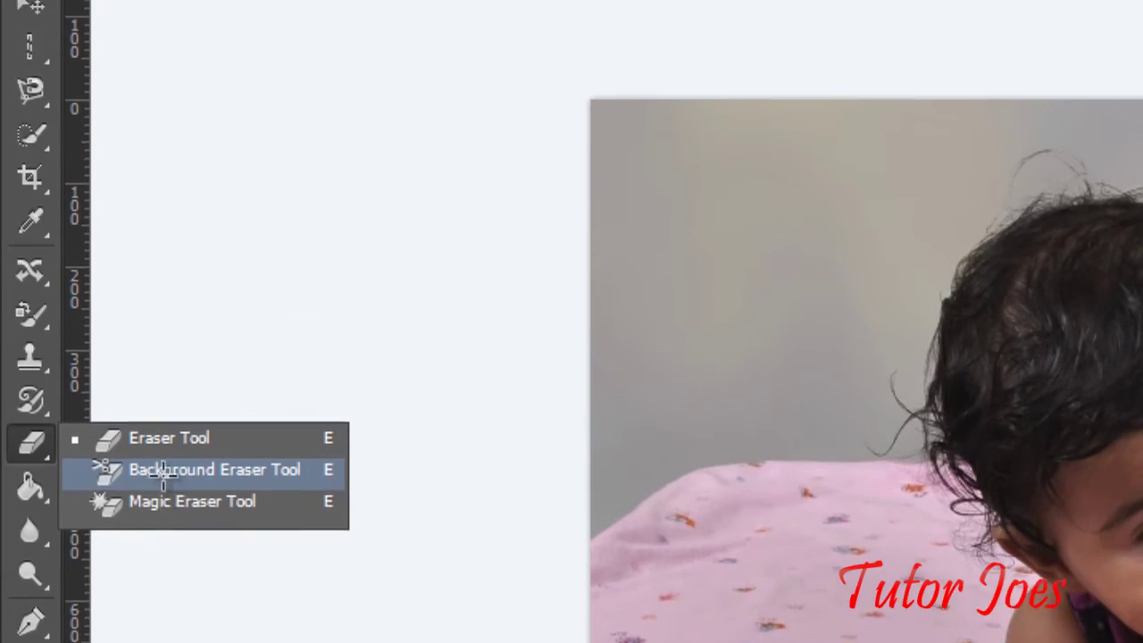
{"action": "left_click", "coordinate": [156, 220]}
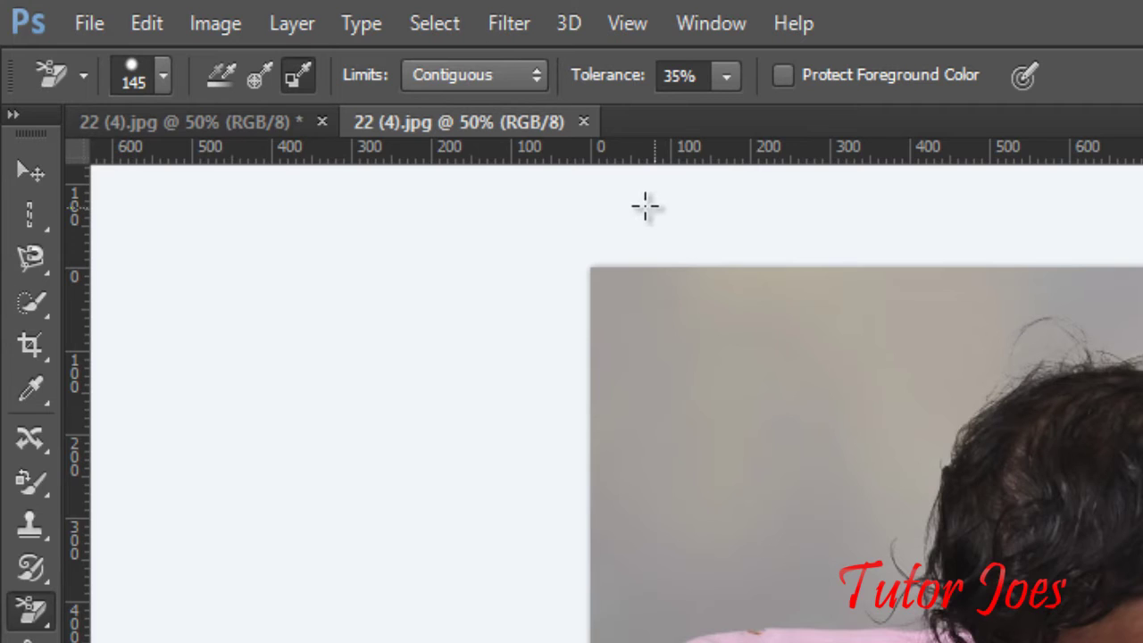
{"action": "left_click", "coordinate": [160, 82]}
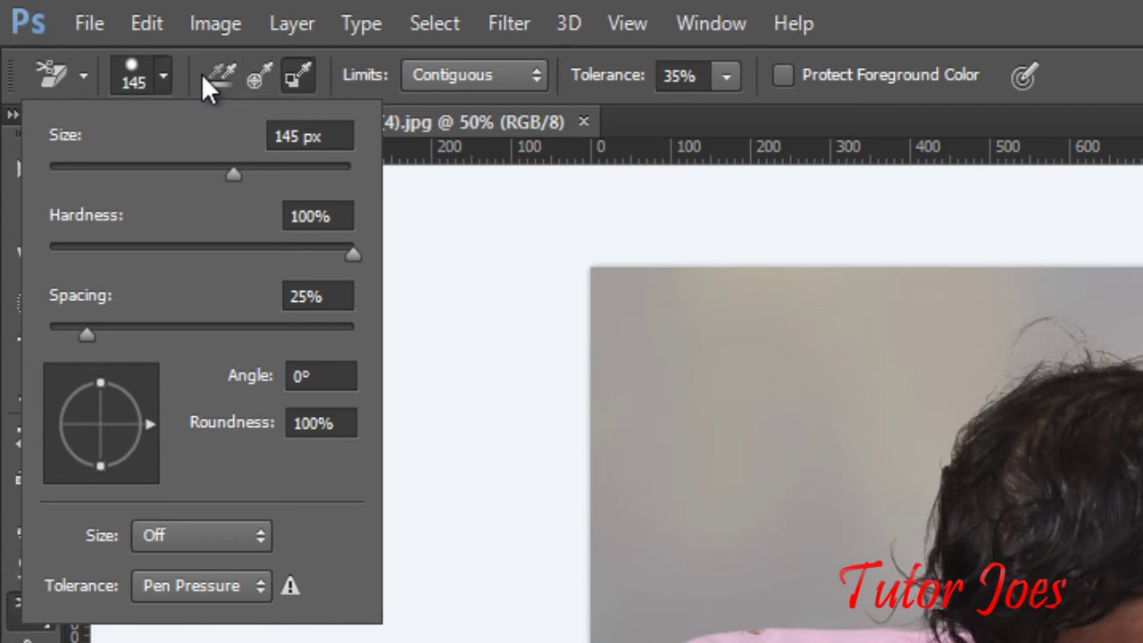
{"action": "left_click", "coordinate": [474, 303]}
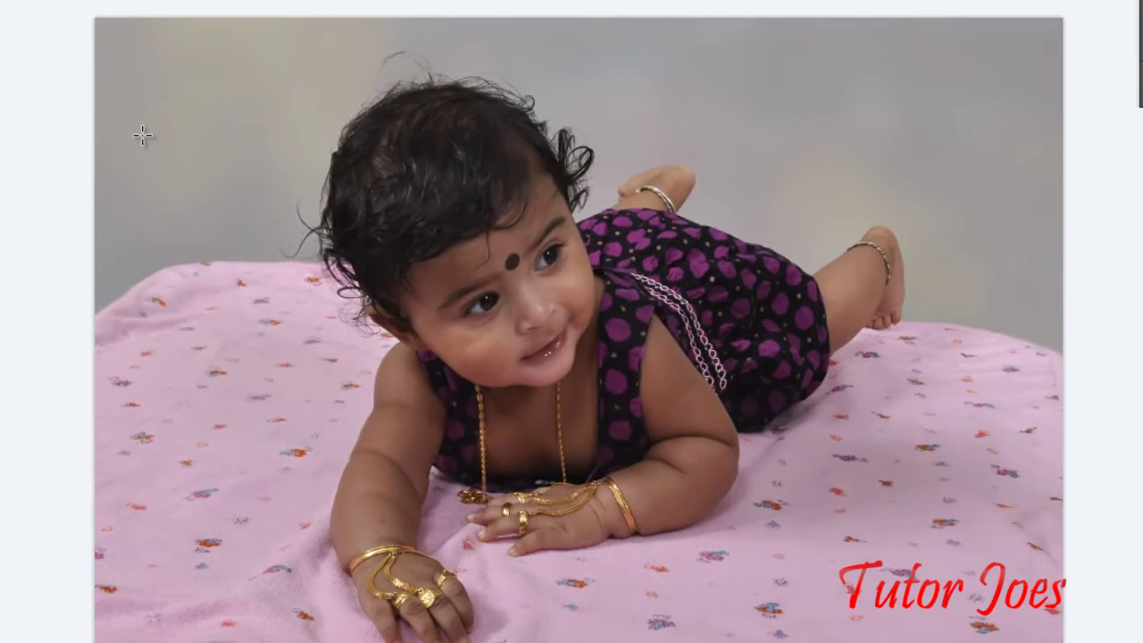
{"action": "left_click", "coordinate": [143, 134]}
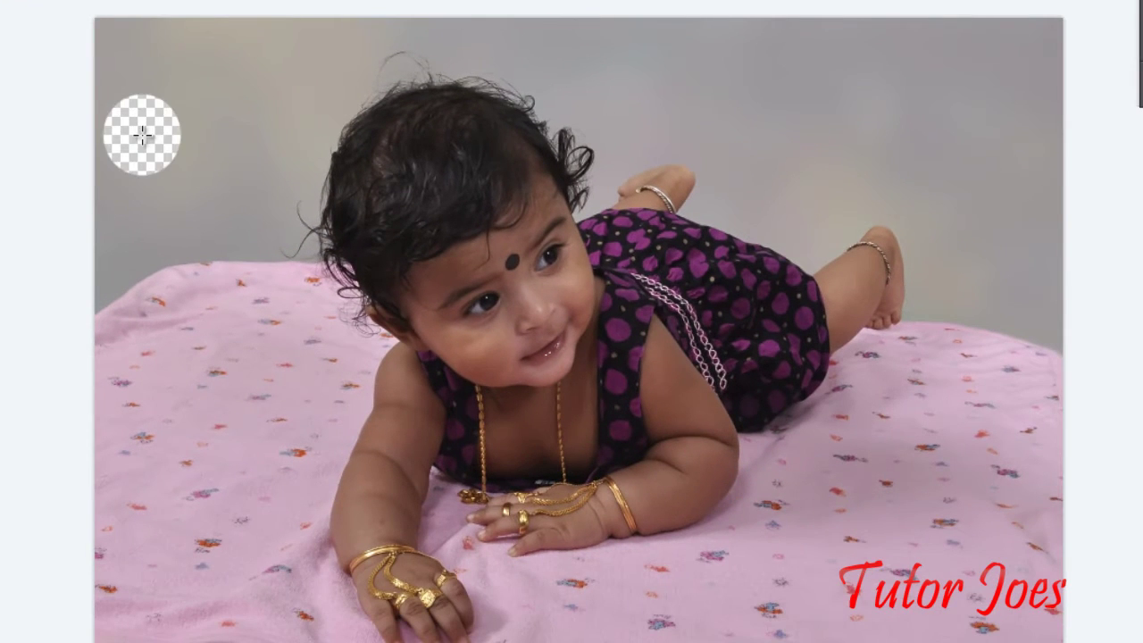
{"action": "left_click", "coordinate": [126, 207]}
{"action": "left_click", "coordinate": [127, 265]}
{"action": "left_click", "coordinate": [181, 225]}
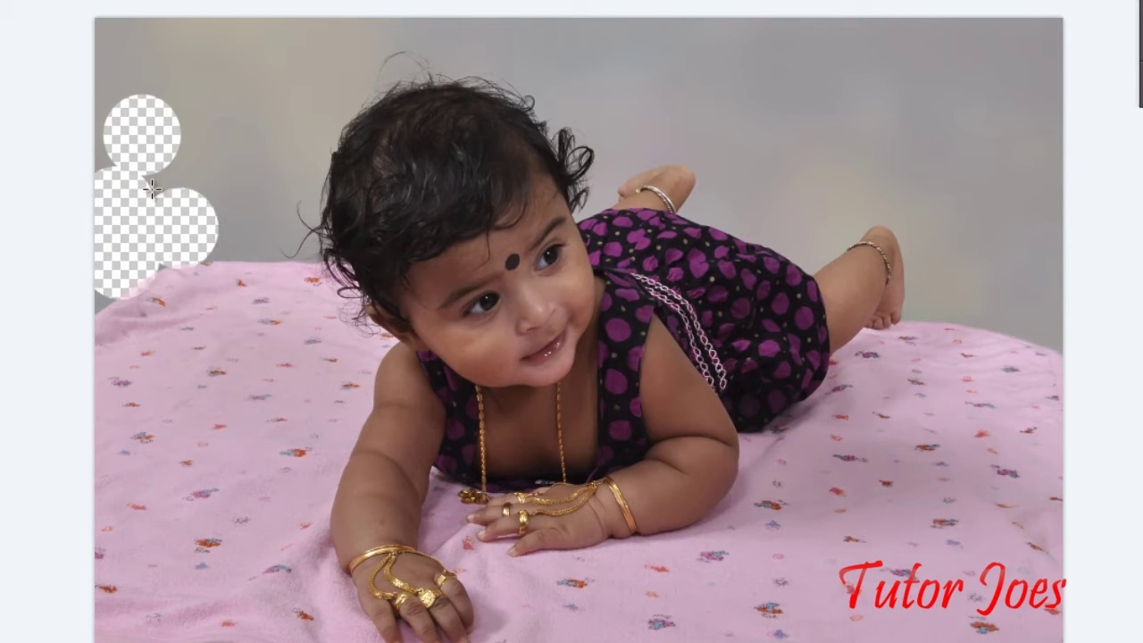
{"action": "left_click", "coordinate": [152, 189]}
{"action": "left_click", "coordinate": [107, 98]}
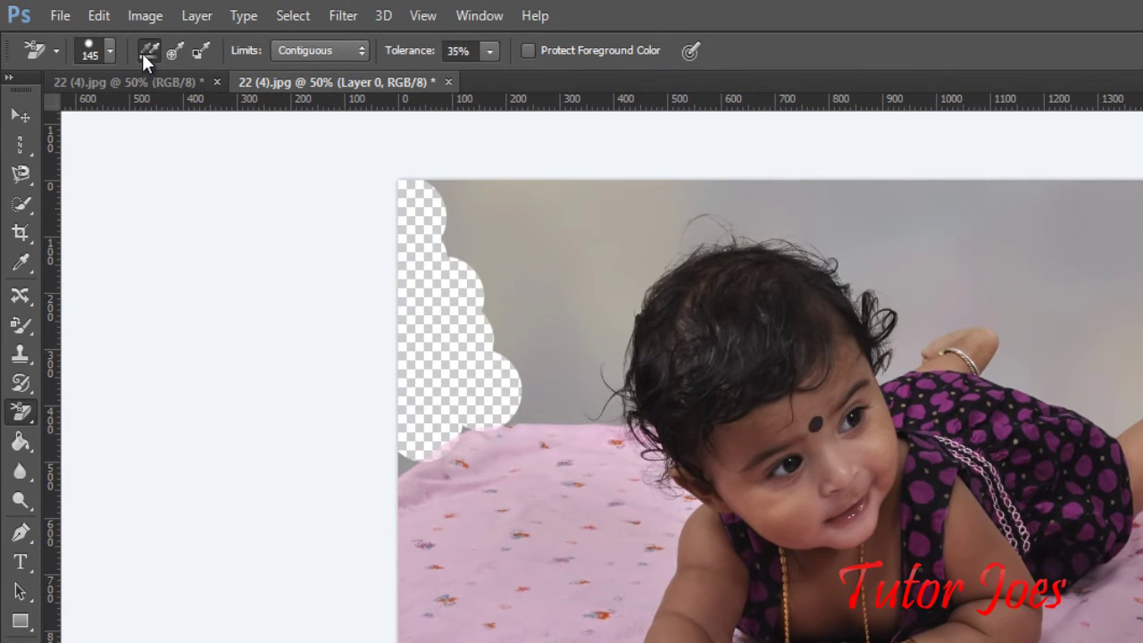
{"action": "mouse_move", "coordinate": [523, 183]}
{"action": "left_mouse_down"}
{"action": "mouse_move", "coordinate": [880, 212]}
{"action": "mouse_move", "coordinate": [905, 230]}
{"action": "mouse_move", "coordinate": [701, 228]}
{"action": "mouse_move", "coordinate": [556, 357]}
{"action": "mouse_move", "coordinate": [616, 392]}
{"action": "mouse_move", "coordinate": [558, 412]}
{"action": "mouse_move", "coordinate": [598, 288]}
{"action": "mouse_move", "coordinate": [503, 212]}
{"action": "mouse_move", "coordinate": [370, 191]}
{"action": "left_mouse_up"}
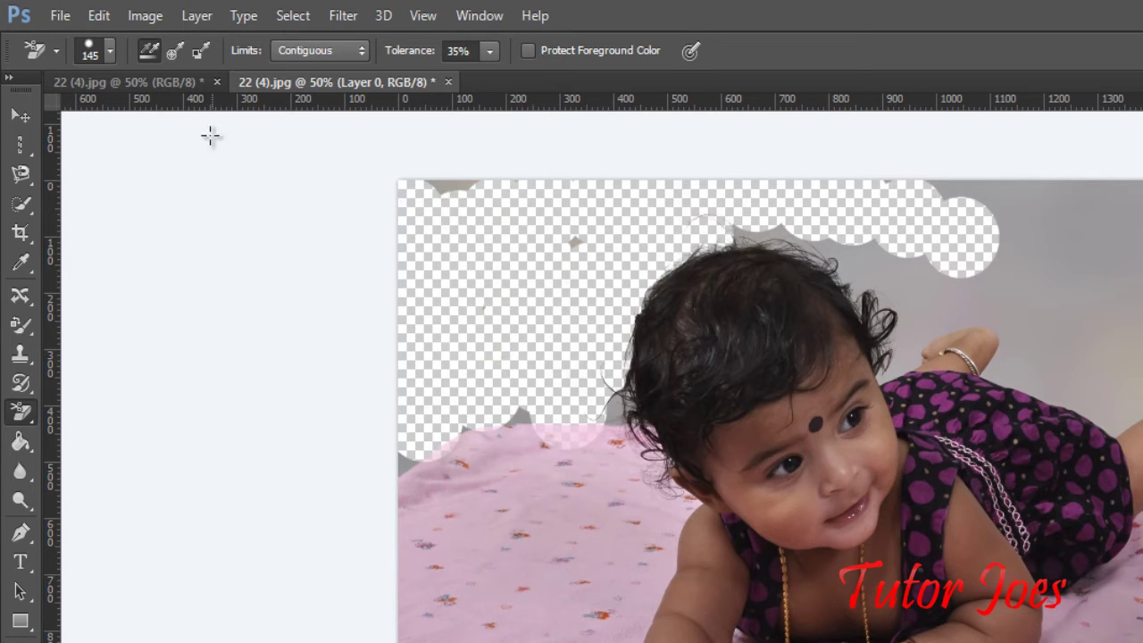
{"action": "key", "text": "ctrl+z"}
{"action": "key", "text": "ctrl+alt+z"}
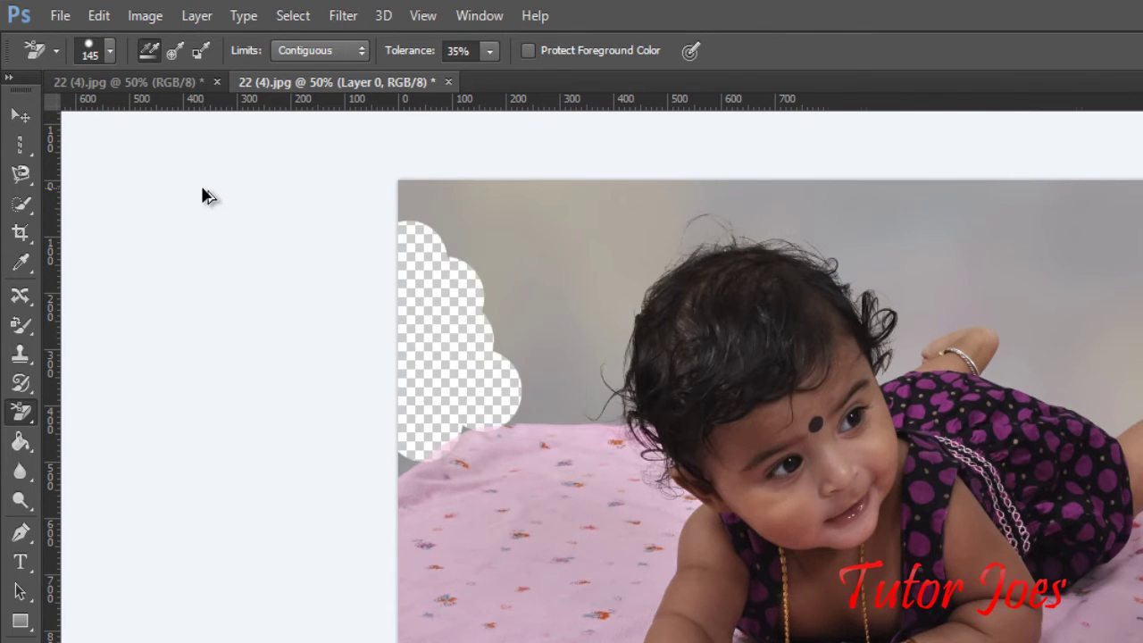
{"action": "key", "text": "ctrl+alt+z"}
{"action": "key", "text": "ctrl+alt+z"}
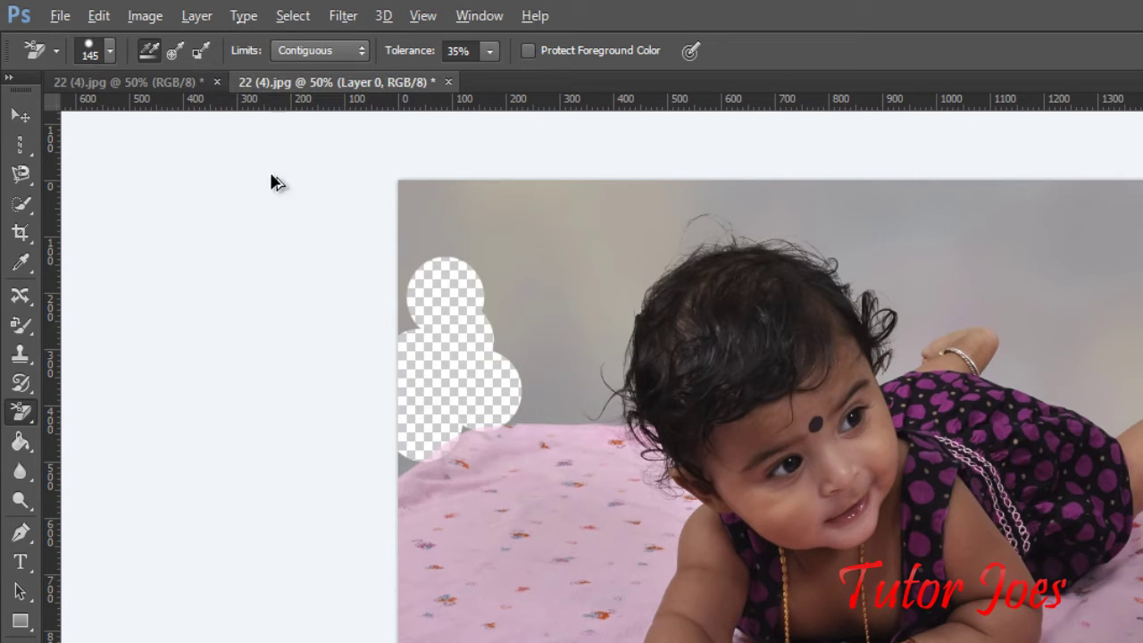
{"action": "key", "text": "ctrl+alt+z"}
{"action": "key", "text": "ctrl+alt+z"}
{"action": "key", "text": "ctrl+alt+z"}
{"action": "key", "text": "ctrl+alt+z"}
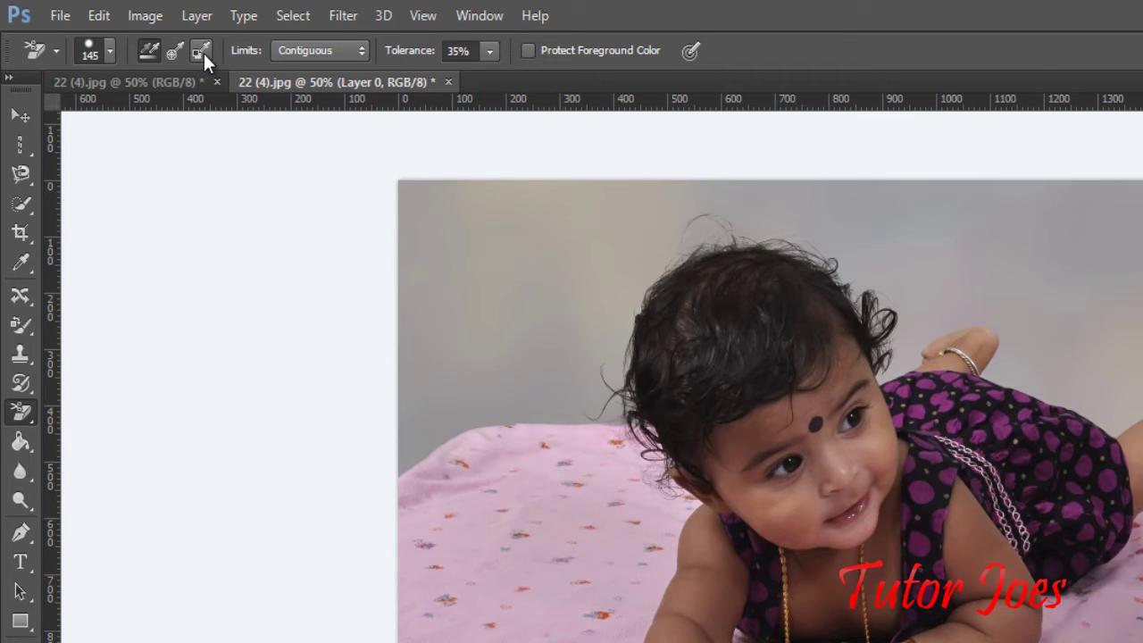
Erase test circles in the grey wall, undo the lower-left one, then set sampling to Continuous.
{"action": "left_click", "coordinate": [465, 328]}
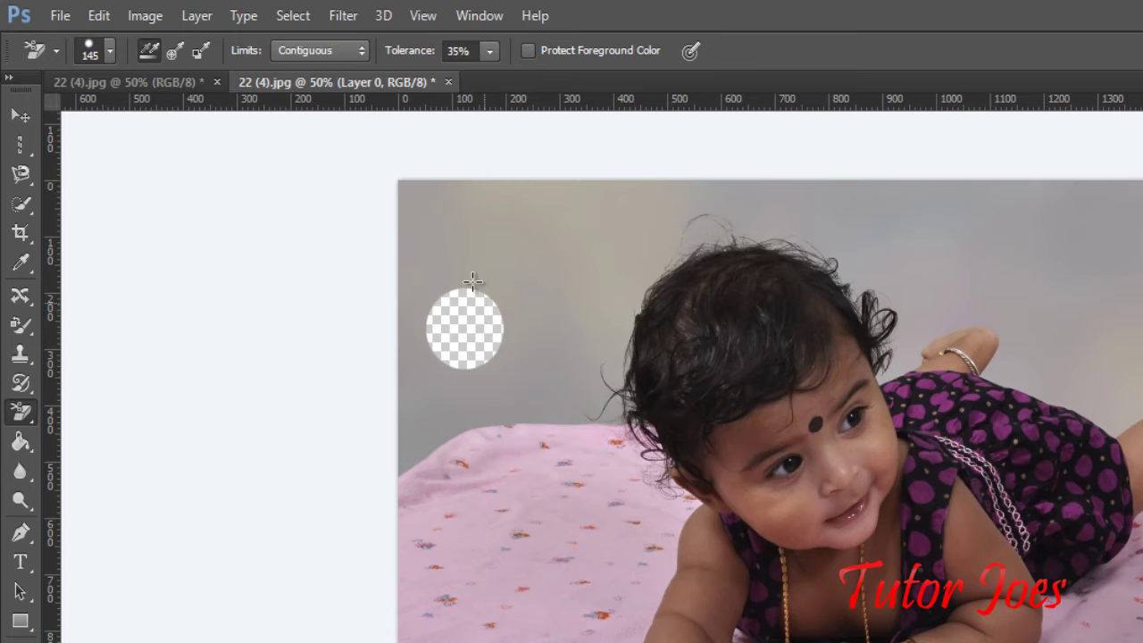
{"action": "left_click", "coordinate": [200, 50]}
{"action": "left_click", "coordinate": [519, 256]}
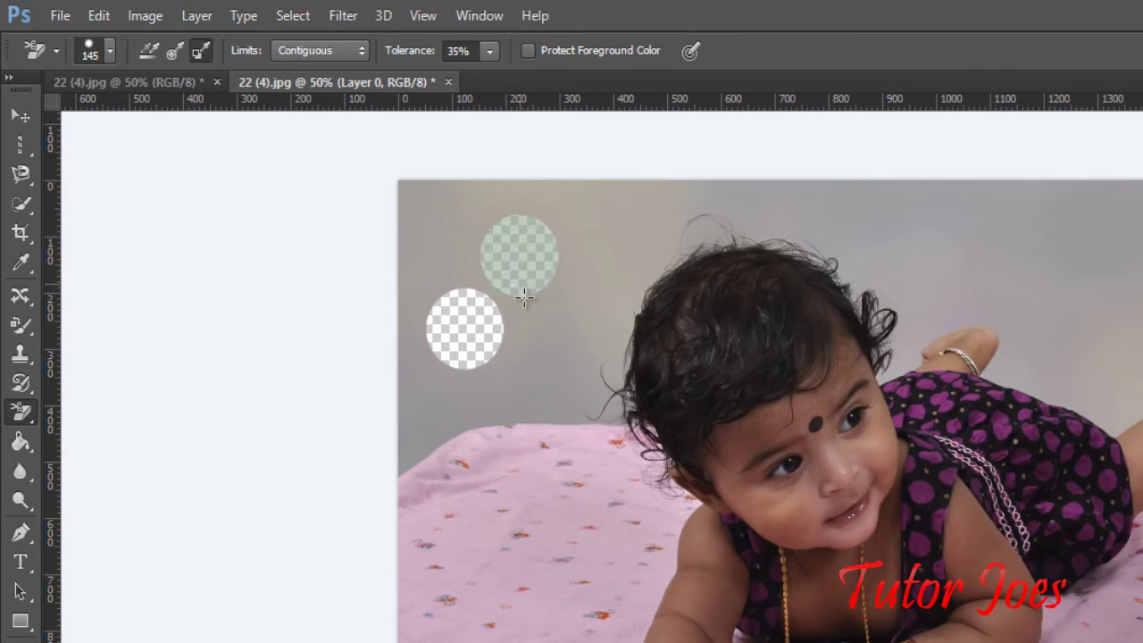
{"action": "left_click", "coordinate": [523, 314]}
{"action": "left_click", "coordinate": [504, 363]}
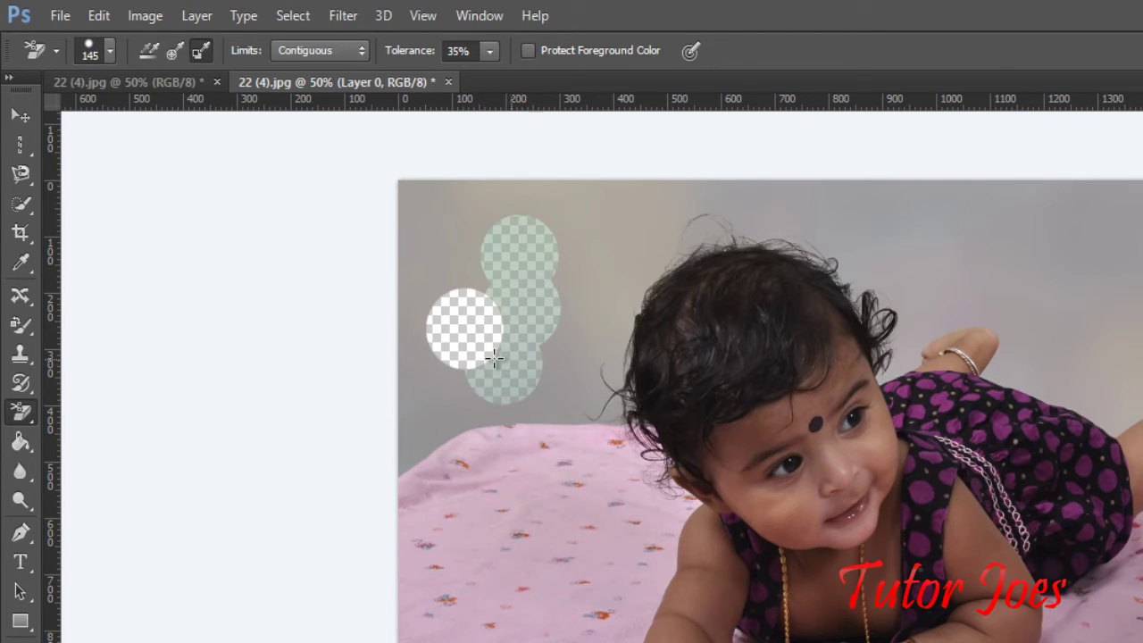
{"action": "left_click", "coordinate": [455, 386]}
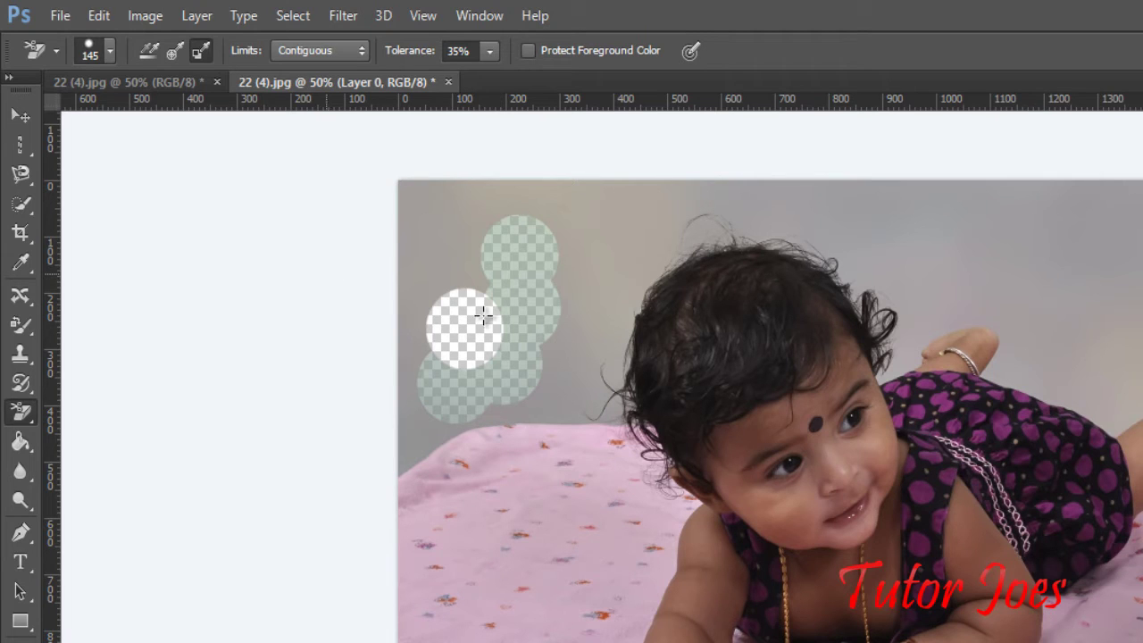
{"action": "key", "text": "ctrl+z"}
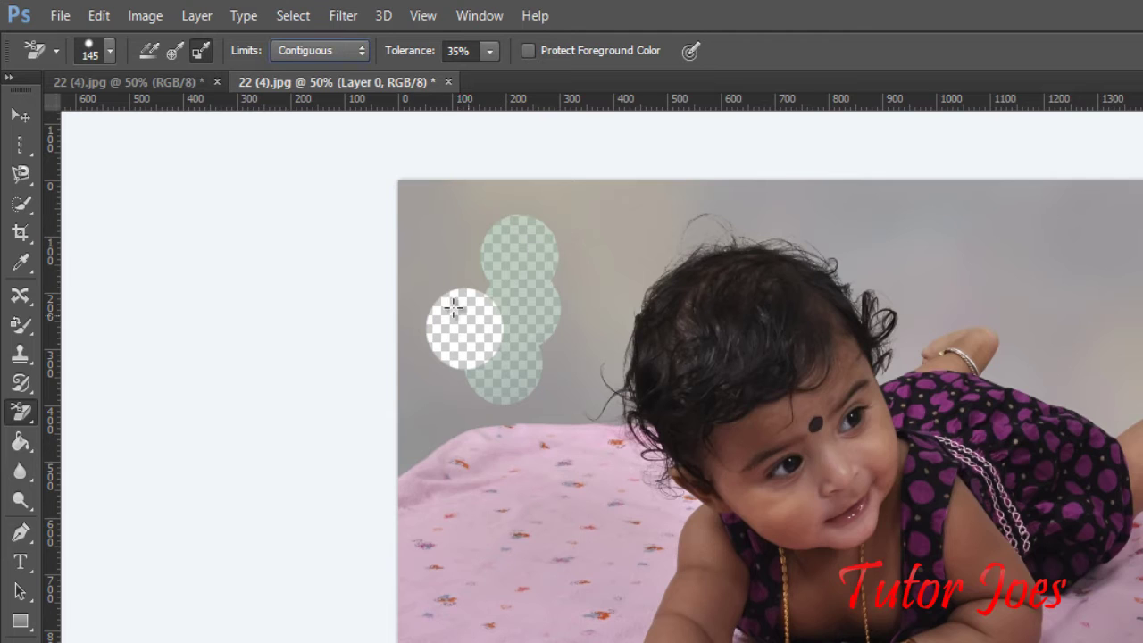
{"action": "left_click", "coordinate": [150, 55]}
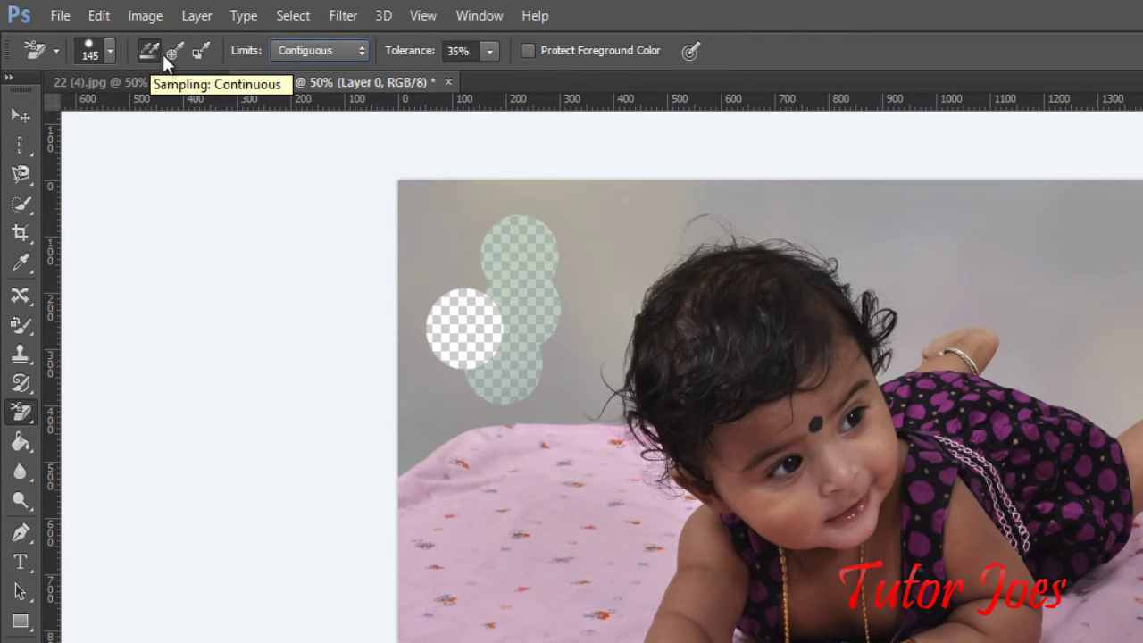
Set Limits to Find Edges and erase the grey backdrop at the top-left and down the left edge.
{"action": "left_click", "coordinate": [325, 53]}
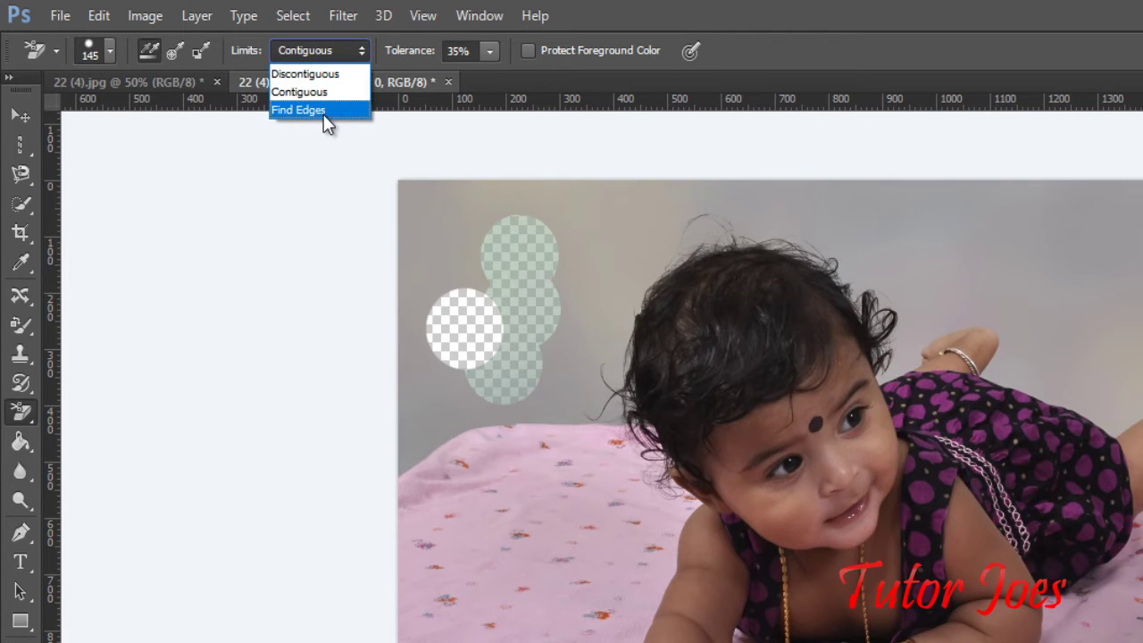
{"action": "left_click", "coordinate": [323, 109]}
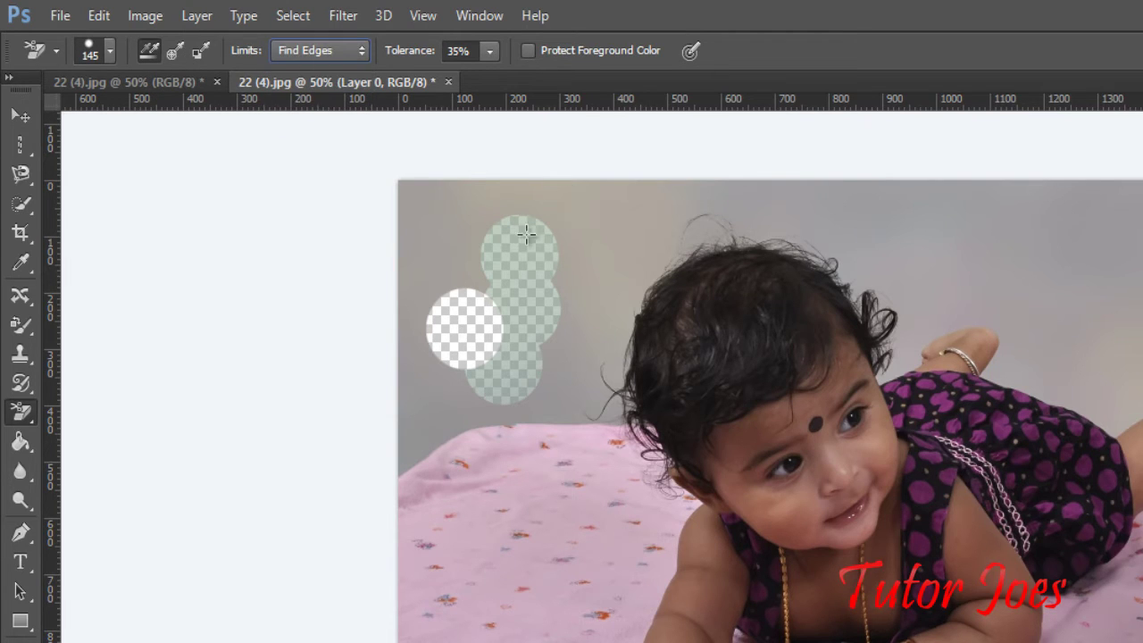
{"action": "left_click", "coordinate": [447, 219]}
{"action": "left_click_drag", "start_coordinate": [406, 196], "coordinate": [407, 302]}
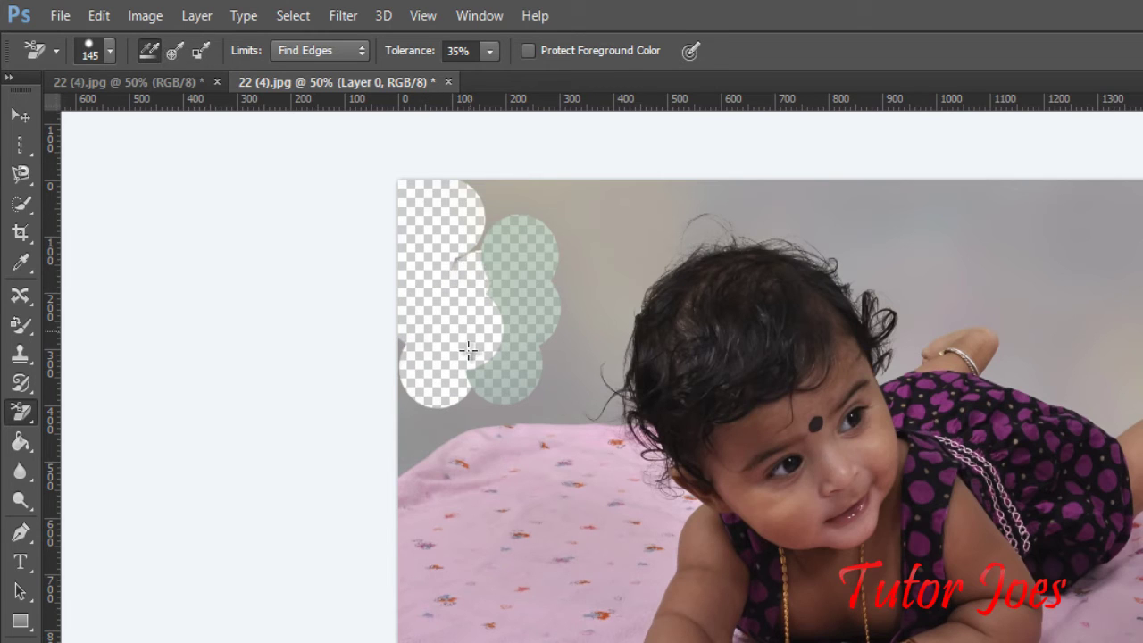
{"action": "mouse_move", "coordinate": [467, 349]}
{"action": "left_mouse_down"}
{"action": "mouse_move", "coordinate": [434, 383]}
{"action": "mouse_move", "coordinate": [441, 337]}
{"action": "mouse_move", "coordinate": [489, 379]}
{"action": "mouse_move", "coordinate": [598, 370]}
{"action": "mouse_move", "coordinate": [672, 248]}
{"action": "mouse_move", "coordinate": [750, 210]}
{"action": "mouse_move", "coordinate": [714, 234]}
{"action": "mouse_move", "coordinate": [701, 223]}
{"action": "left_mouse_up"}
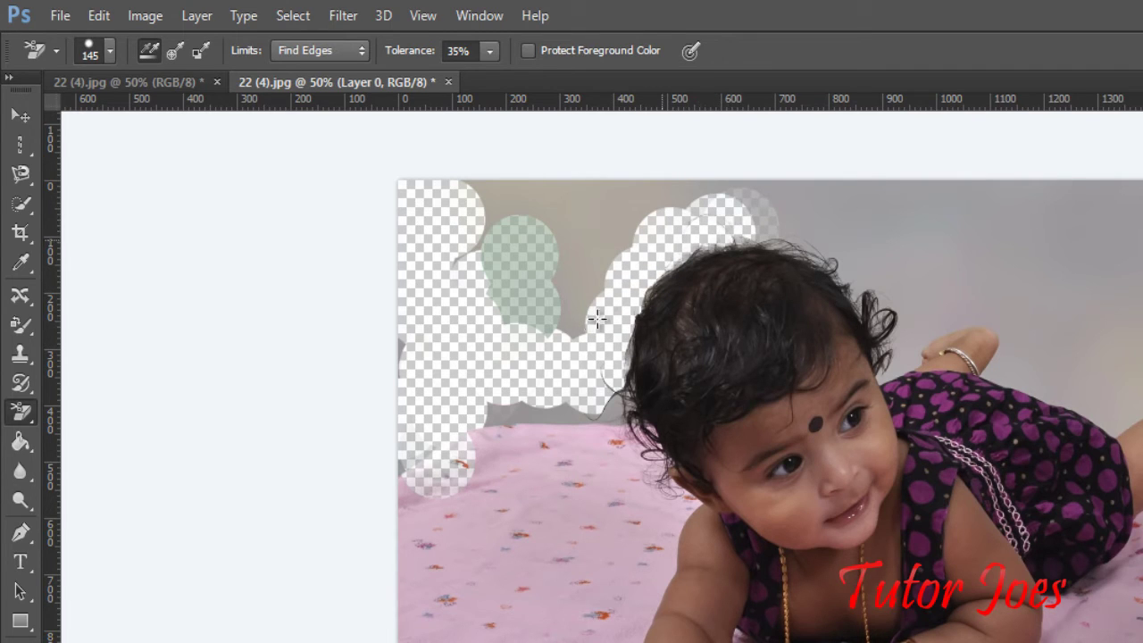
Erase the backdrop above the blanket, undo the stroke that hit the blanket, and clear along the top.
{"action": "left_click_drag", "start_coordinate": [588, 403], "coordinate": [474, 409]}
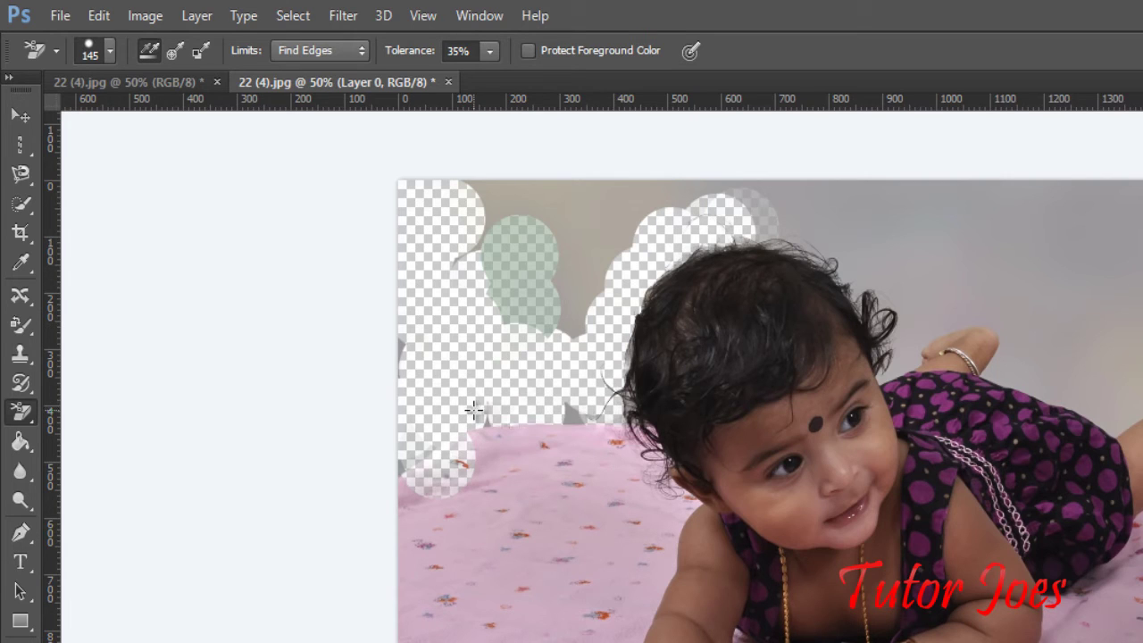
{"action": "left_click_drag", "start_coordinate": [547, 427], "coordinate": [576, 418]}
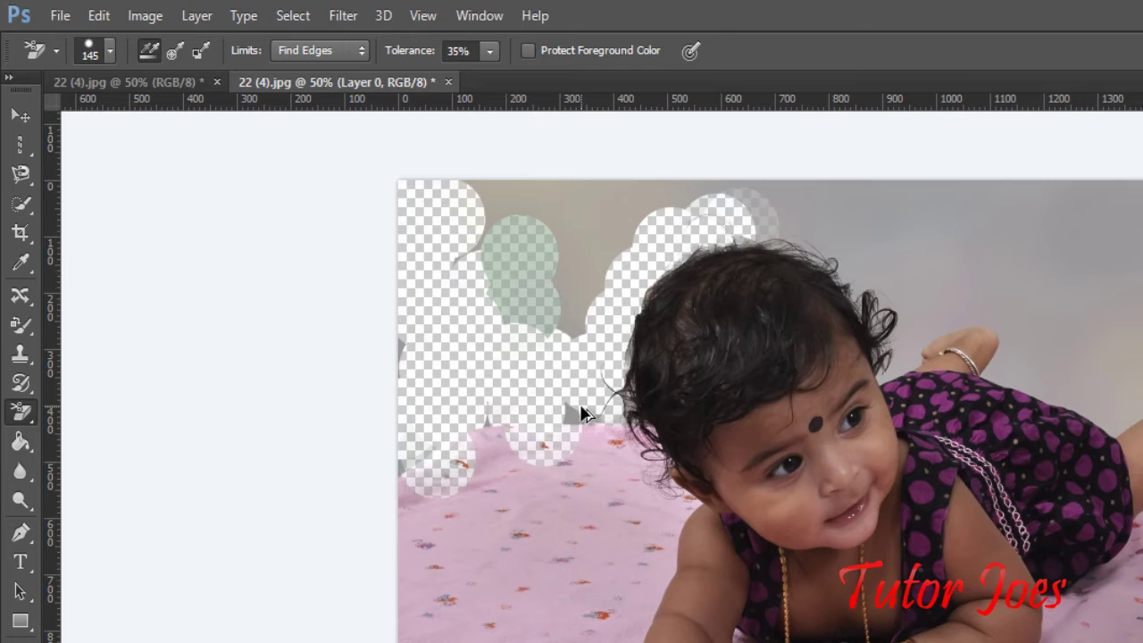
{"action": "key", "text": "ctrl+z"}
{"action": "mouse_move", "coordinate": [554, 353]}
{"action": "left_mouse_down"}
{"action": "mouse_move", "coordinate": [589, 205]}
{"action": "mouse_move", "coordinate": [955, 224]}
{"action": "left_mouse_up"}
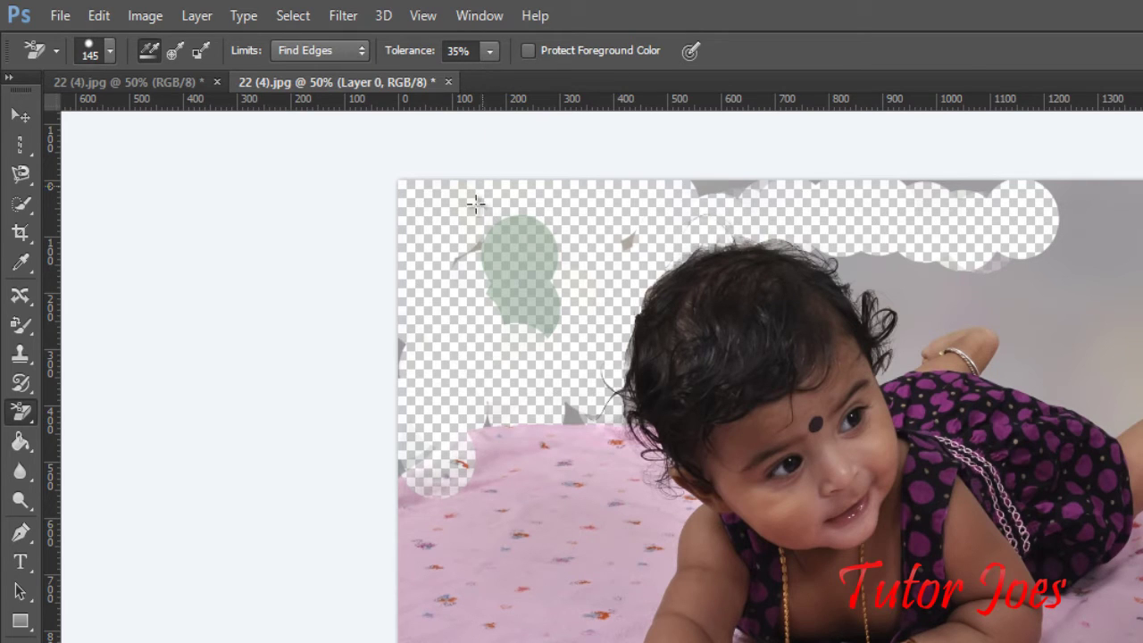
{"action": "mouse_move", "coordinate": [476, 204]}
{"action": "left_mouse_down"}
{"action": "mouse_move", "coordinate": [541, 276]}
{"action": "mouse_move", "coordinate": [491, 255]}
{"action": "mouse_move", "coordinate": [524, 260]}
{"action": "mouse_move", "coordinate": [504, 327]}
{"action": "left_mouse_up"}
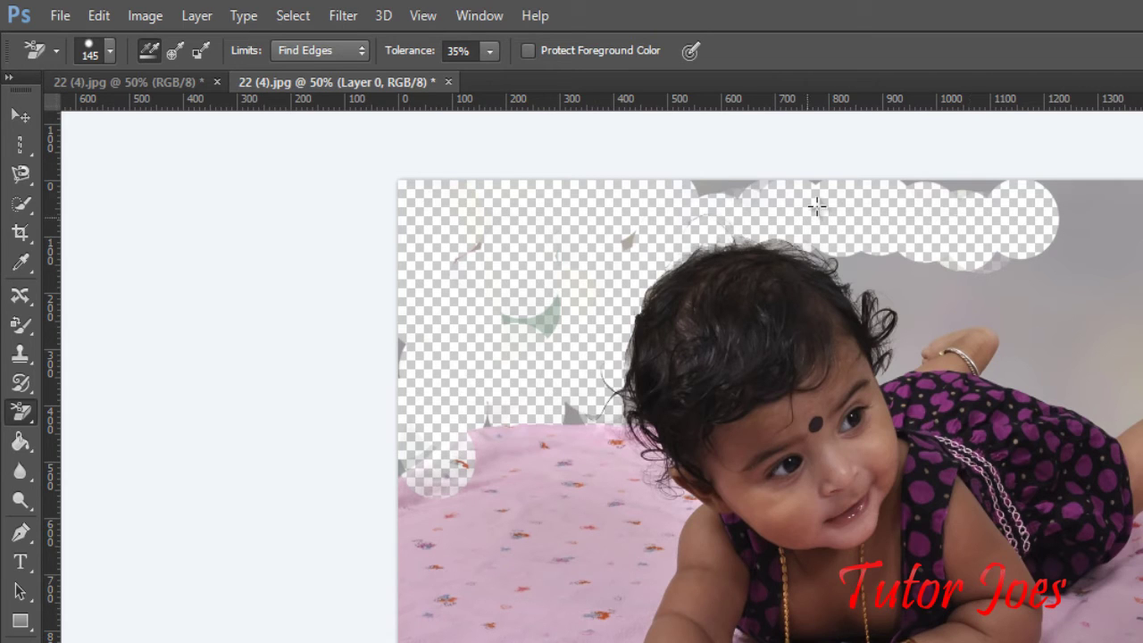
Dismiss the eraser error and erase the grey wall right of the baby's head with Discontiguous limits.
{"action": "left_click", "coordinate": [528, 50]}
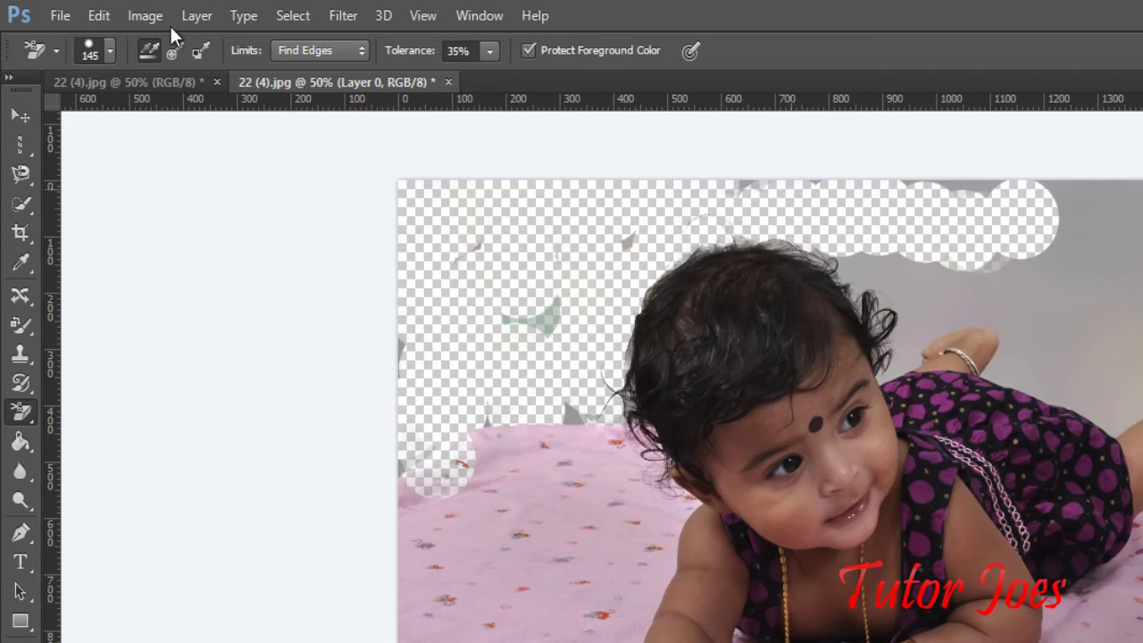
{"action": "left_click", "coordinate": [817, 223]}
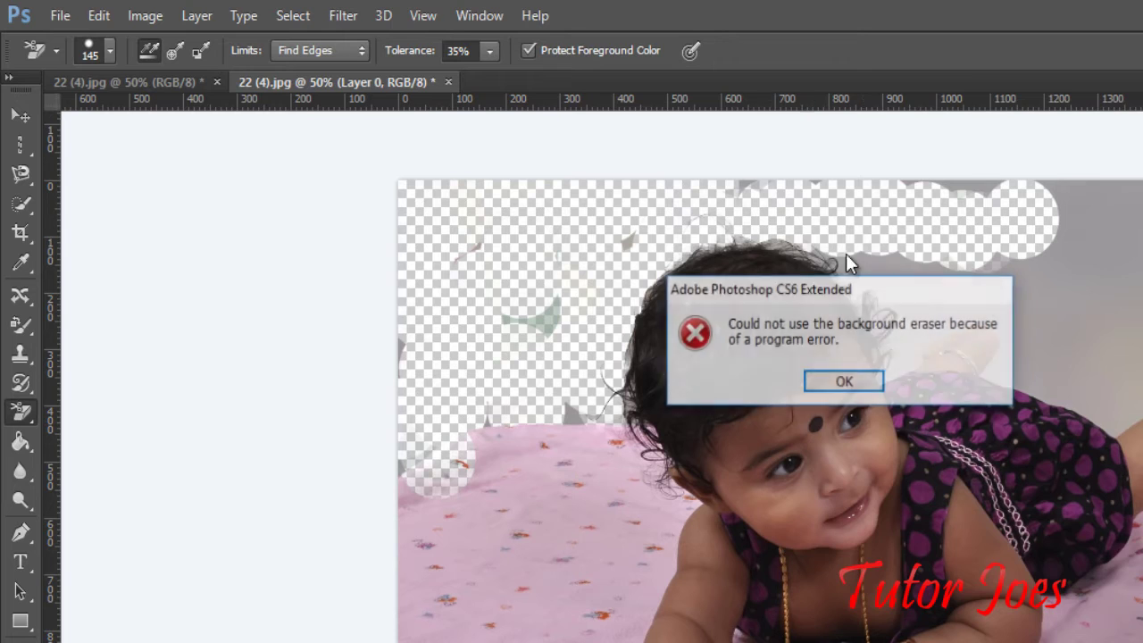
{"action": "left_click", "coordinate": [844, 382]}
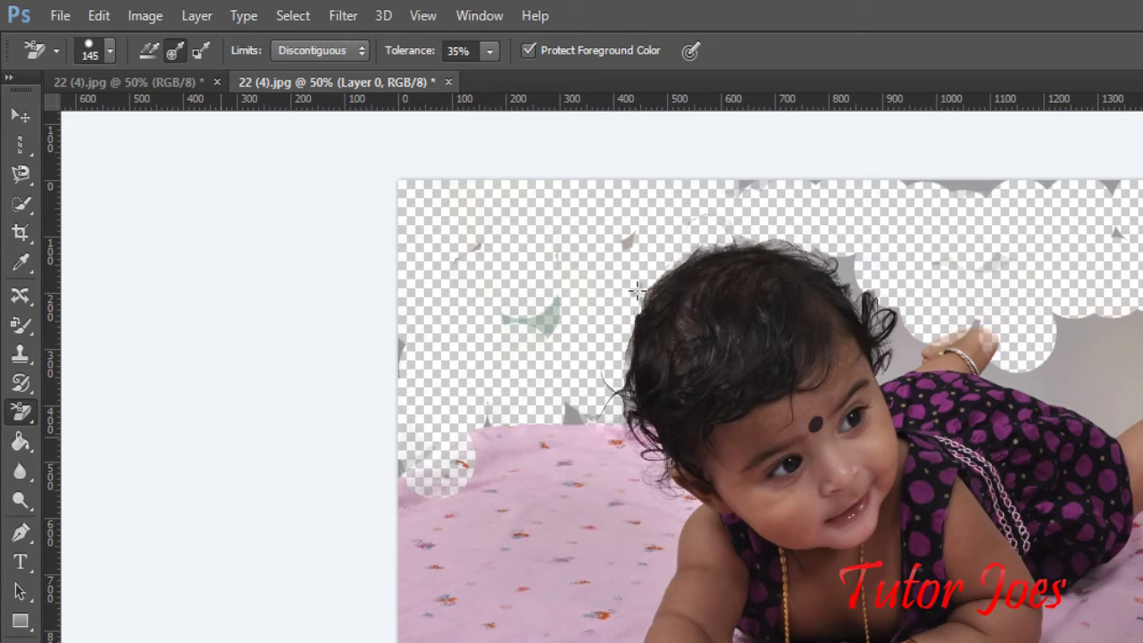
{"action": "key", "text": "y"}
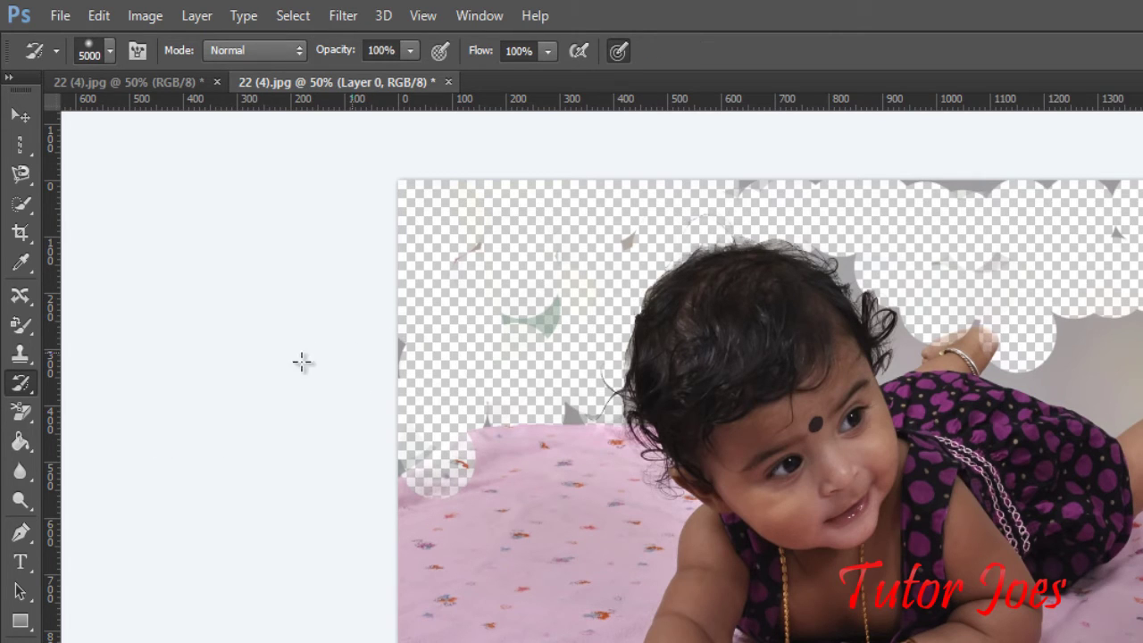
Paint back the erased backdrop on the left, middle and upper right with the standard History Brush.
{"action": "right_click", "coordinate": [21, 386]}
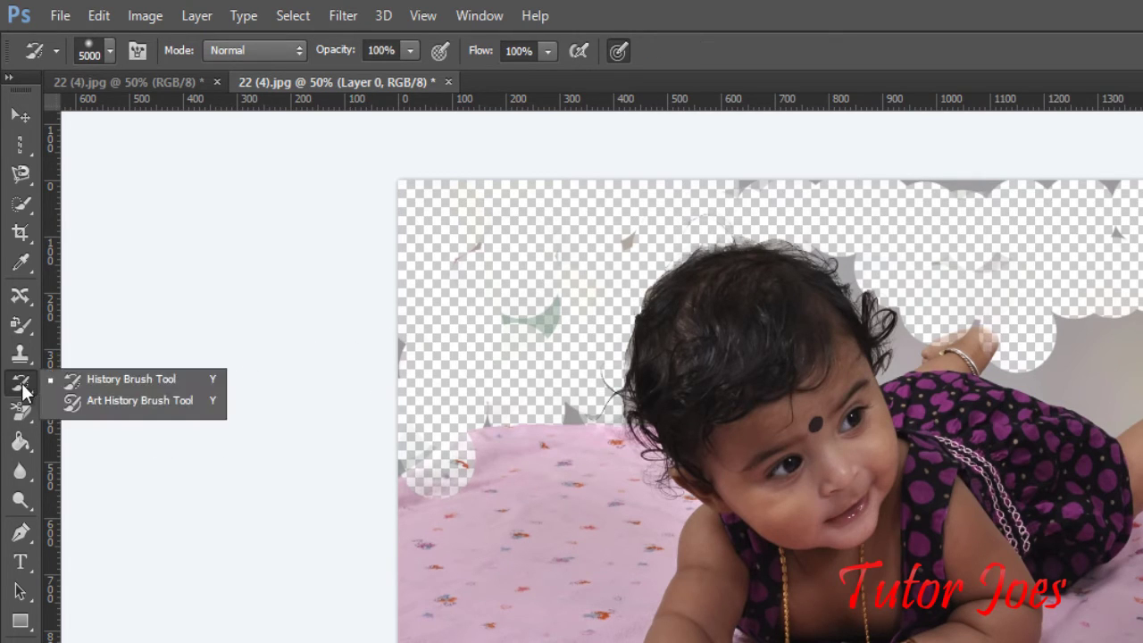
{"action": "left_click", "coordinate": [116, 379]}
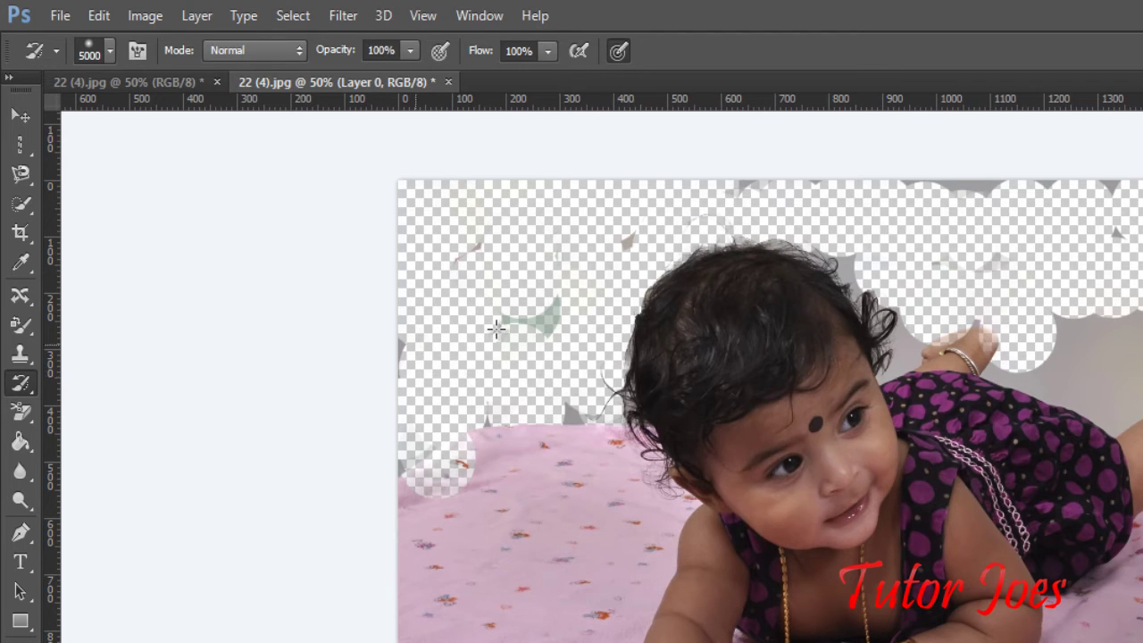
{"action": "left_click_drag", "start_coordinate": [496, 329], "coordinate": [125, 82]}
{"action": "left_click_drag", "start_coordinate": [605, 235], "coordinate": [991, 237]}
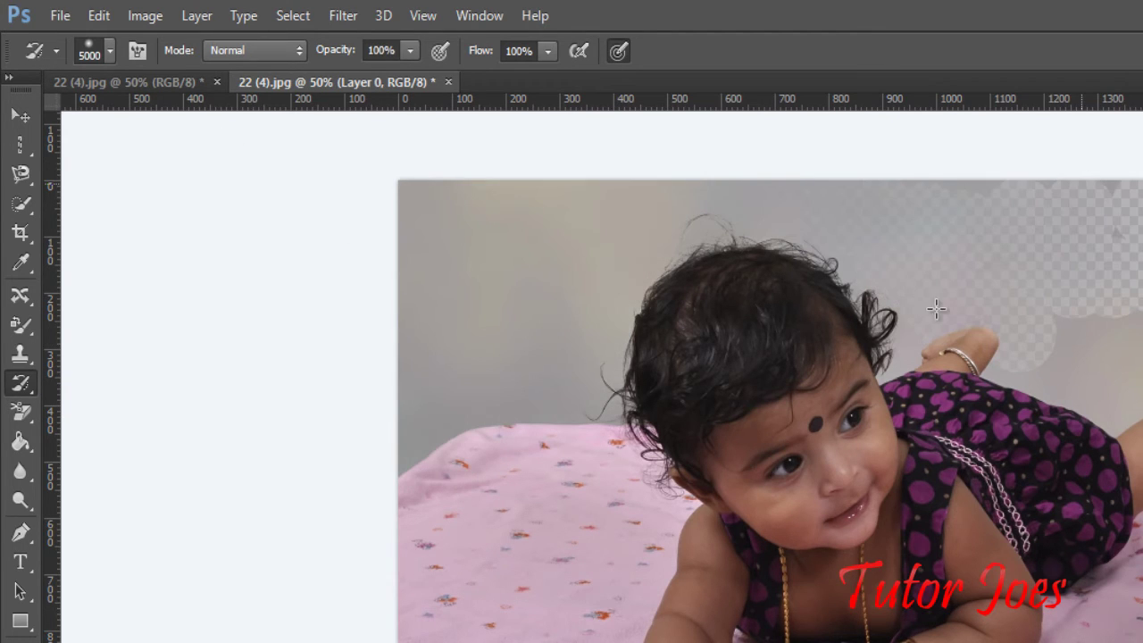
{"action": "mouse_move", "coordinate": [935, 309]}
{"action": "left_mouse_down"}
{"action": "mouse_move", "coordinate": [1025, 350]}
{"action": "mouse_move", "coordinate": [1087, 334]}
{"action": "mouse_move", "coordinate": [962, 309]}
{"action": "mouse_move", "coordinate": [1094, 323]}
{"action": "left_mouse_up"}
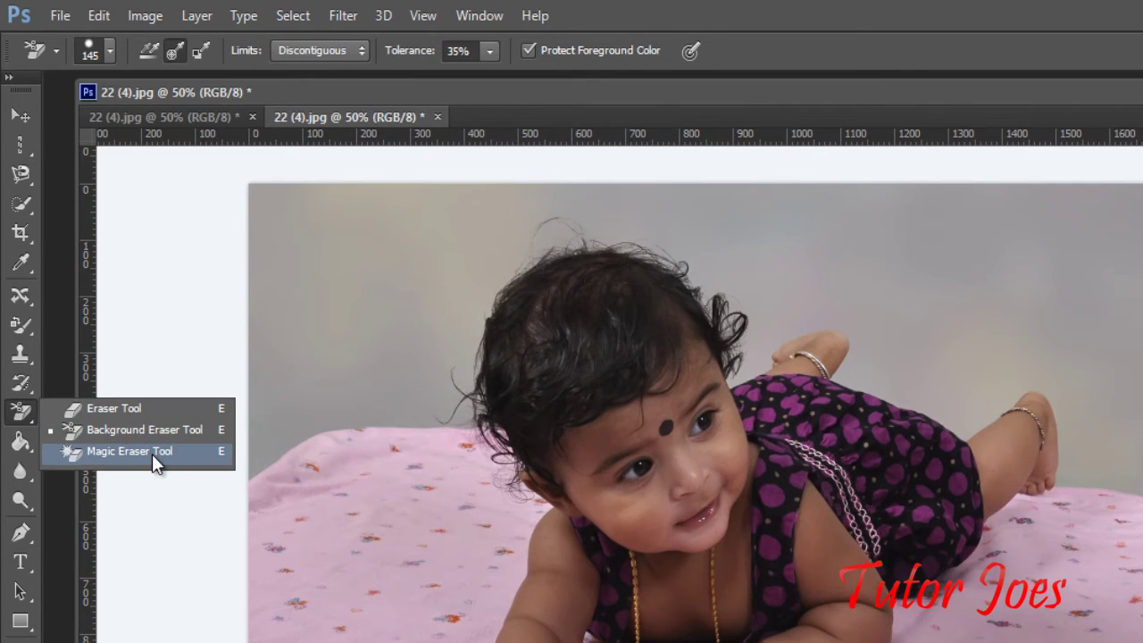
Convert Background to Layer 0, trial Magic Eraser clicks on the backdrop, and undo them.
{"action": "left_click", "coordinate": [151, 454]}
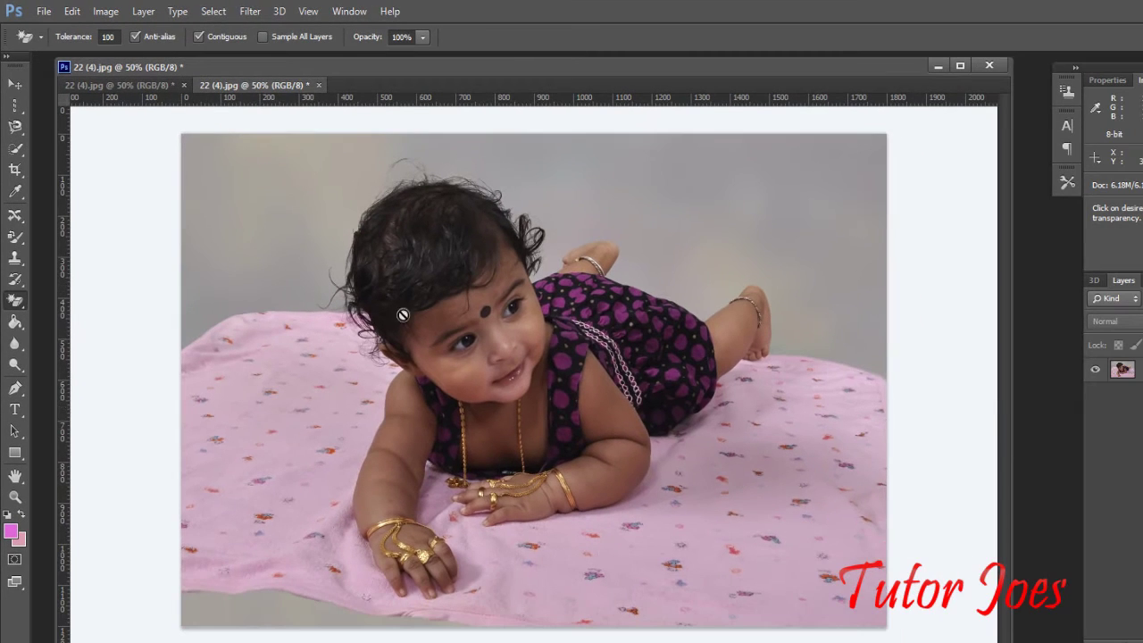
{"action": "double_click", "coordinate": [1118, 374]}
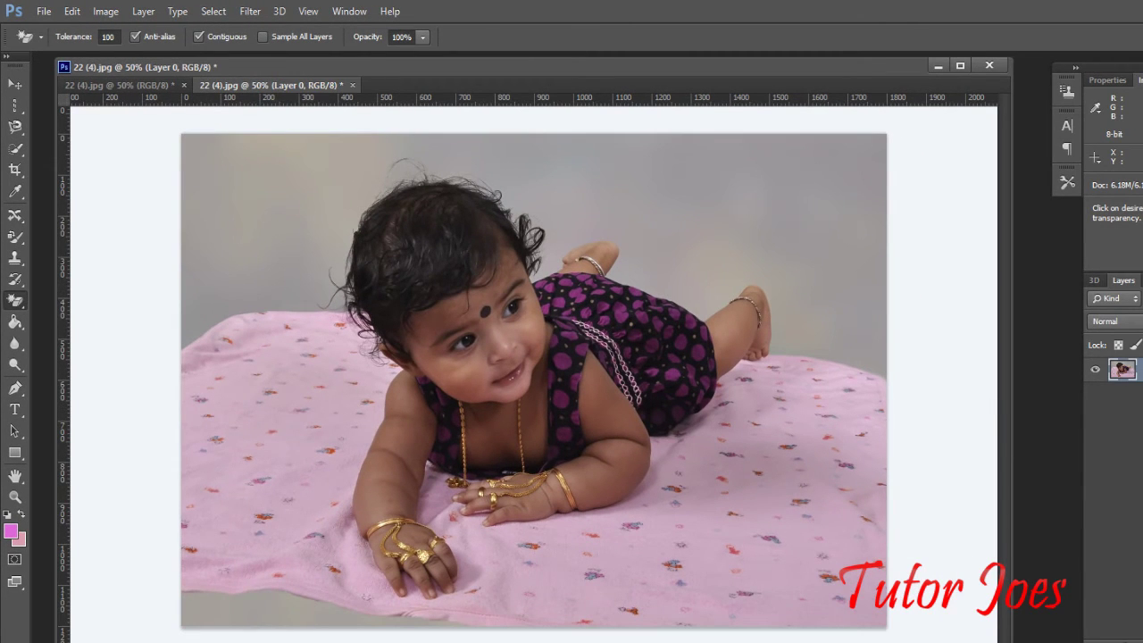
{"action": "left_click", "coordinate": [246, 230]}
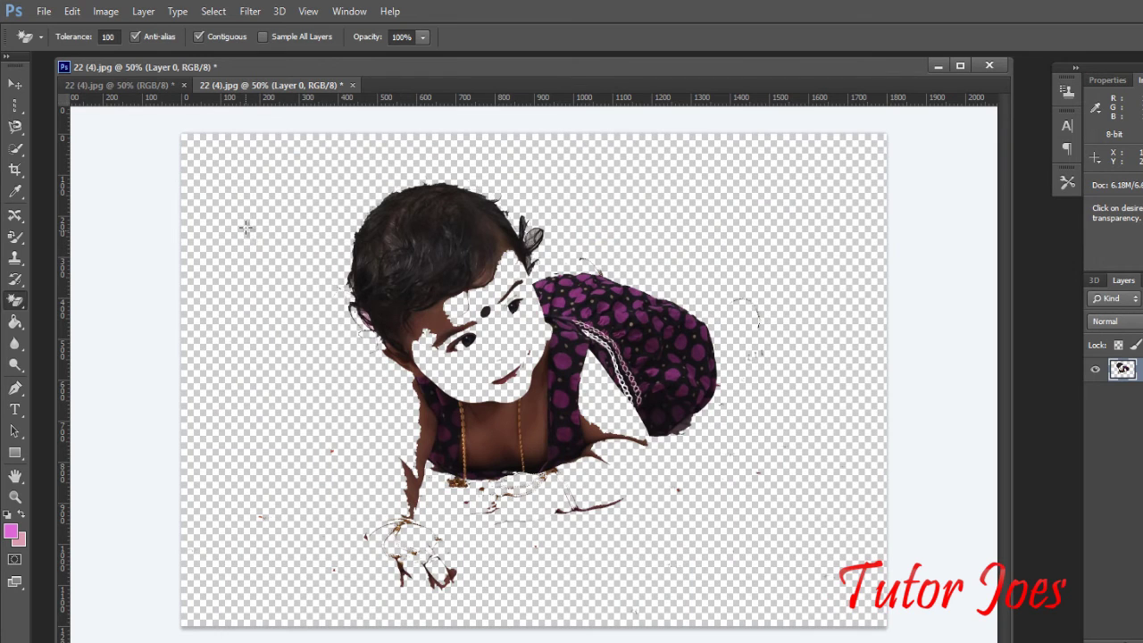
{"action": "key", "text": "ctrl+z"}
{"action": "key", "text": "ctrl+z"}
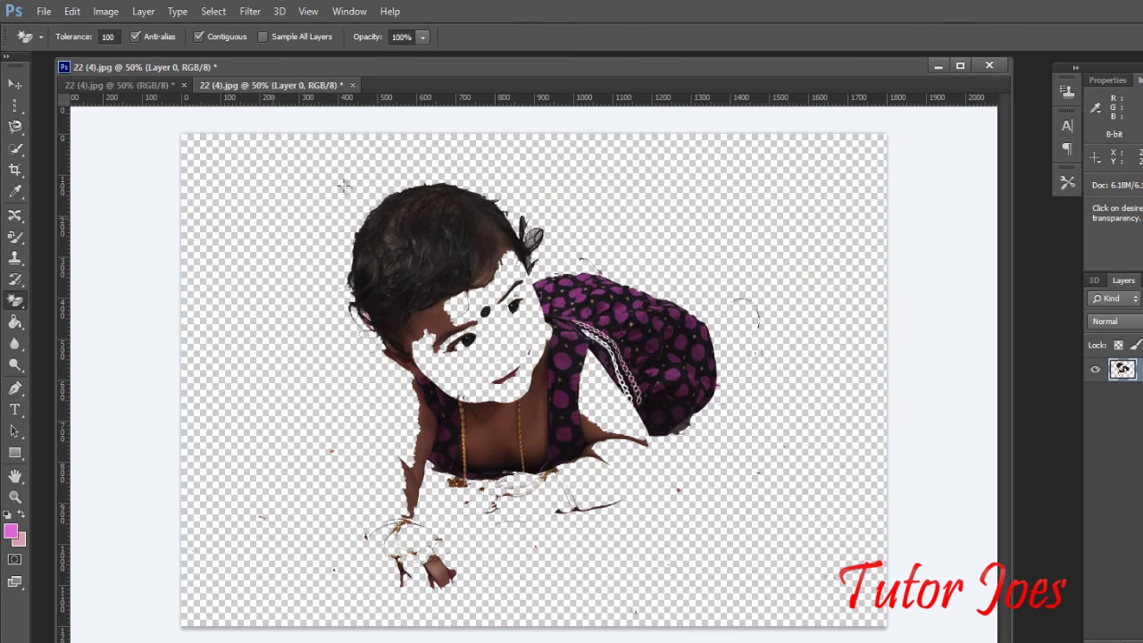
{"action": "key", "text": "ctrl+z"}
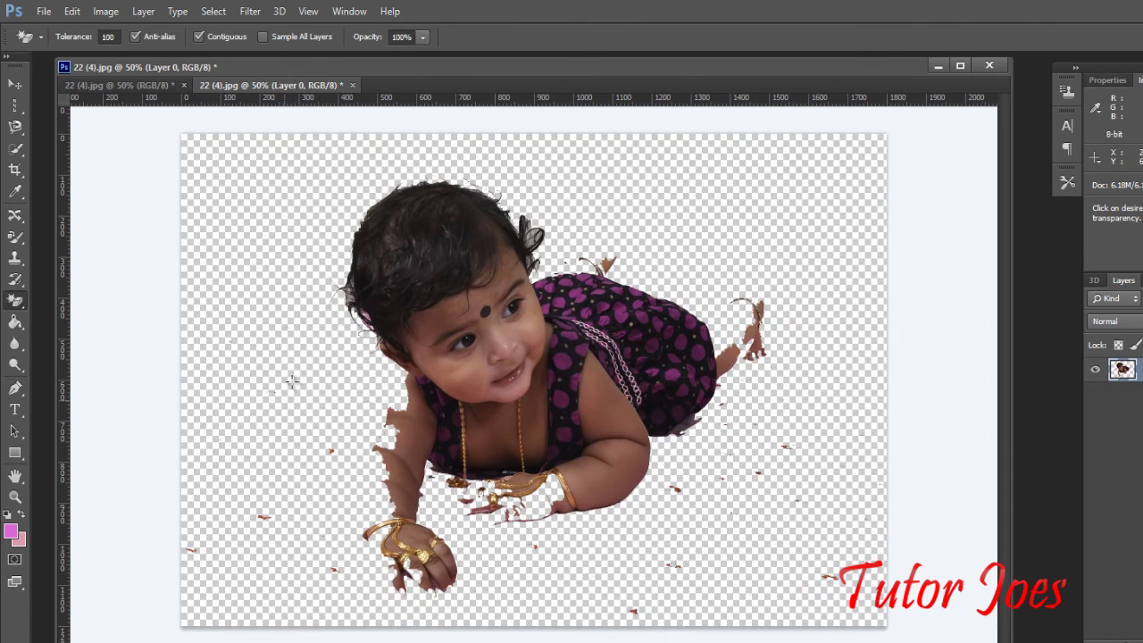
{"action": "left_click", "coordinate": [291, 402]}
{"action": "key", "text": "ctrl+z"}
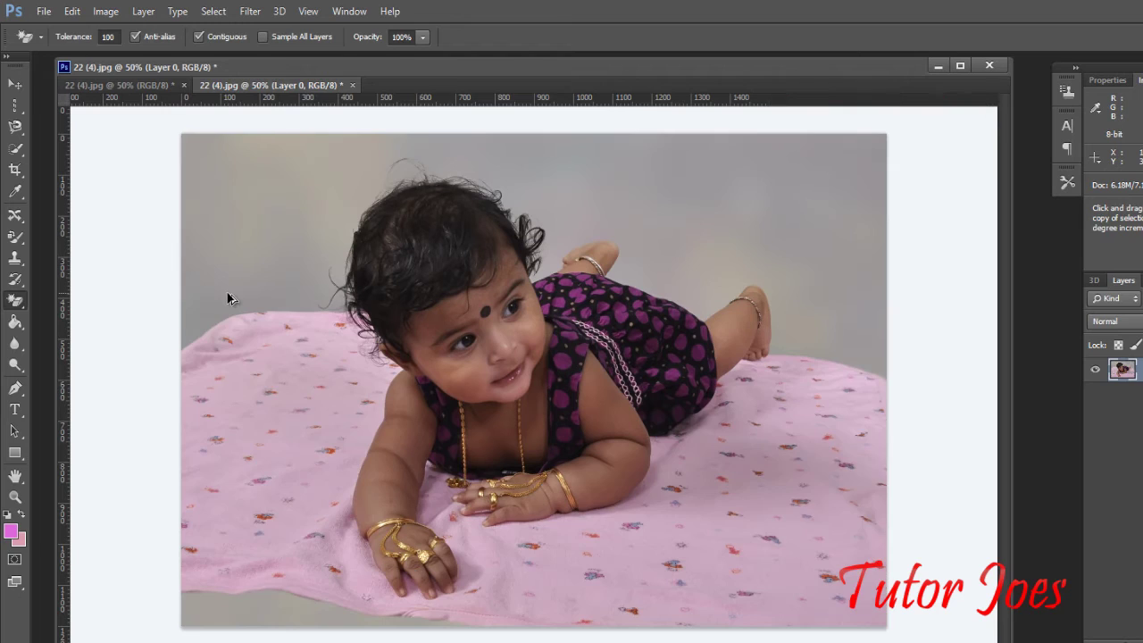
Switch from the Magic Eraser to the Background Eraser in the eraser flyout.
{"action": "right_click", "coordinate": [15, 300]}
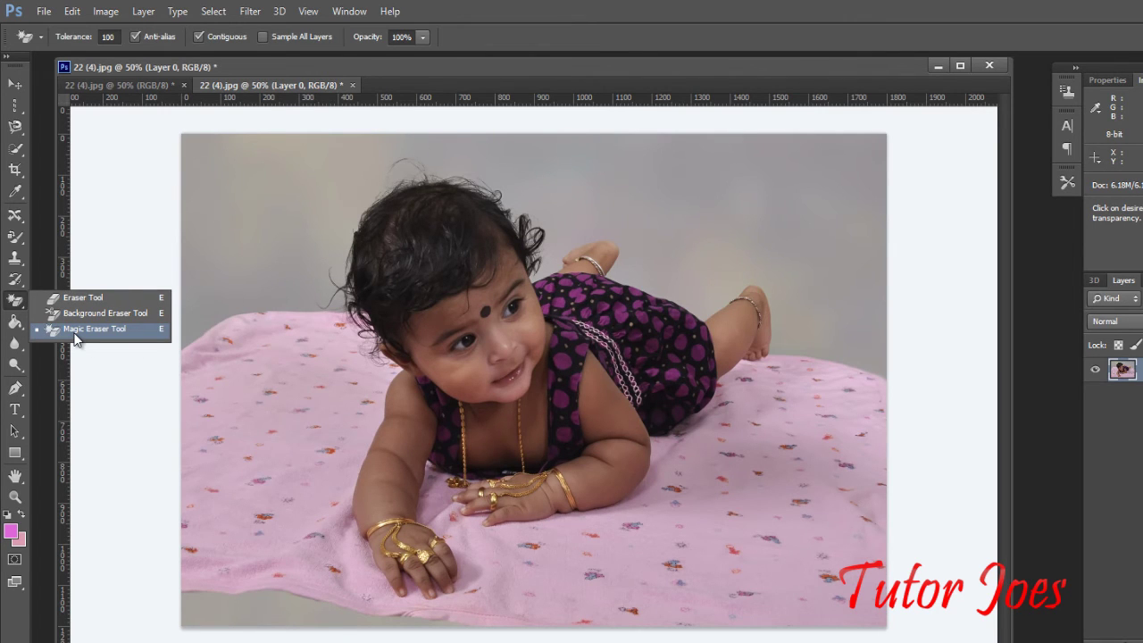
{"action": "right_click", "coordinate": [15, 300]}
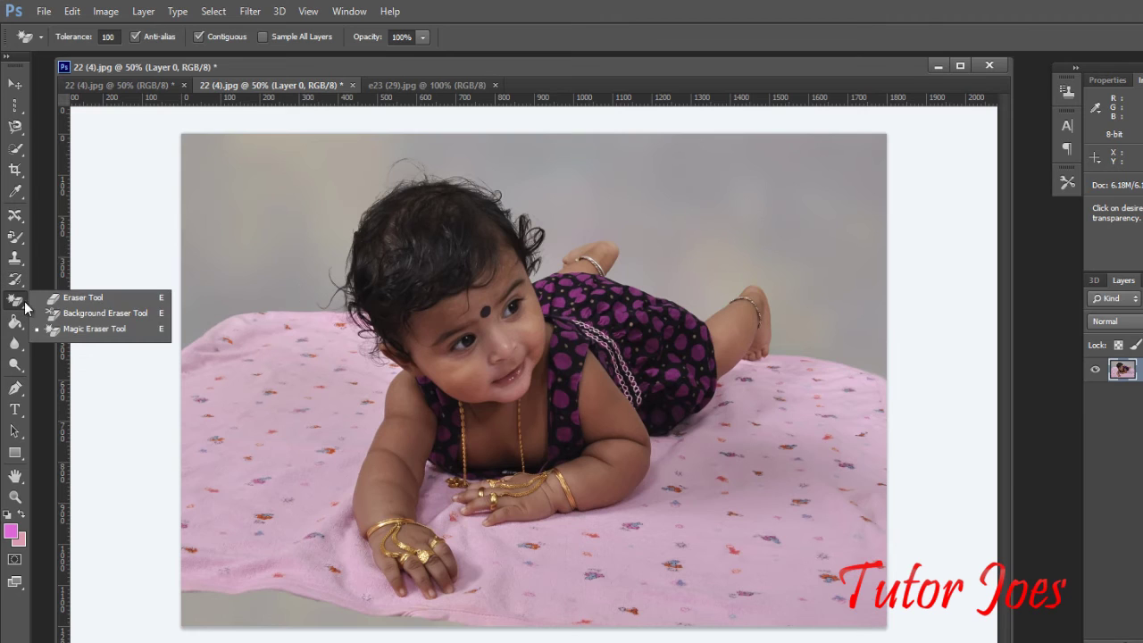
{"action": "left_click", "coordinate": [77, 332]}
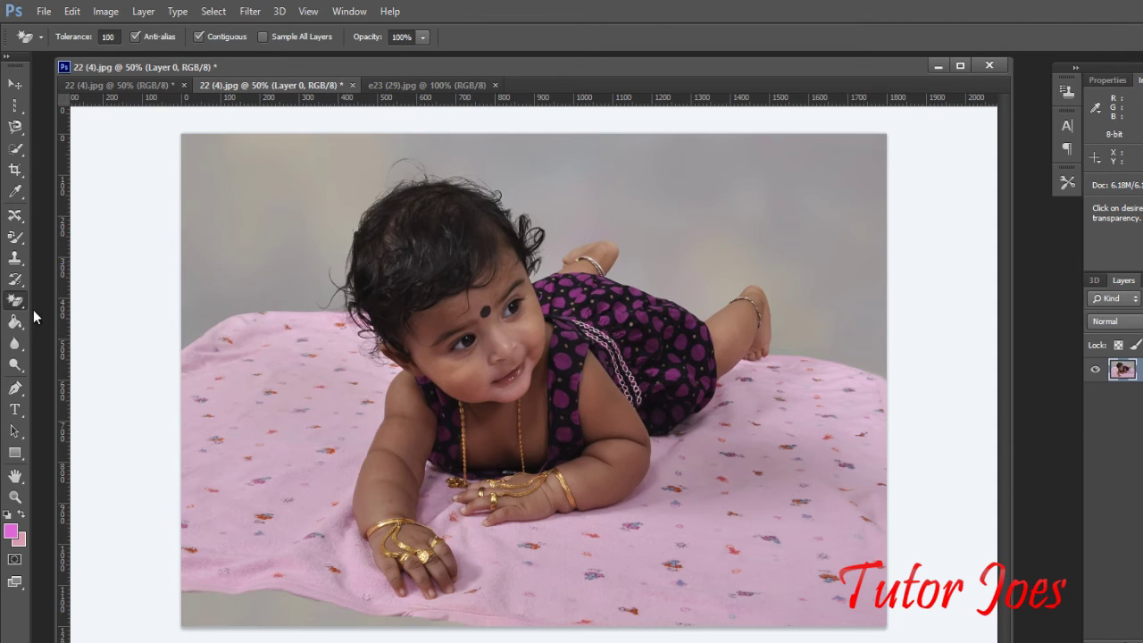
{"action": "right_click", "coordinate": [14, 307]}
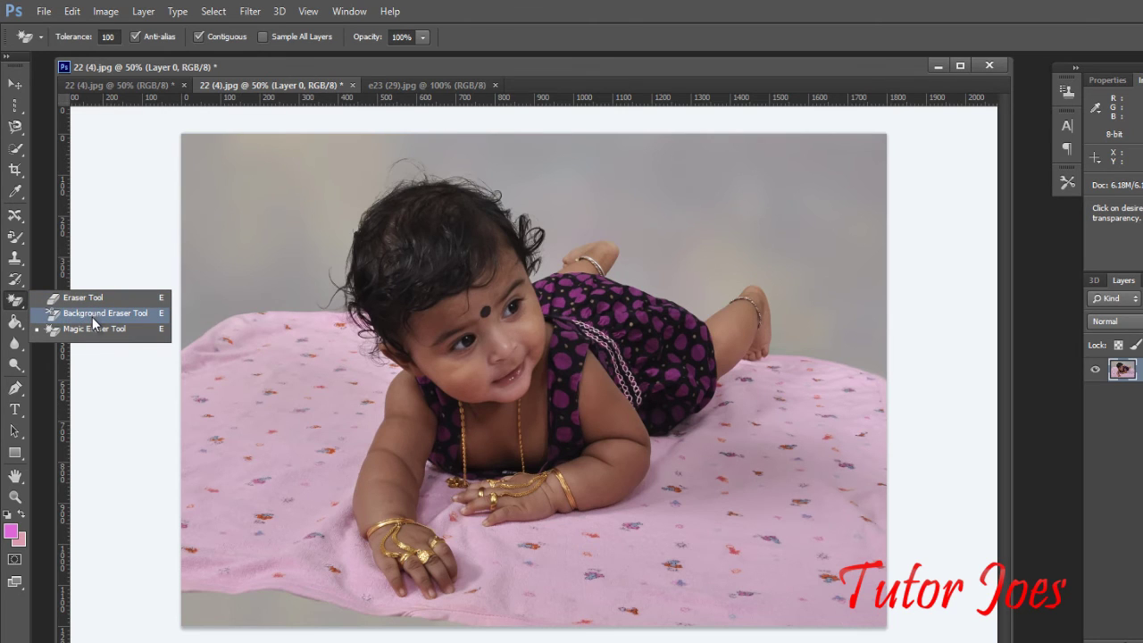
{"action": "left_click", "coordinate": [94, 315]}
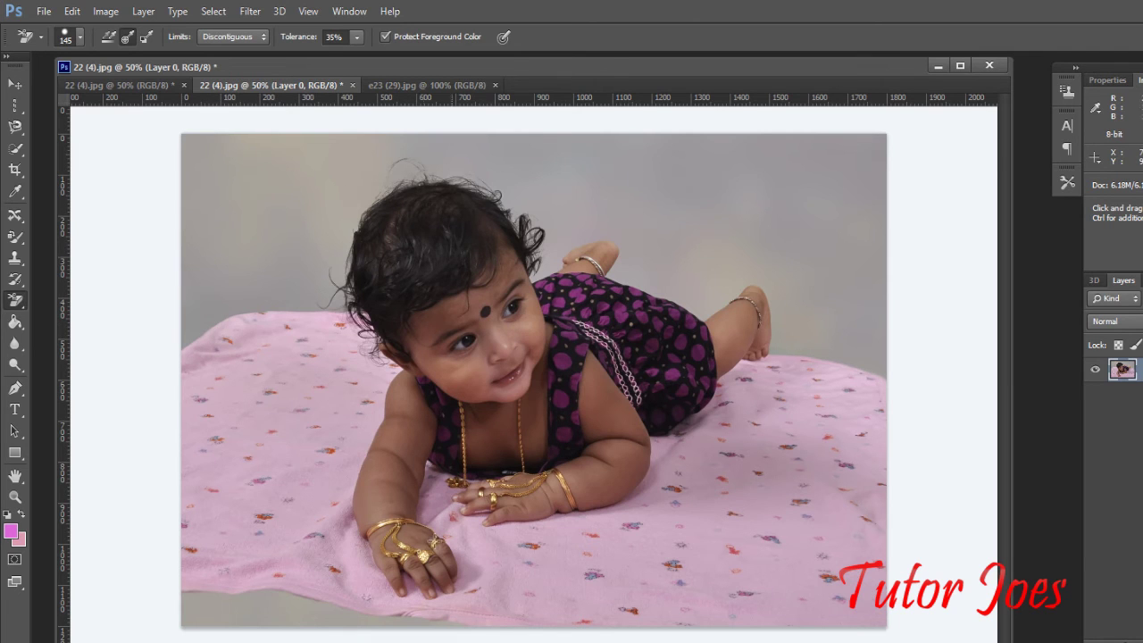
Float the baby photo 22 (4).jpg in its own window and move it down-left.
{"action": "left_click", "coordinate": [427, 85]}
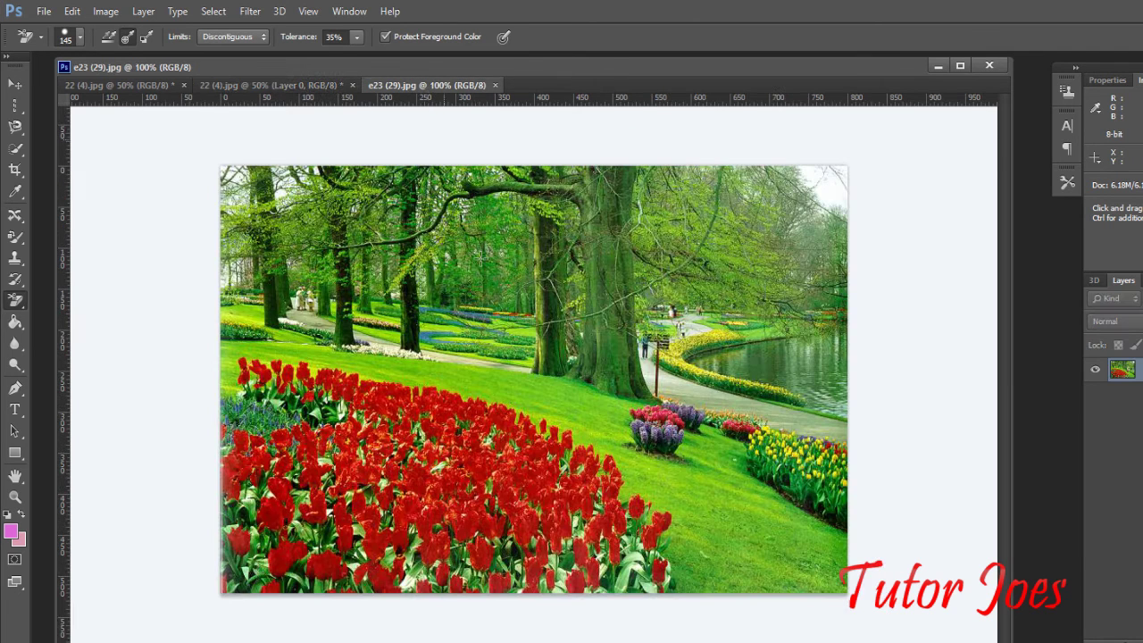
{"action": "left_click", "coordinate": [297, 88]}
{"action": "left_click_drag", "start_coordinate": [227, 85], "coordinate": [68, 114]}
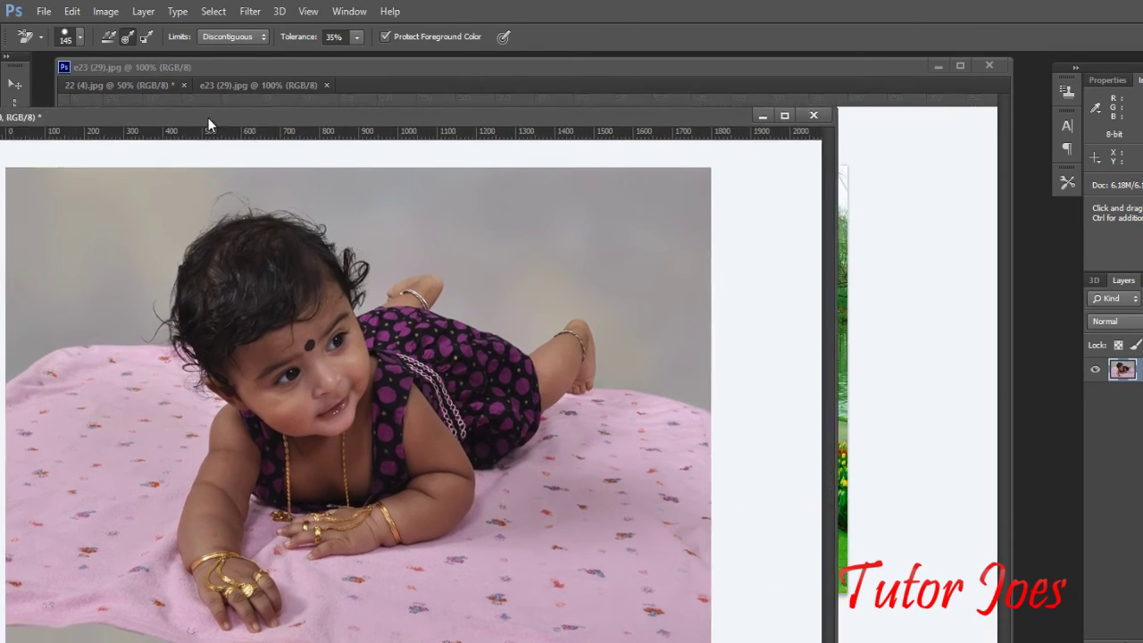
{"action": "left_click_drag", "start_coordinate": [360, 106], "coordinate": [196, 137]}
Drag the baby photo into e23 (29).jpg as Layer 1 and rearrange both windows.
{"action": "left_click", "coordinate": [14, 83]}
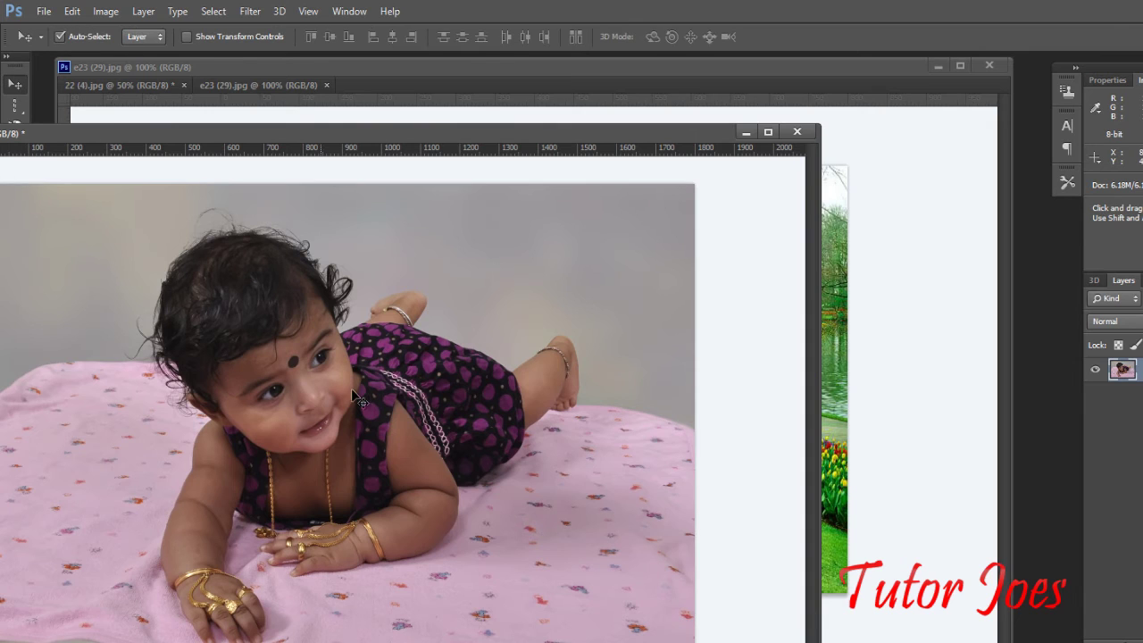
{"action": "left_click_drag", "start_coordinate": [353, 390], "coordinate": [839, 388]}
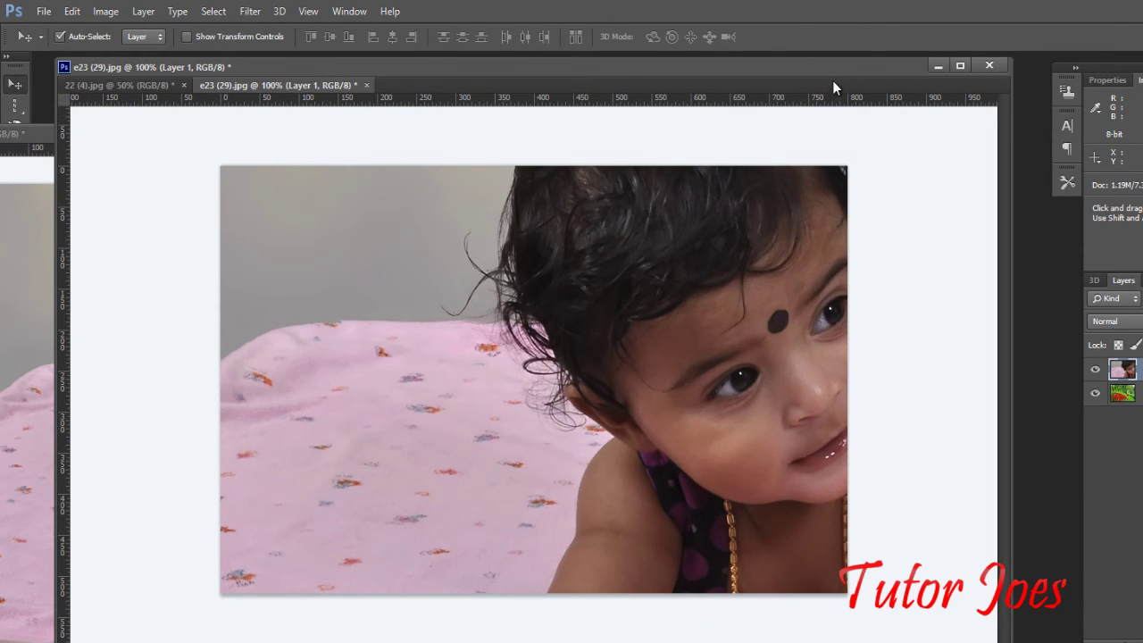
{"action": "left_click_drag", "start_coordinate": [832, 85], "coordinate": [833, 157]}
{"action": "left_click_drag", "start_coordinate": [506, 130], "coordinate": [583, 53]}
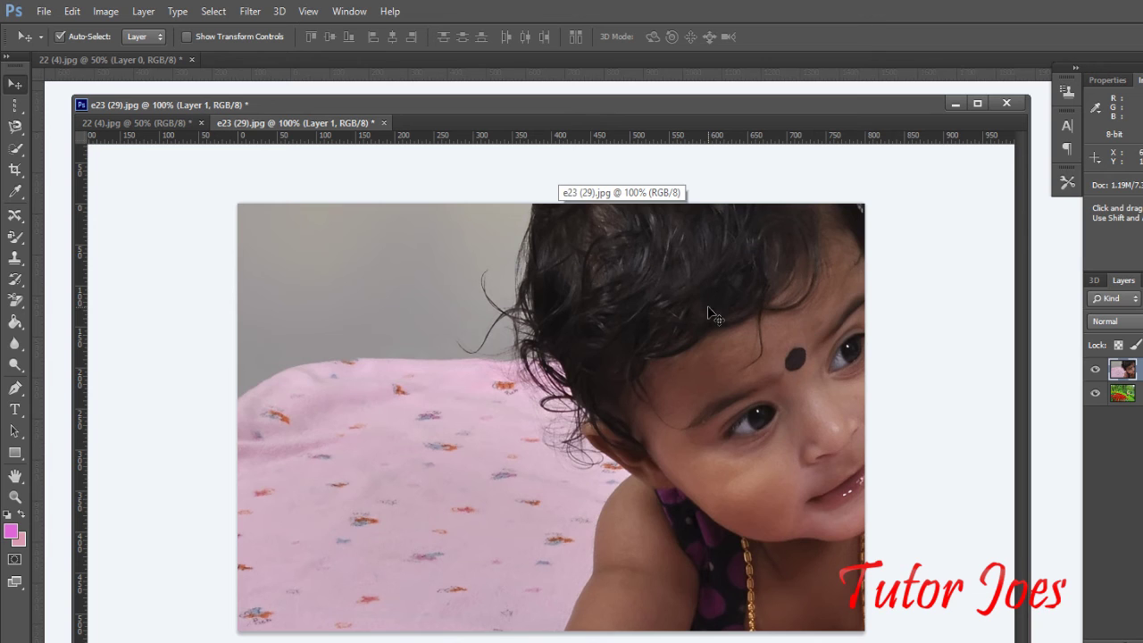
Scale Layer 1's baby photo to roughly 25% and centre it in the park scene.
{"action": "key", "text": "ctrl+t"}
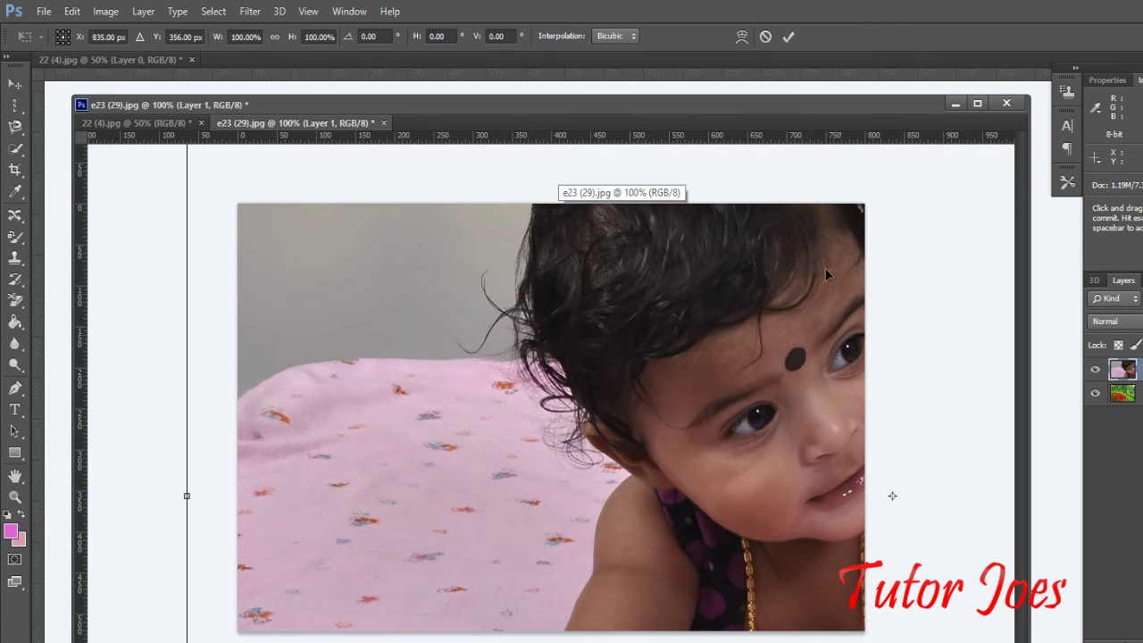
{"action": "left_click_drag", "start_coordinate": [826, 269], "coordinate": [215, 508]}
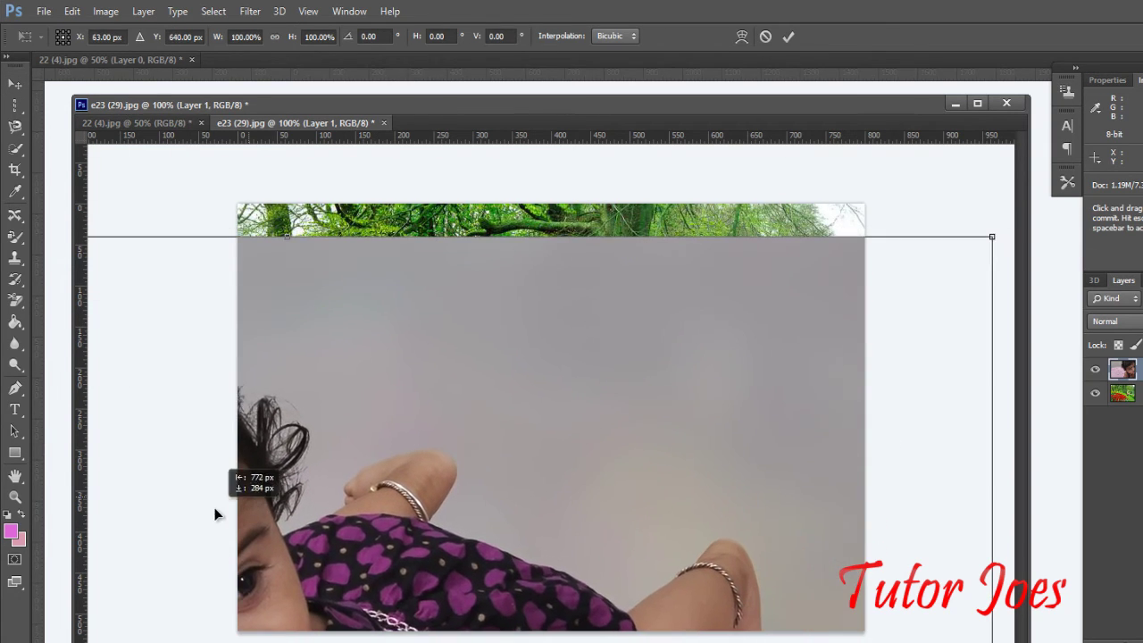
{"action": "mouse_move", "coordinate": [991, 237]}
{"action": "left_mouse_down"}
{"action": "mouse_move", "coordinate": [533, 422]}
{"action": "mouse_move", "coordinate": [835, 223]}
{"action": "mouse_move", "coordinate": [742, 298]}
{"action": "left_mouse_up"}
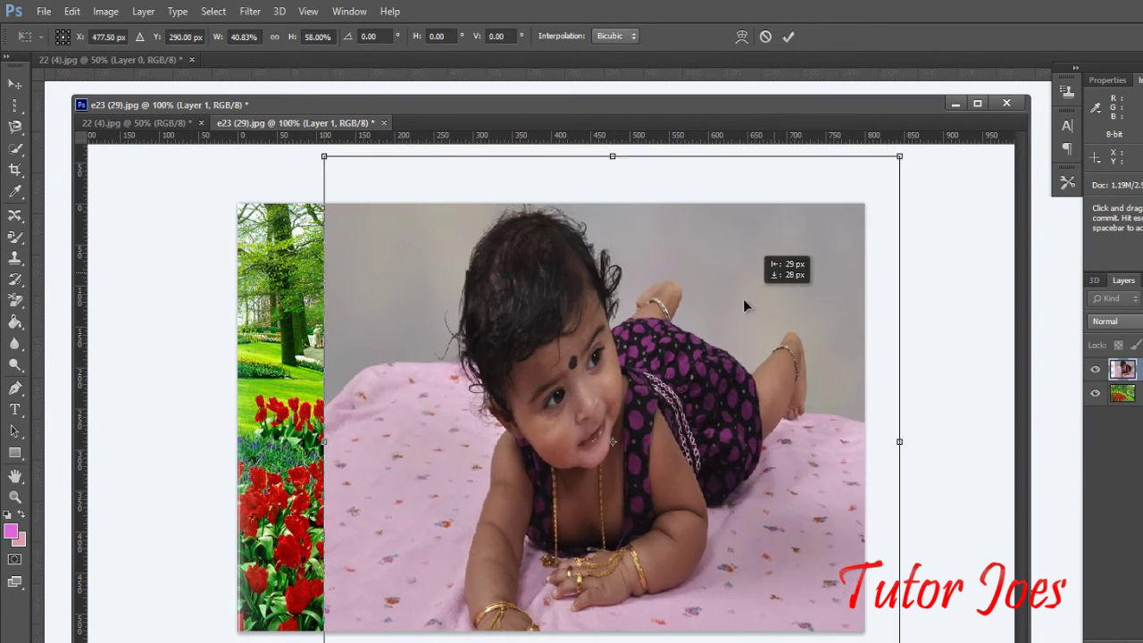
{"action": "left_click_drag", "start_coordinate": [830, 446], "coordinate": [640, 310]}
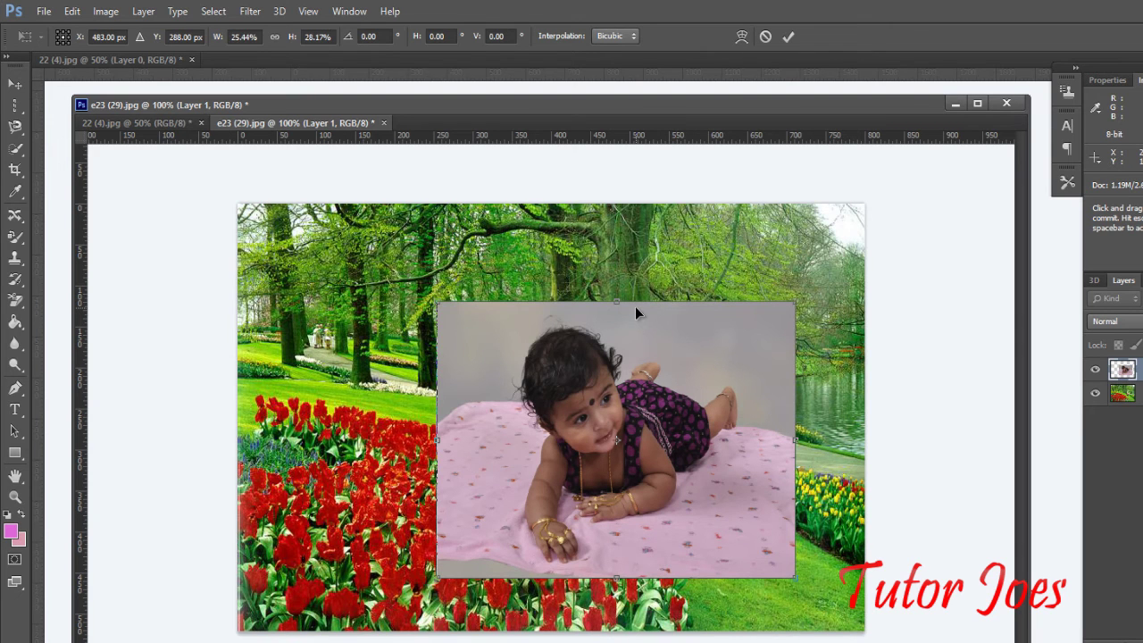
{"action": "key", "text": "Return"}
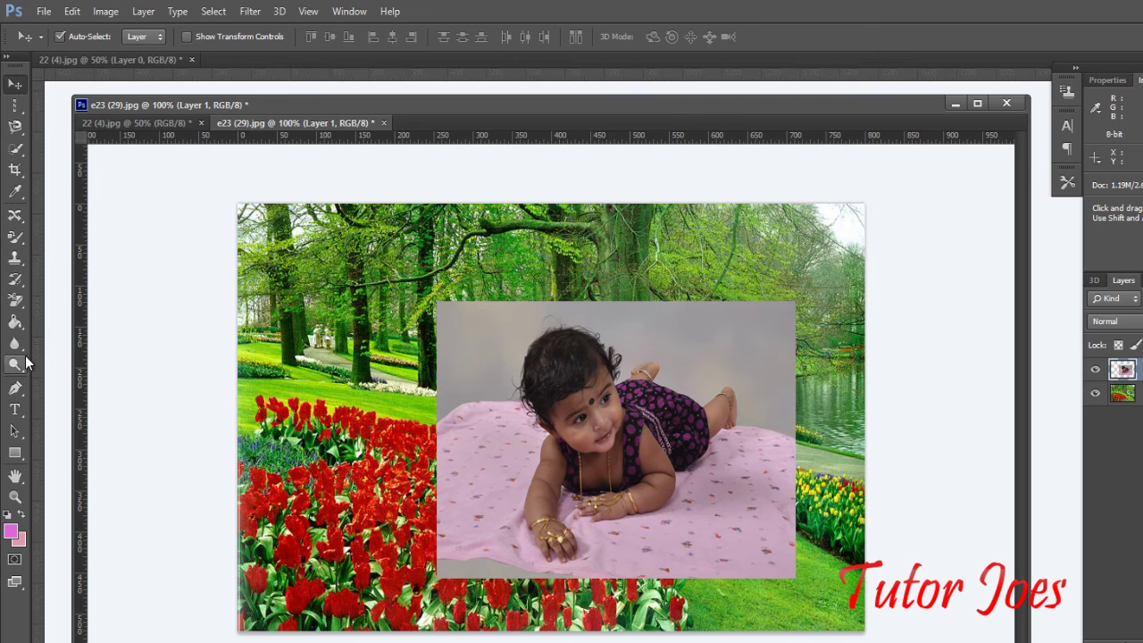
Erase the photo's top-left corner and backdrop near the baby's head and back, with the park layer hidden.
{"action": "left_click", "coordinate": [15, 300]}
{"action": "left_click", "coordinate": [80, 308]}
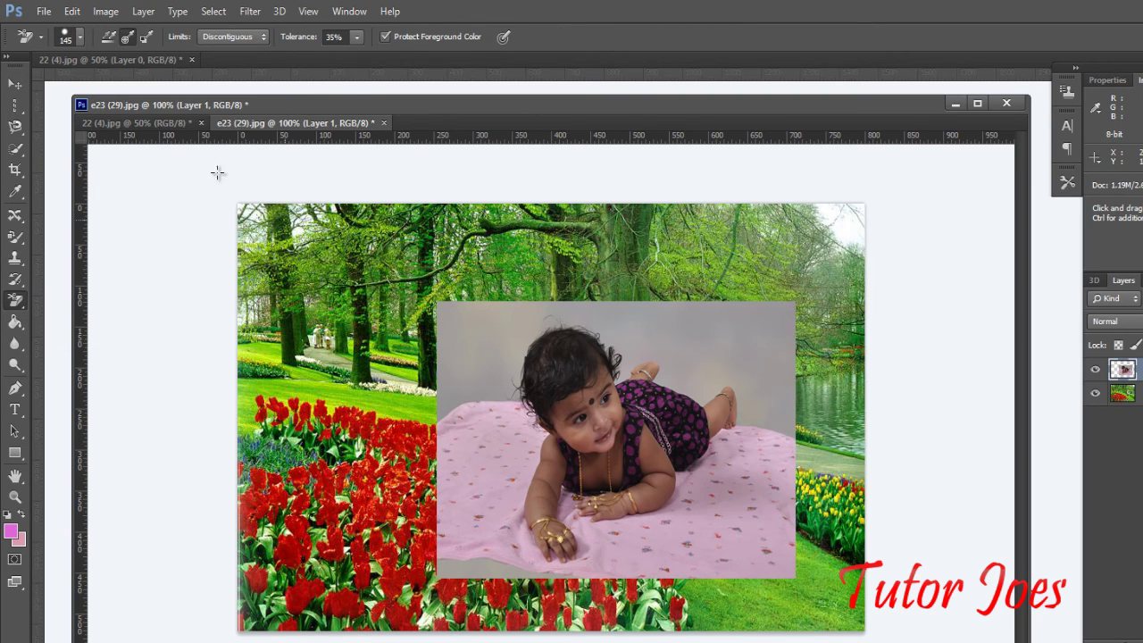
{"action": "left_click_drag", "start_coordinate": [438, 356], "coordinate": [515, 293]}
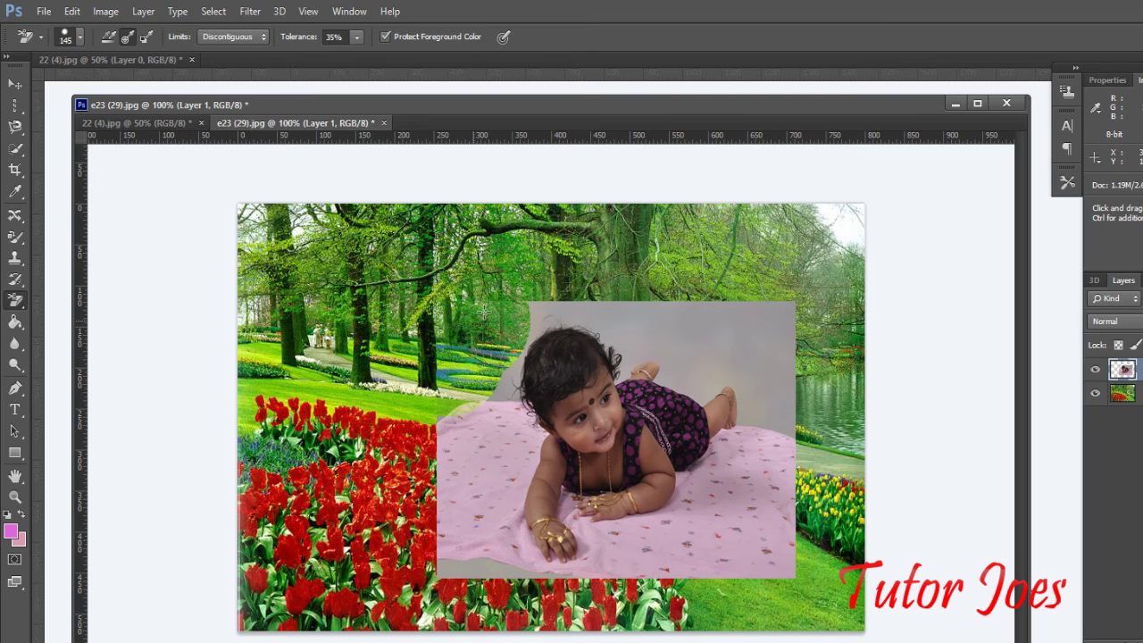
{"action": "left_click", "coordinate": [531, 306]}
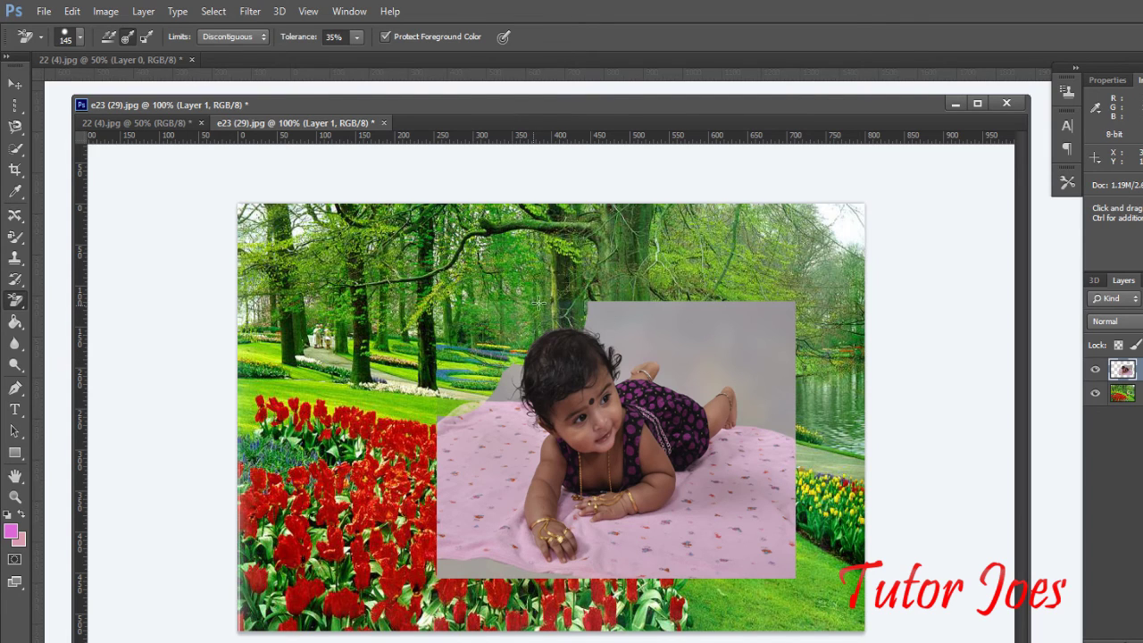
{"action": "left_click", "coordinate": [1095, 396]}
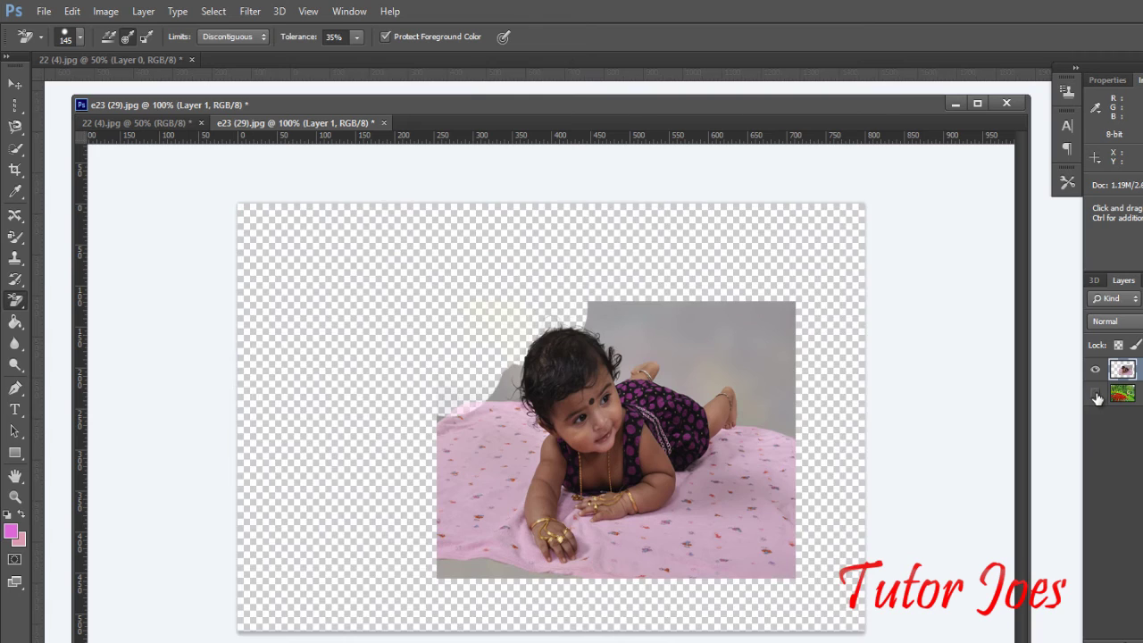
{"action": "left_click", "coordinate": [600, 313]}
{"action": "left_click", "coordinate": [654, 332]}
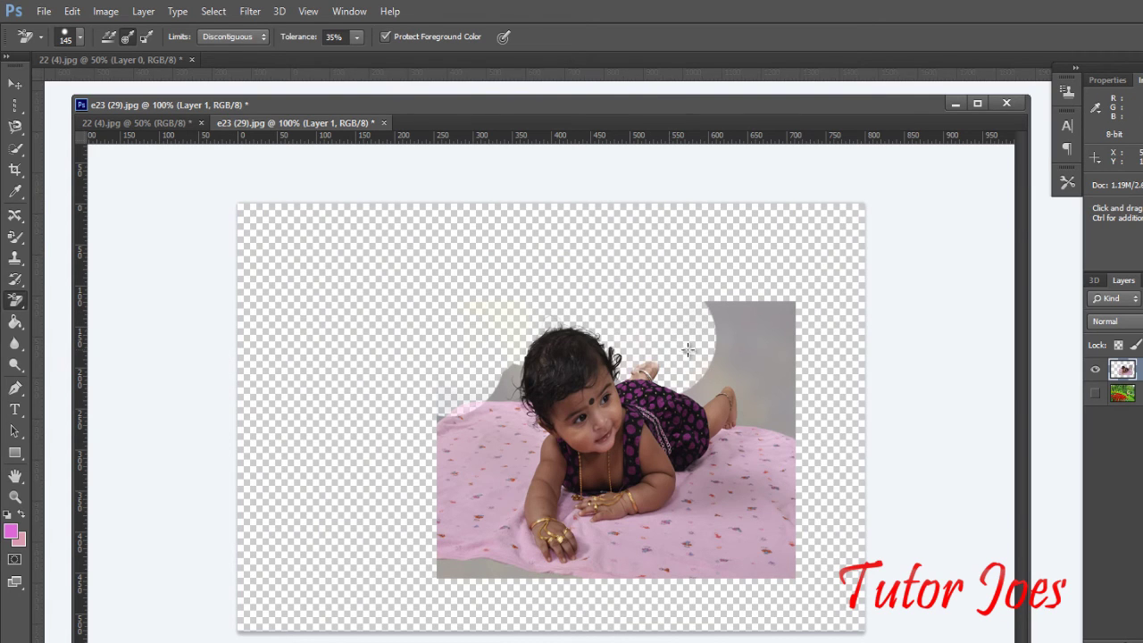
{"action": "left_click", "coordinate": [714, 355]}
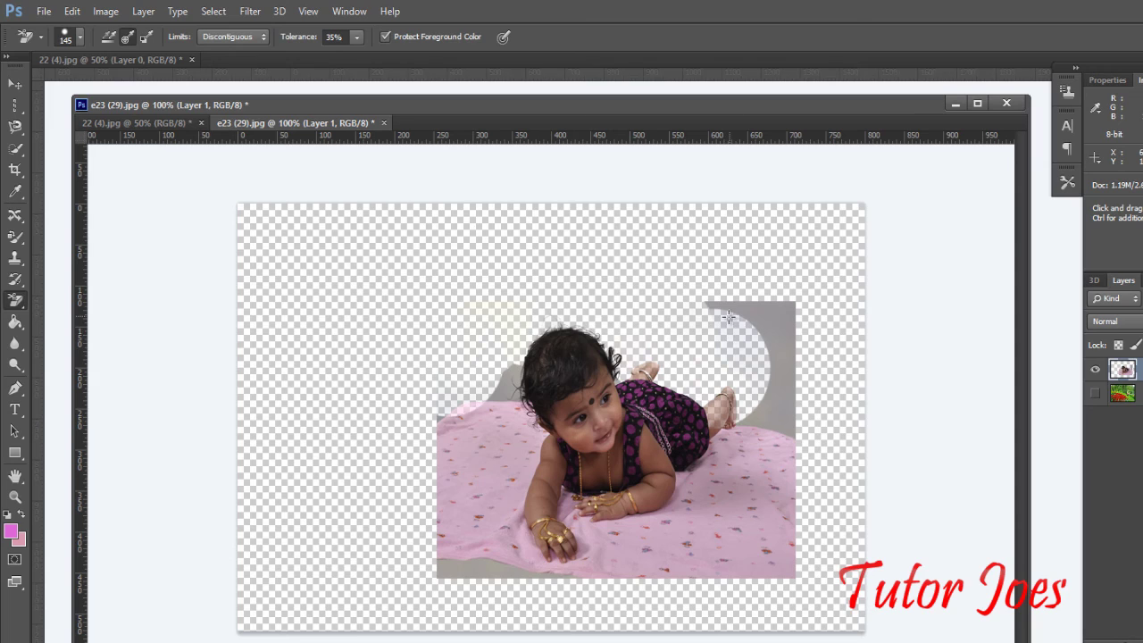
{"action": "key", "text": "ctrl+z"}
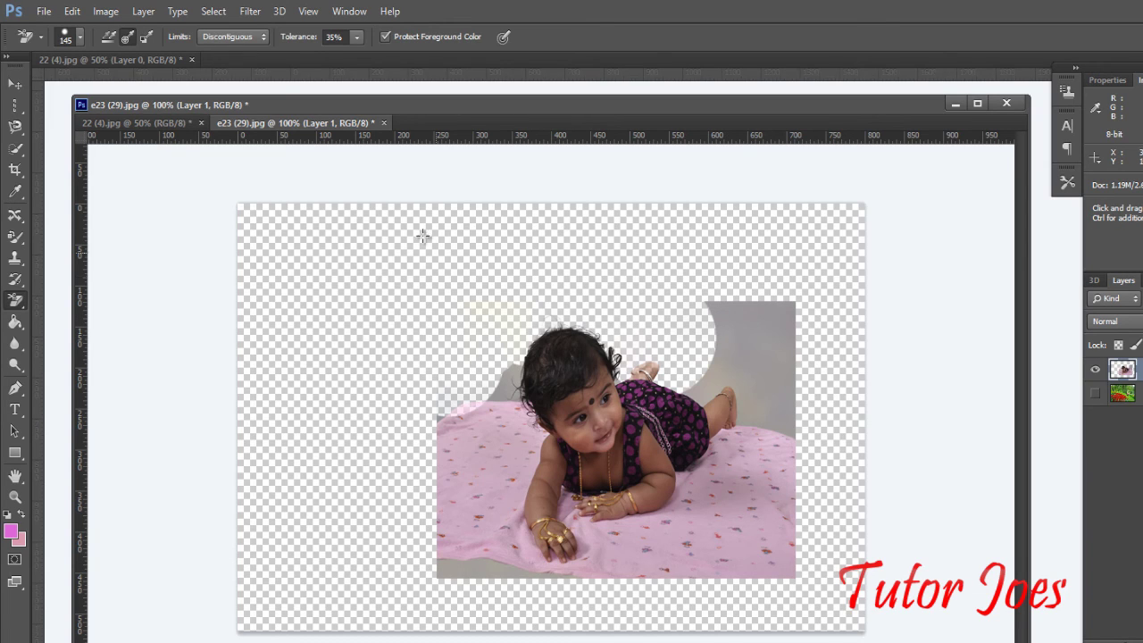
At 40 px, erase the backdrop beside the feet and the blanket along the right edge.
{"action": "left_click", "coordinate": [79, 37]}
{"action": "left_click", "coordinate": [61, 85]}
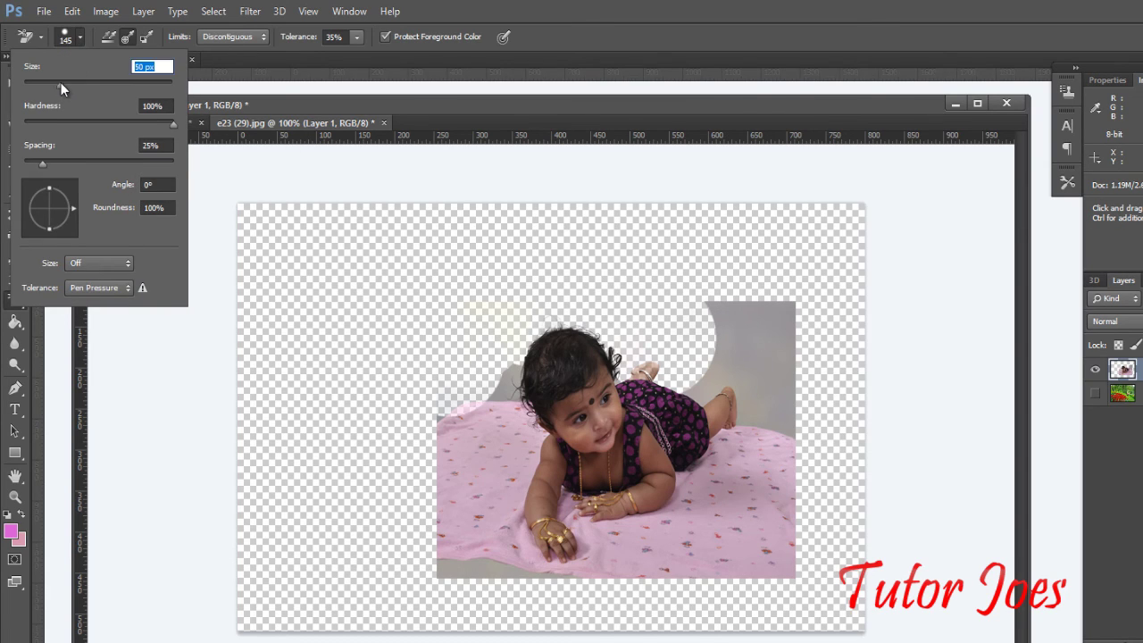
{"action": "type", "text": "40"}
{"action": "mouse_move", "coordinate": [738, 346]}
{"action": "left_mouse_down"}
{"action": "mouse_move", "coordinate": [757, 309]}
{"action": "mouse_move", "coordinate": [787, 371]}
{"action": "mouse_move", "coordinate": [773, 576]}
{"action": "left_mouse_up"}
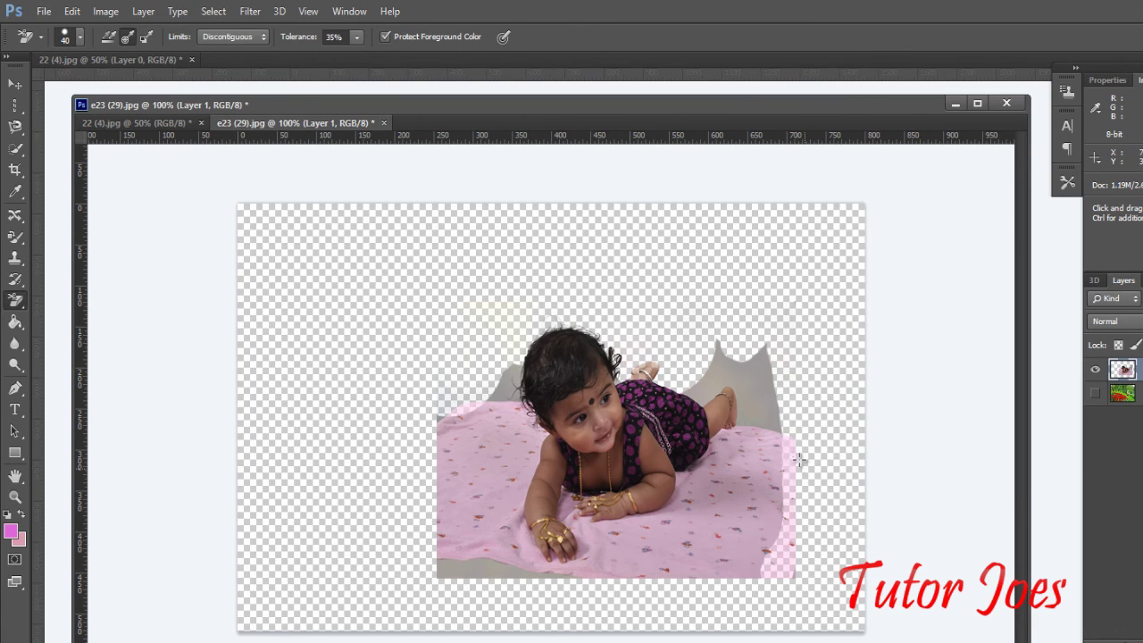
{"action": "left_click_drag", "start_coordinate": [798, 460], "coordinate": [785, 533]}
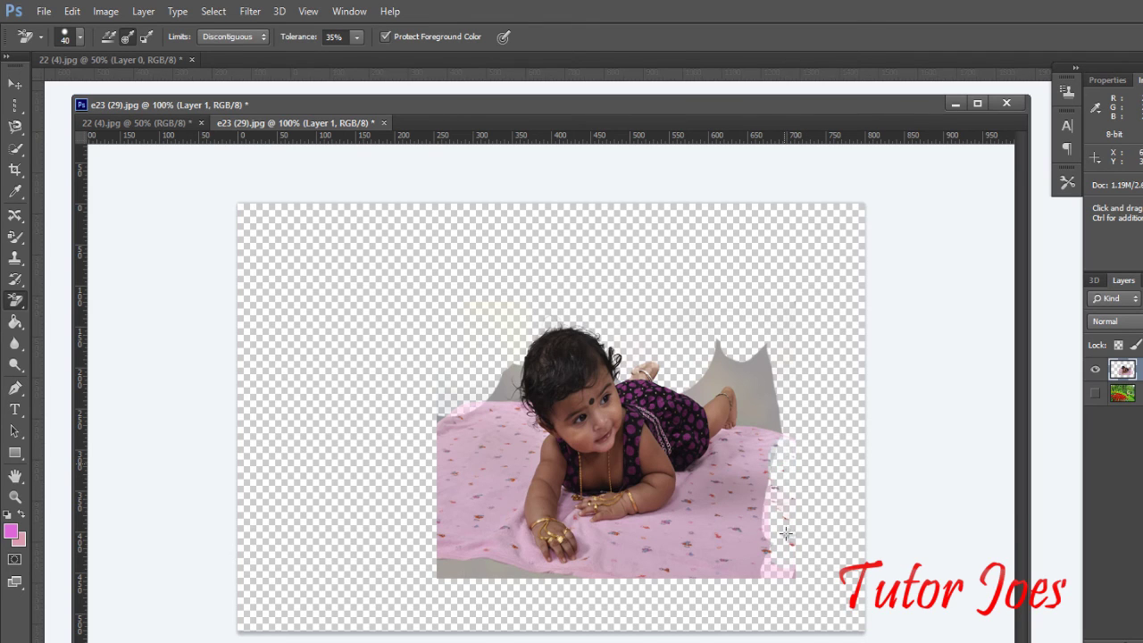
{"action": "mouse_move", "coordinate": [798, 577]}
{"action": "left_mouse_down"}
{"action": "mouse_move", "coordinate": [746, 528]}
{"action": "mouse_move", "coordinate": [767, 571]}
{"action": "left_mouse_up"}
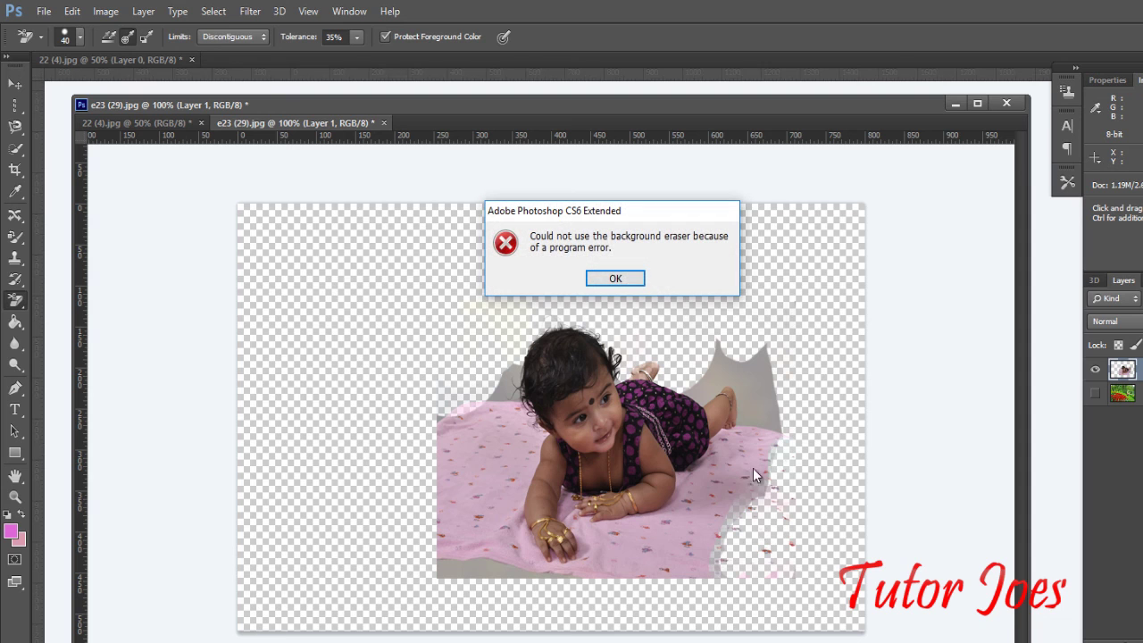
Dismiss the eraser error and keep the eraser Limits at Find Edges.
{"action": "left_click", "coordinate": [623, 284]}
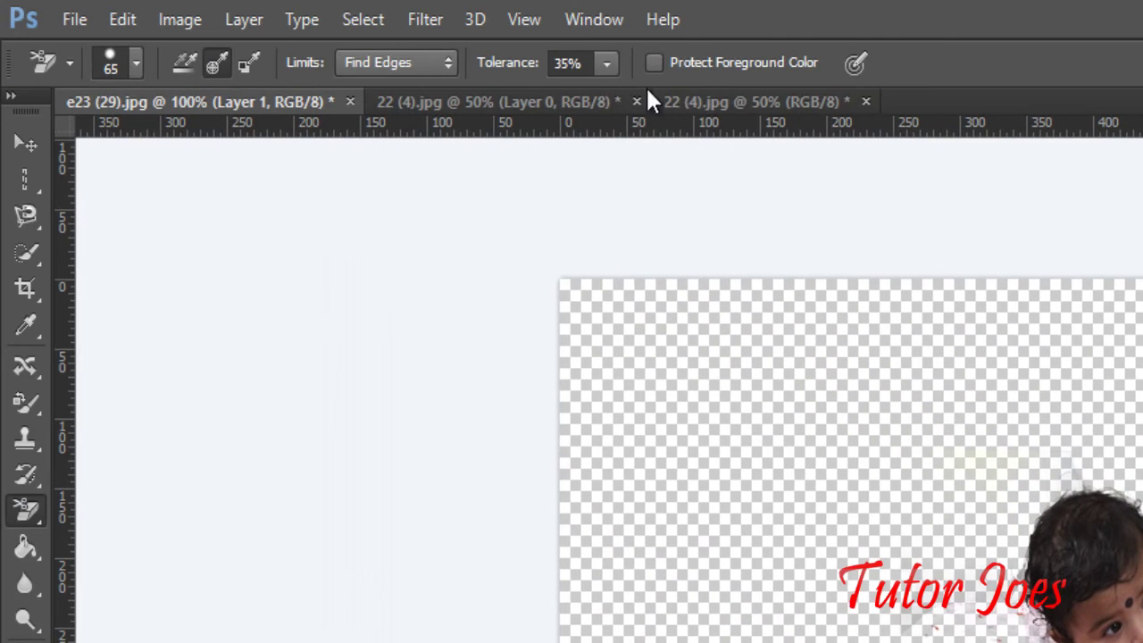
{"action": "left_click", "coordinate": [393, 63]}
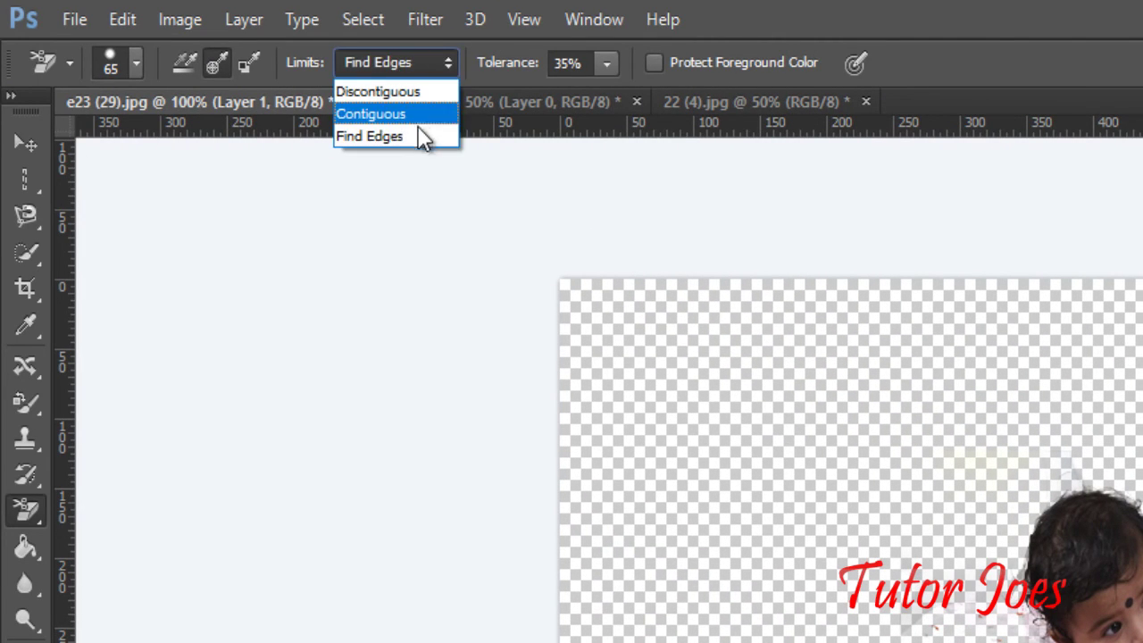
{"action": "left_click", "coordinate": [420, 138]}
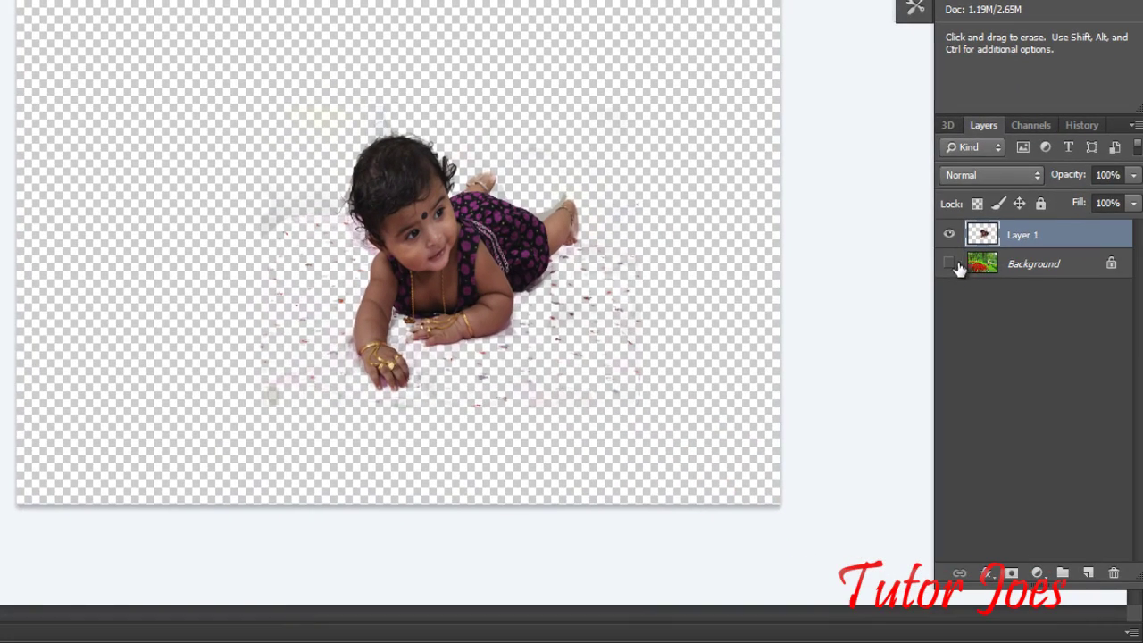
Show the tulip park layer and nudge the baby slightly right and down onto the grass.
{"action": "left_click", "coordinate": [949, 264]}
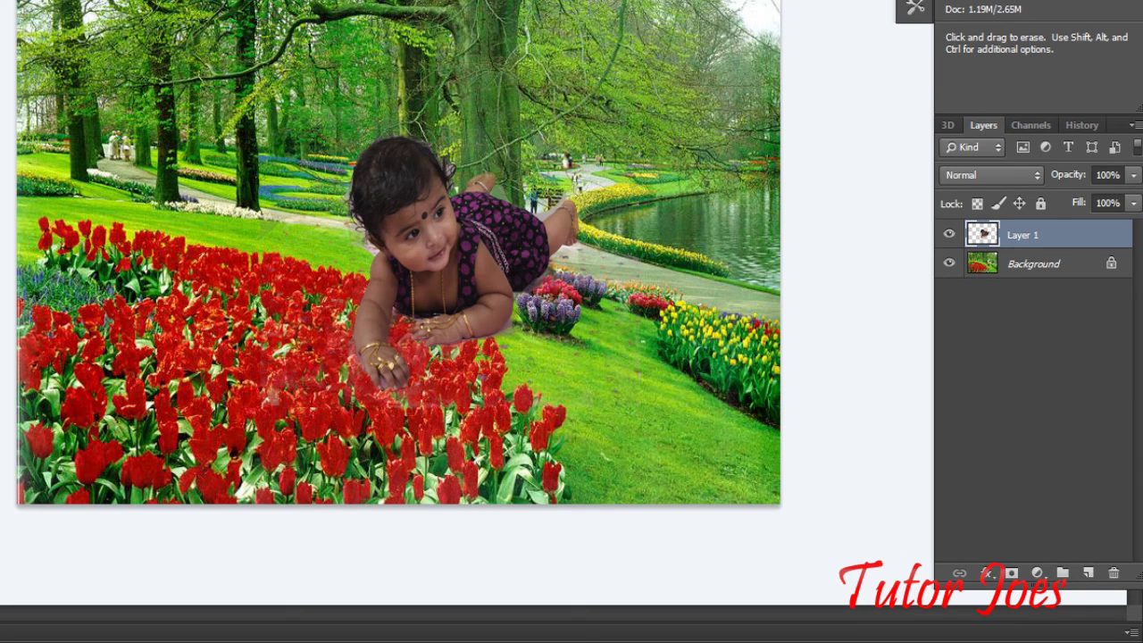
{"action": "key", "text": "v"}
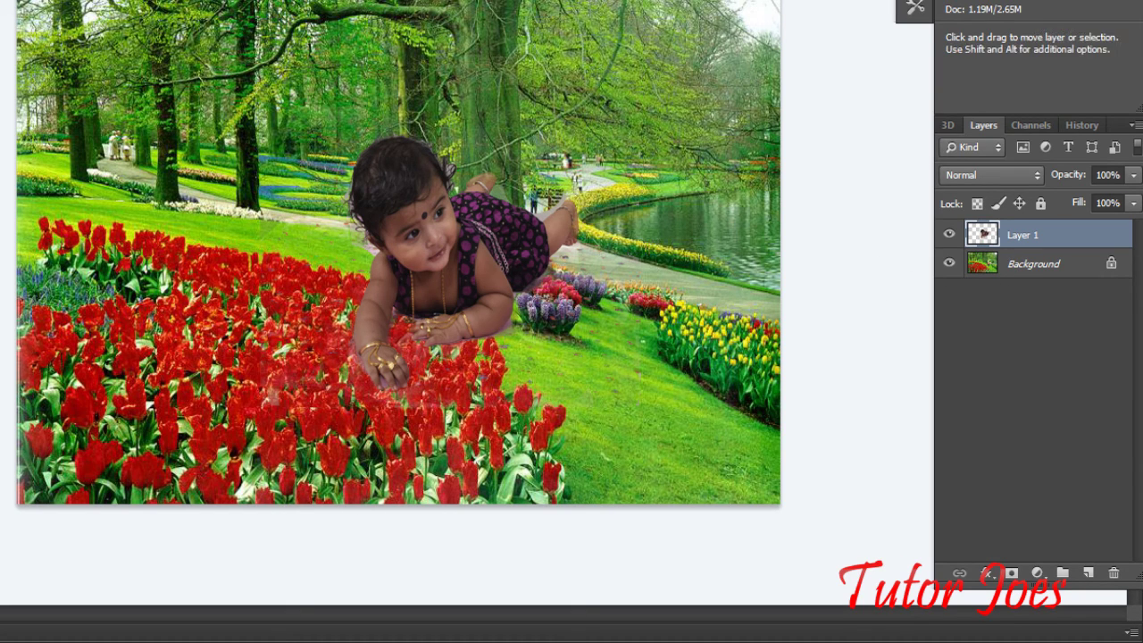
{"action": "mouse_move", "coordinate": [483, 232]}
{"action": "left_mouse_down"}
{"action": "mouse_move", "coordinate": [507, 251]}
{"action": "mouse_move", "coordinate": [508, 241]}
{"action": "left_mouse_up"}
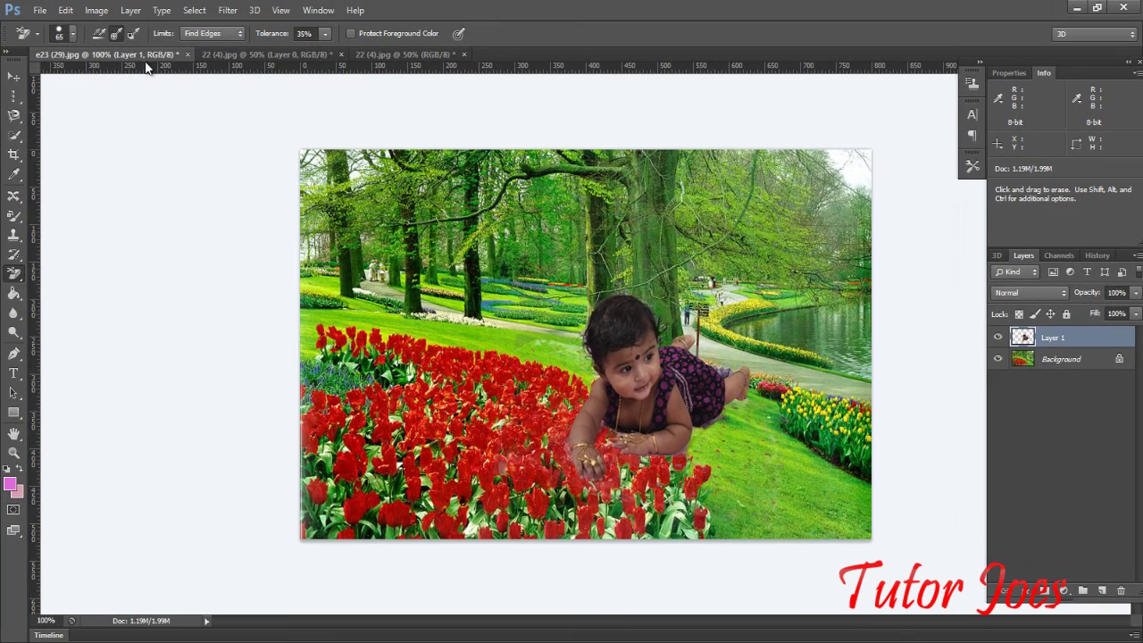
{"action": "left_click", "coordinate": [264, 56]}
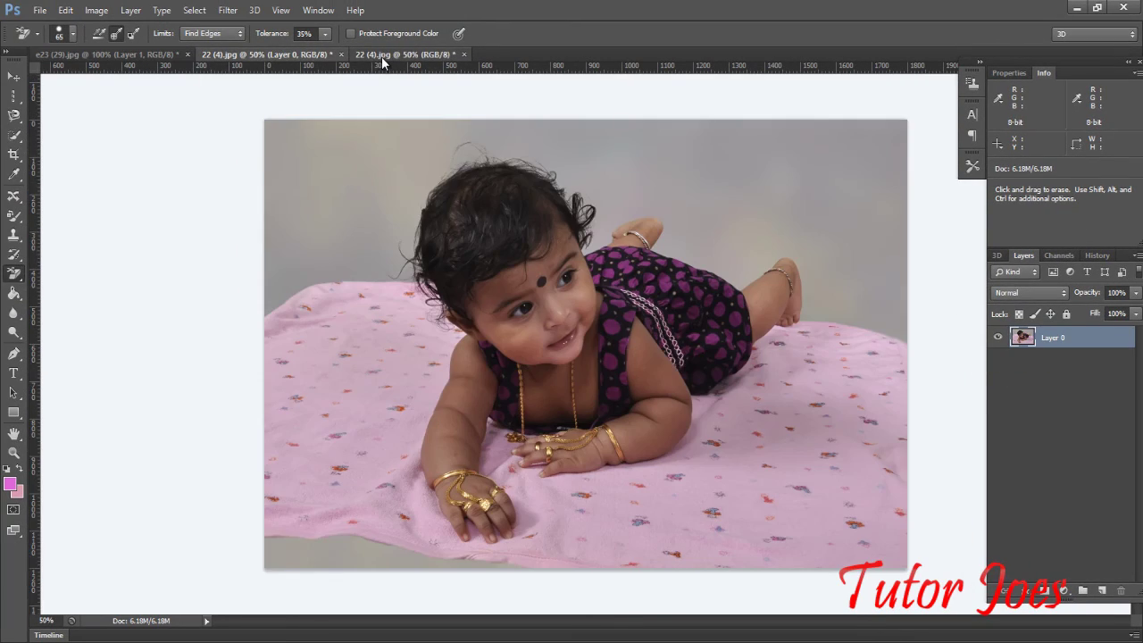
{"action": "left_click", "coordinate": [381, 55]}
{"action": "left_click", "coordinate": [122, 54]}
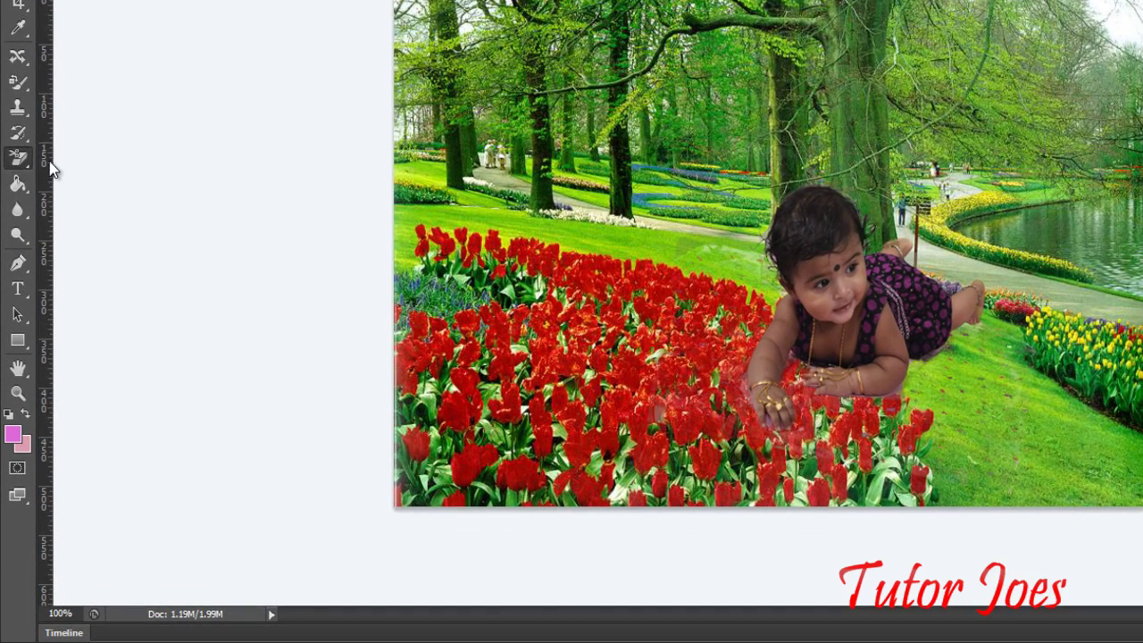
{"action": "right_click", "coordinate": [27, 157]}
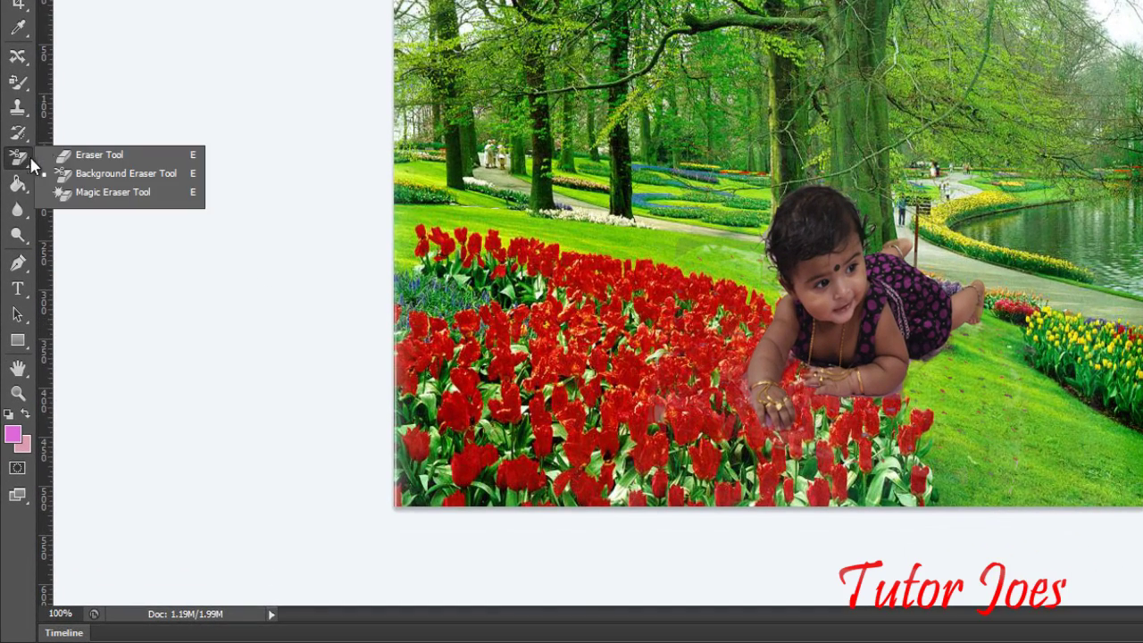
{"action": "left_click", "coordinate": [123, 155]}
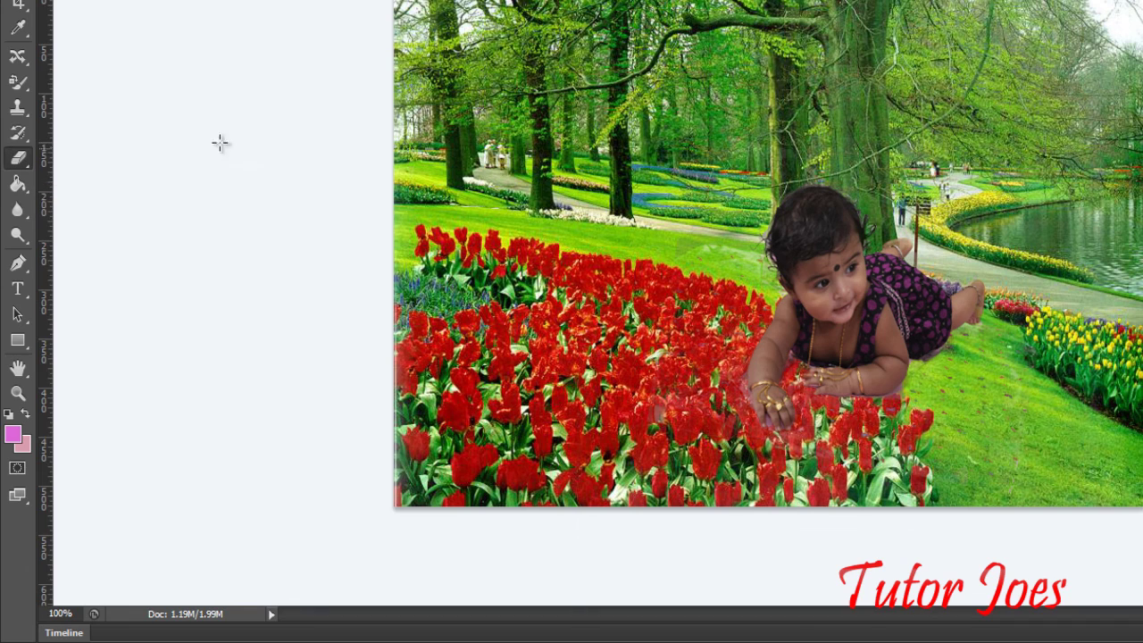
{"action": "right_click", "coordinate": [19, 157]}
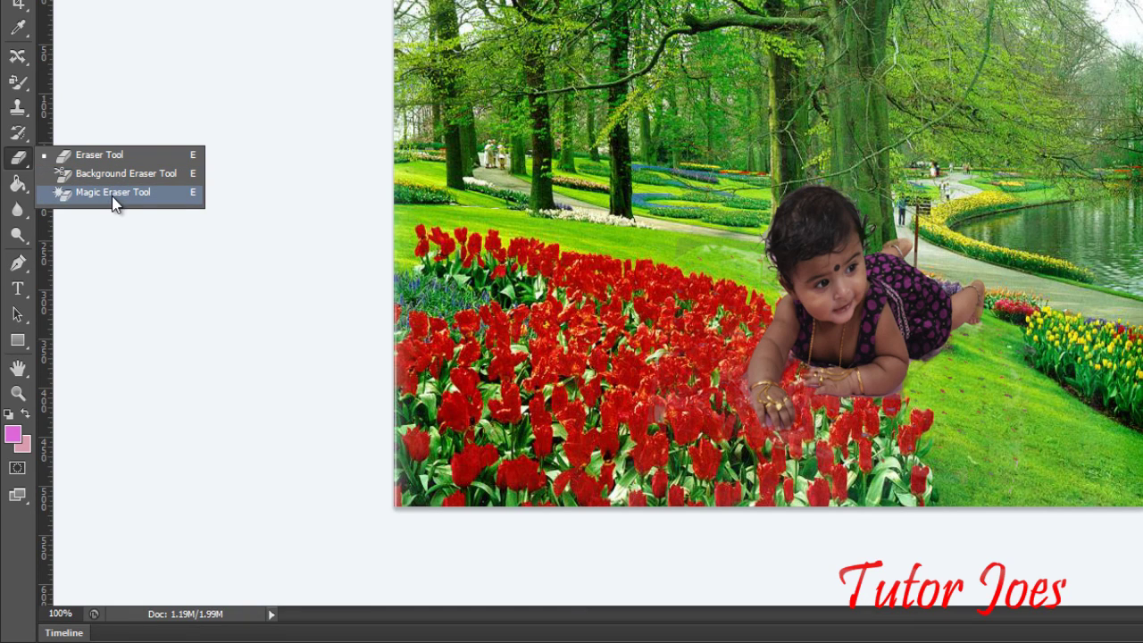
{"action": "left_click", "coordinate": [114, 193]}
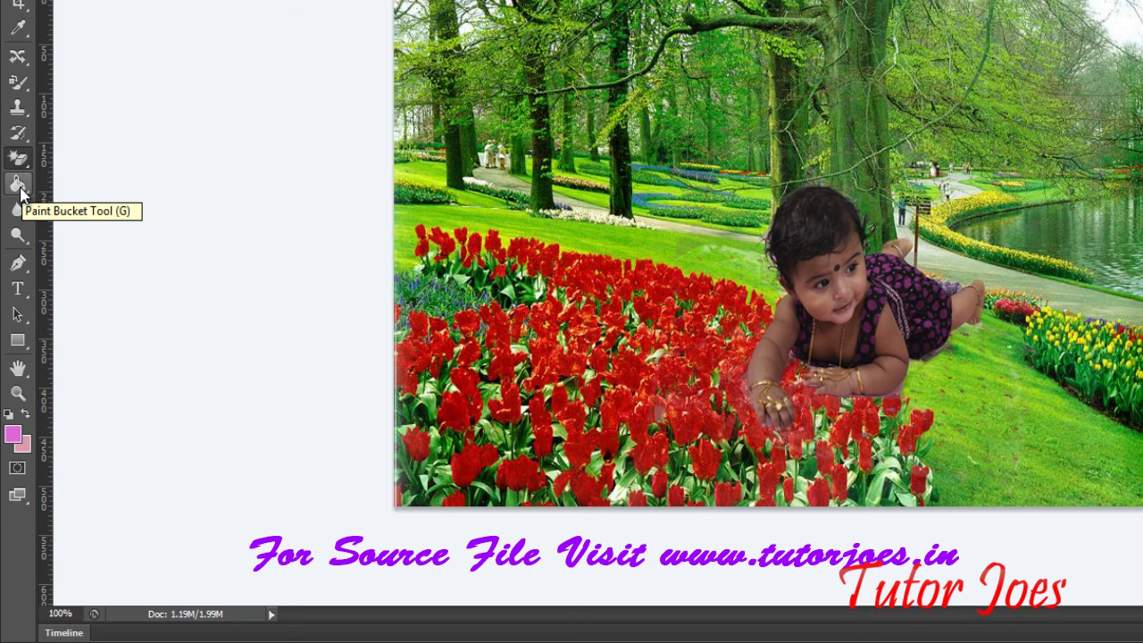
{"action": "left_click", "coordinate": [19, 187]}
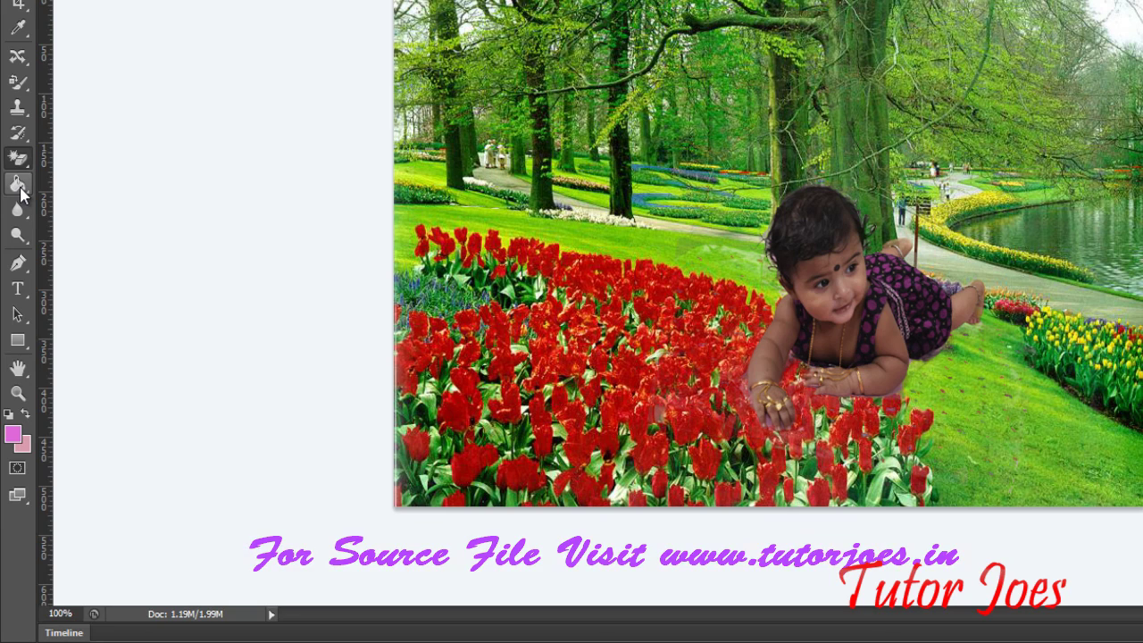